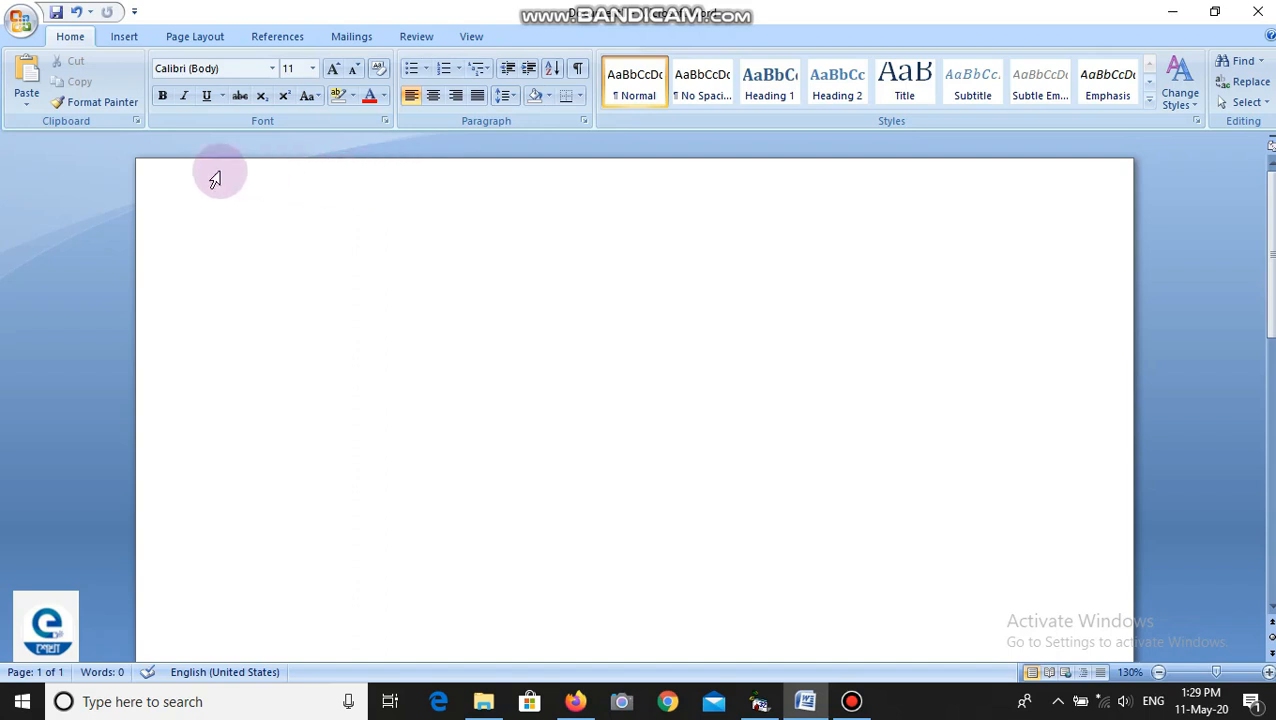
Step: Insert a table with two columns and three rows into the blank document
{"action": "left_click", "coordinate": [123, 37]}
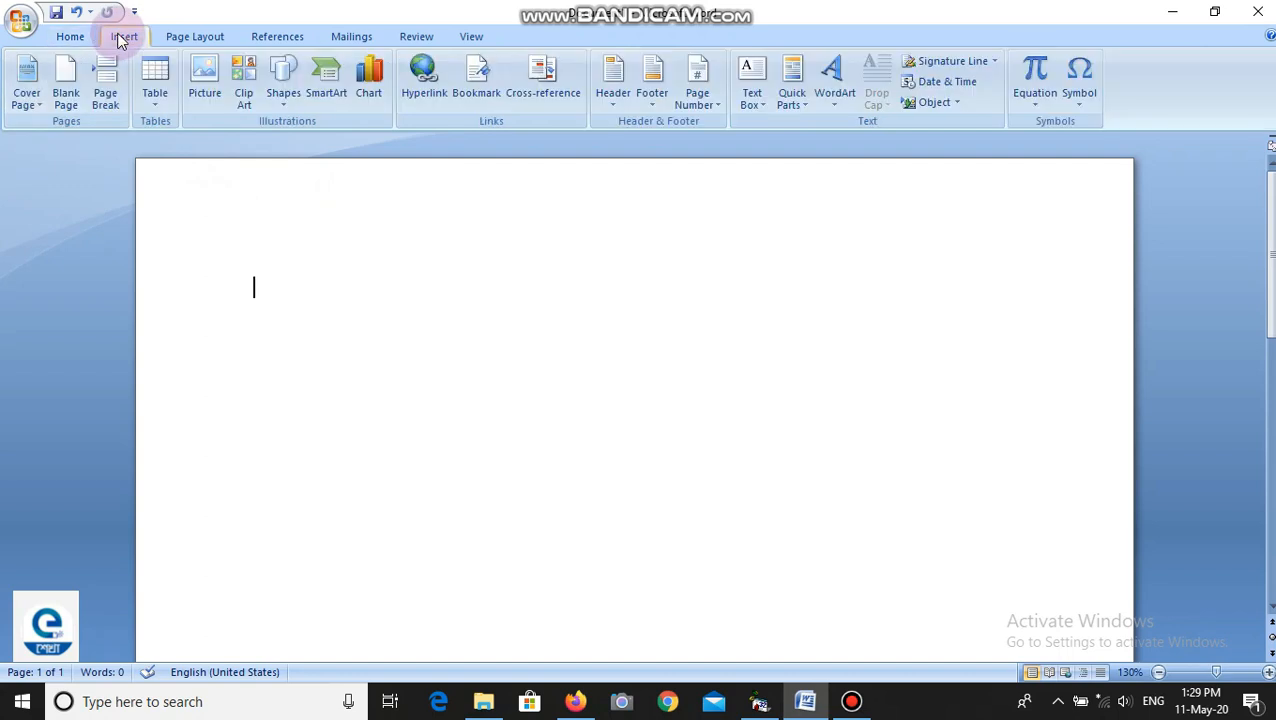
{"action": "left_click", "coordinate": [155, 105]}
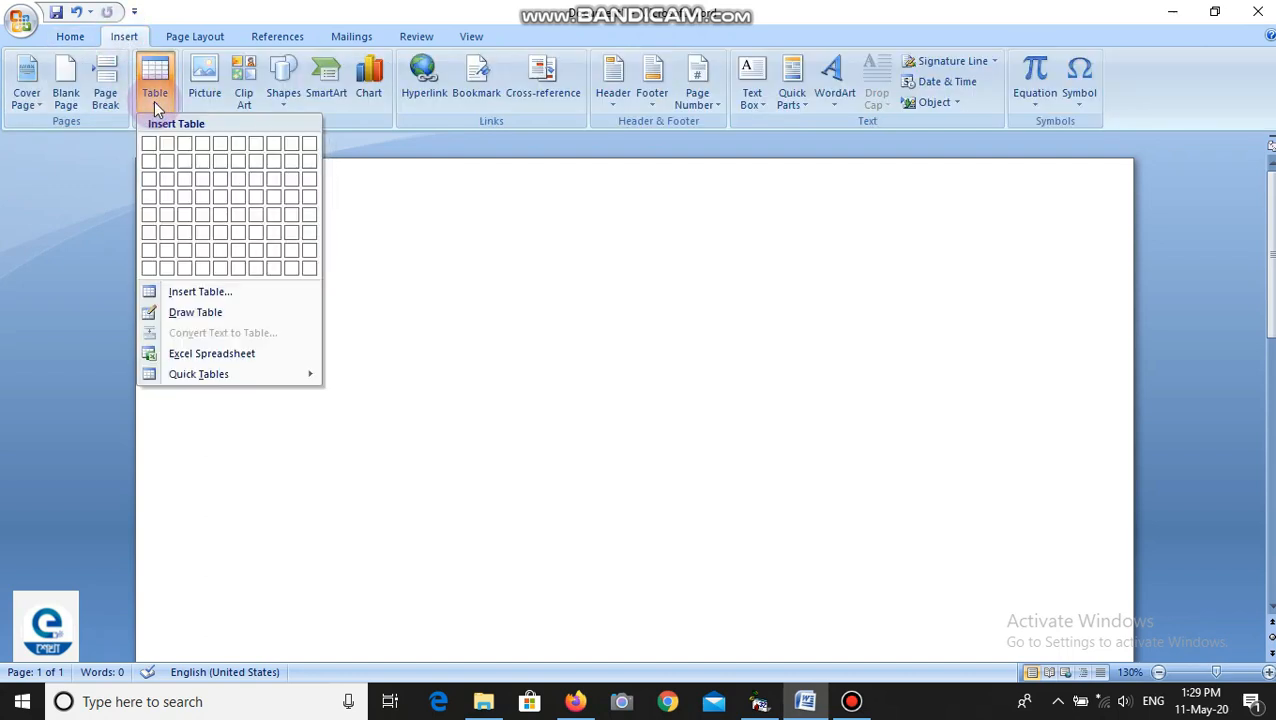
{"action": "left_click", "coordinate": [164, 178]}
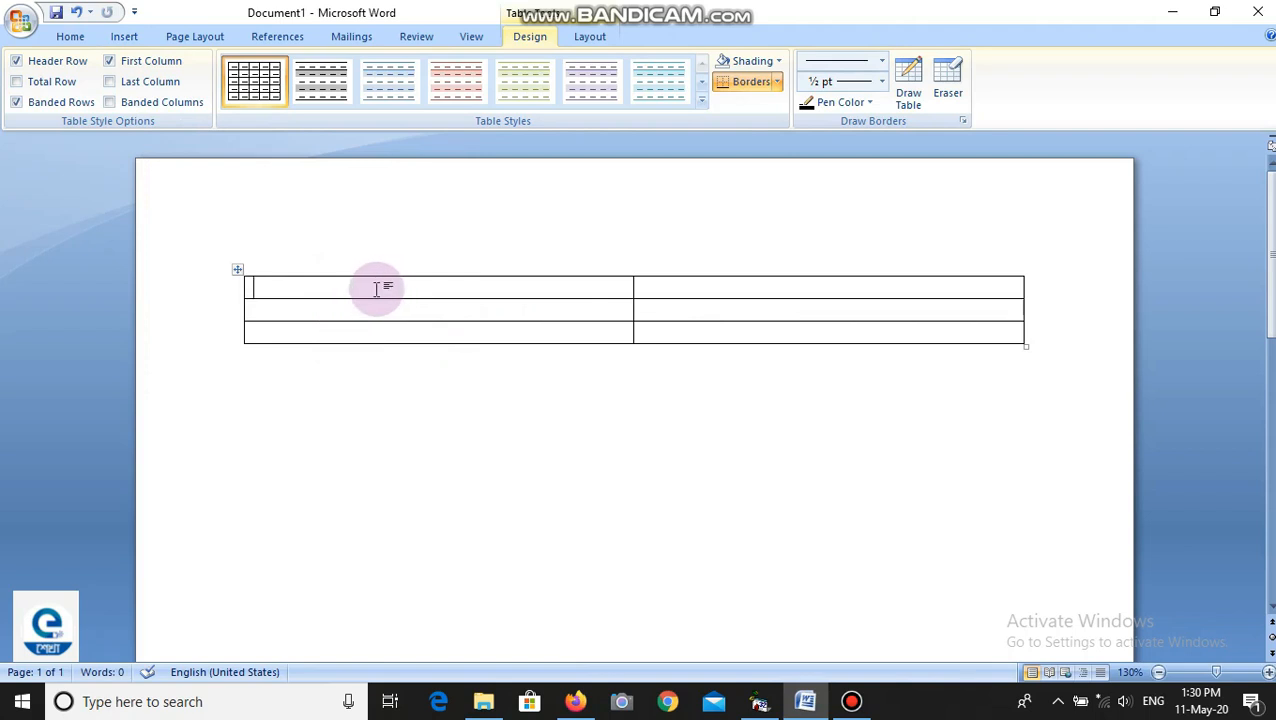
{"action": "left_click", "coordinate": [511, 306]}
{"action": "left_click", "coordinate": [510, 288]}
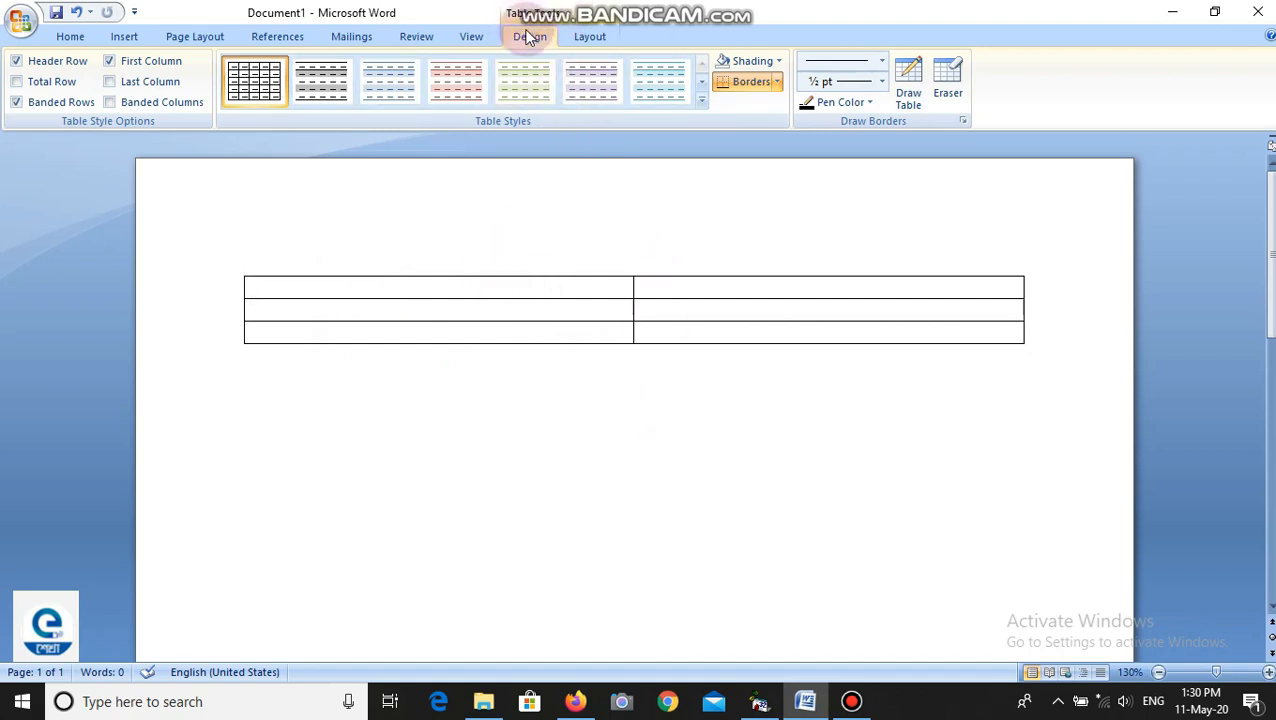
{"action": "left_click", "coordinate": [584, 37]}
{"action": "left_click", "coordinate": [536, 37]}
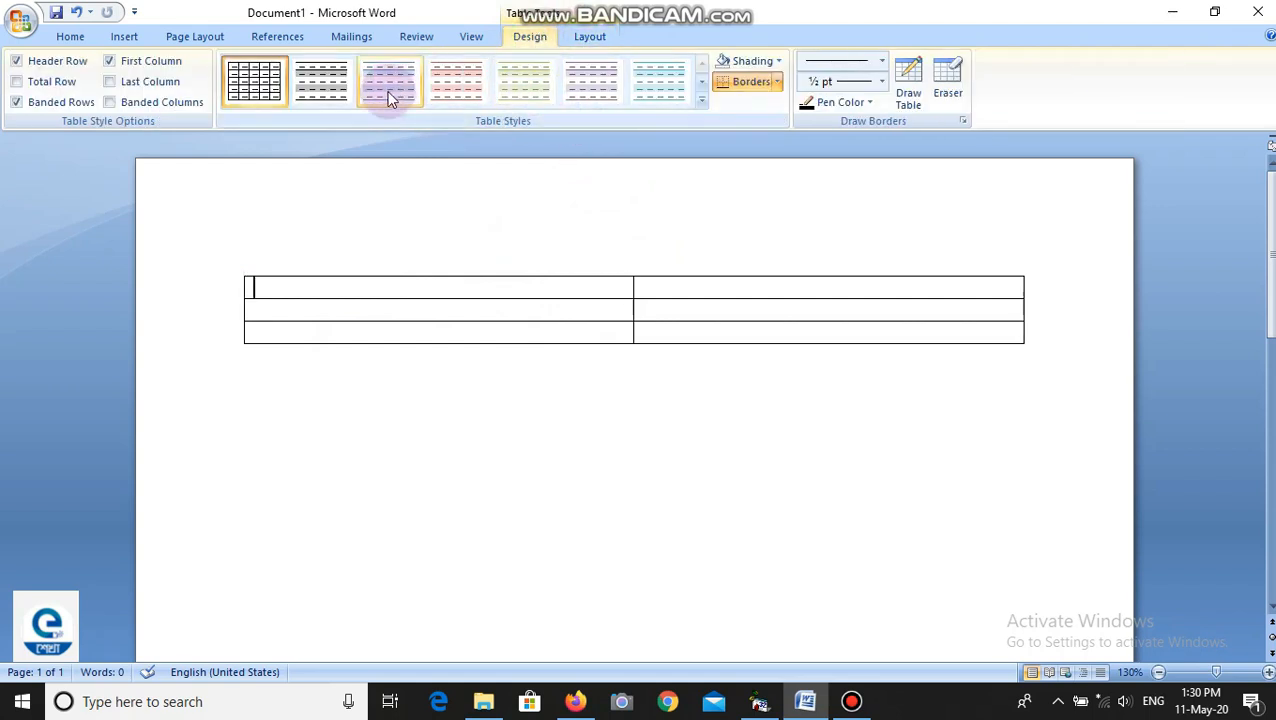
{"action": "left_click", "coordinate": [589, 37]}
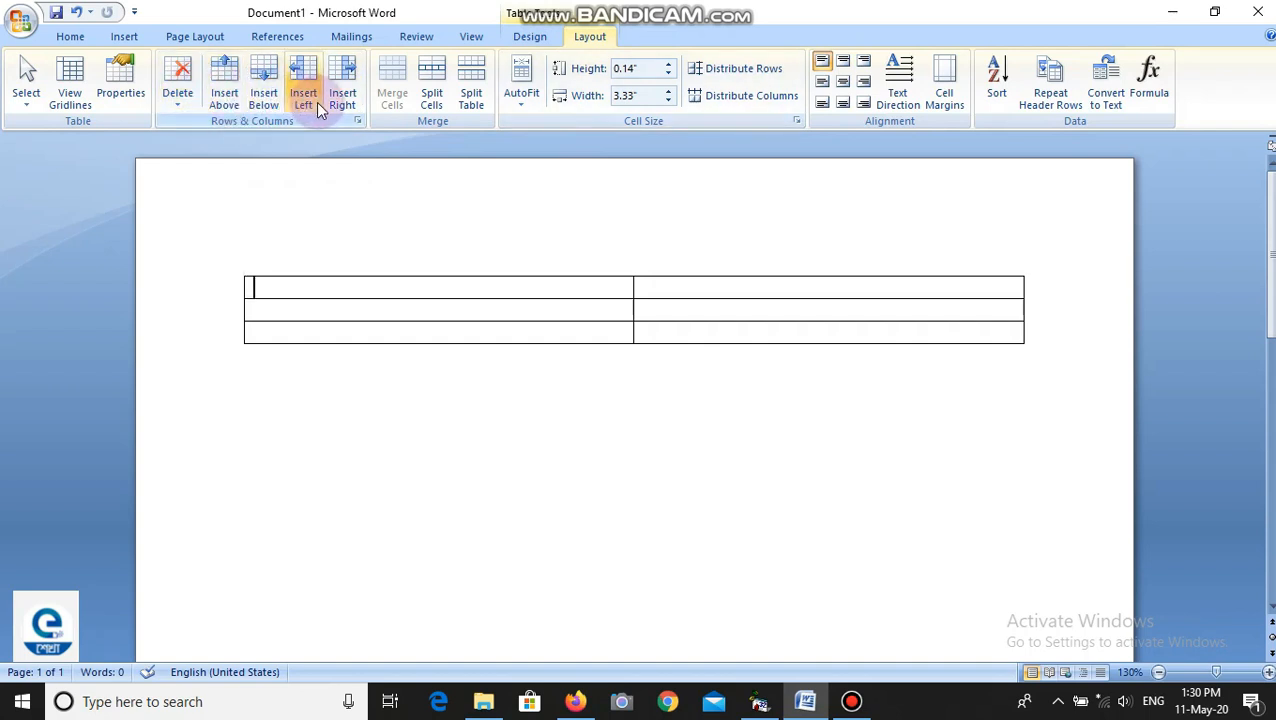
Step: Resize the whole table so its rows are about 0.39" high and its columns about 3.25" wide
{"action": "left_click", "coordinate": [1016, 340]}
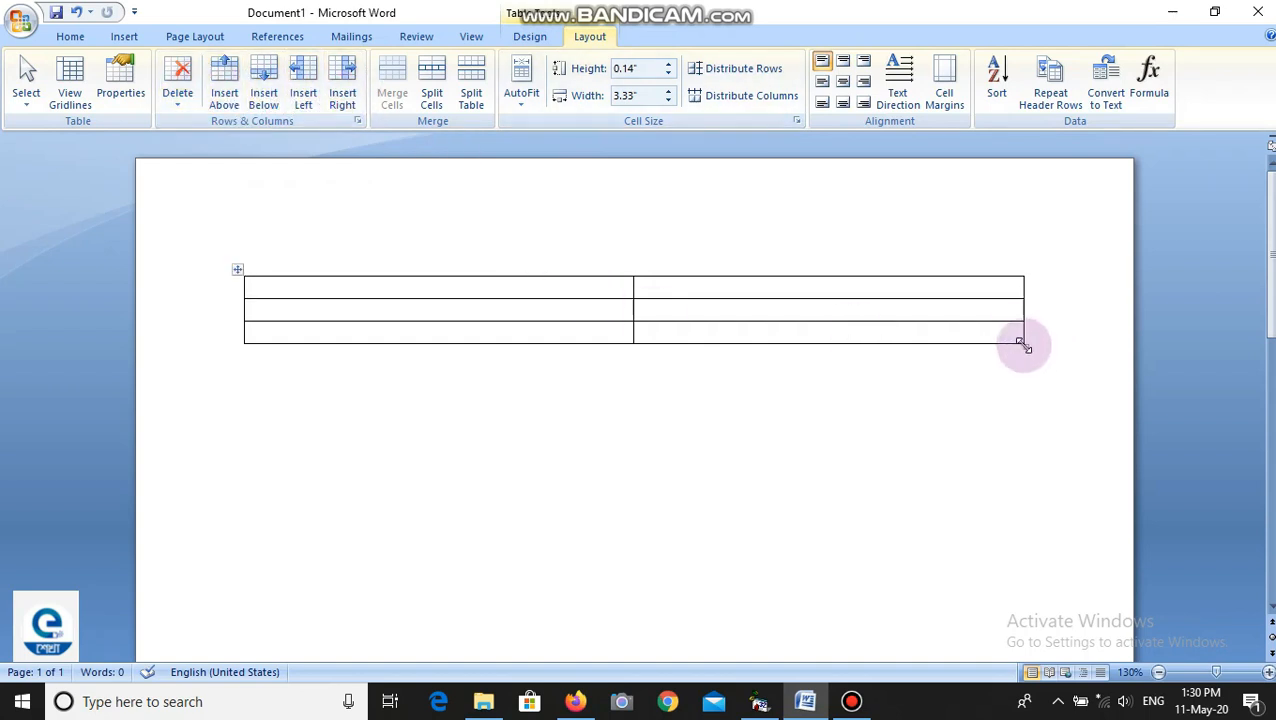
{"action": "left_click_drag", "start_coordinate": [1021, 345], "coordinate": [1006, 416]}
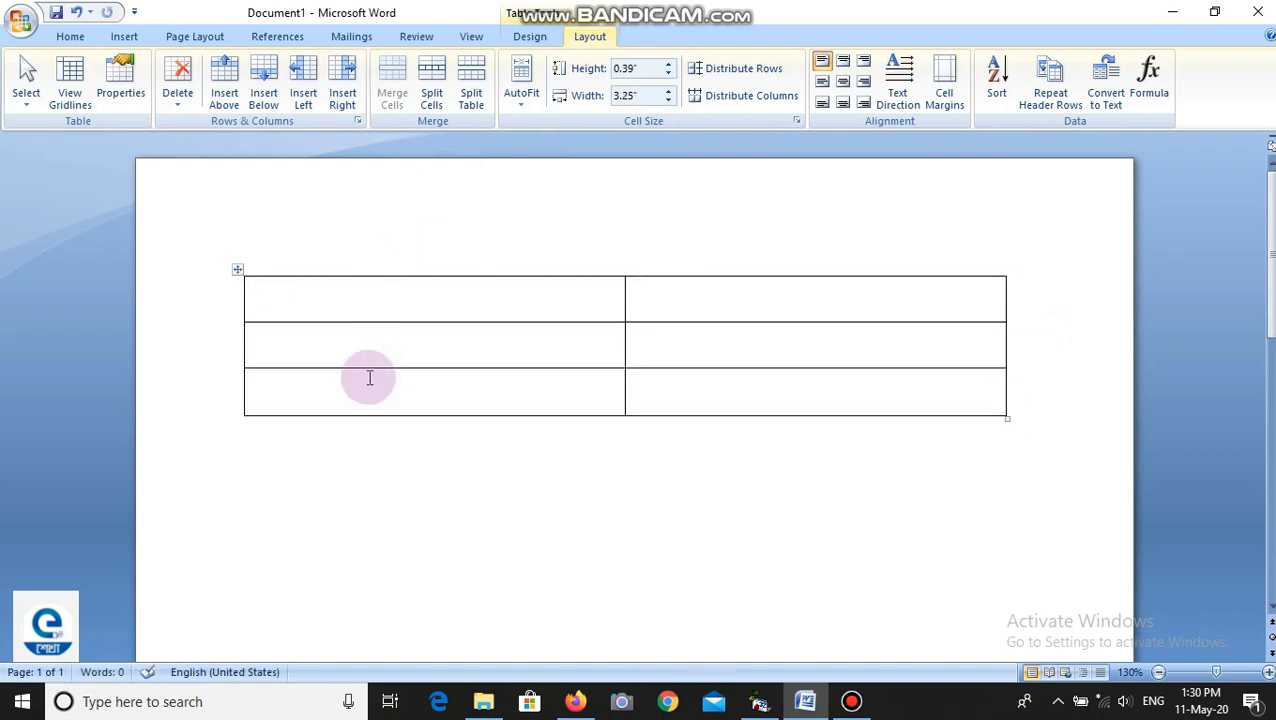
Step: Fill the first column from top to bottom with the labels Name, Class and Roll
{"action": "type", "text": "Name"}
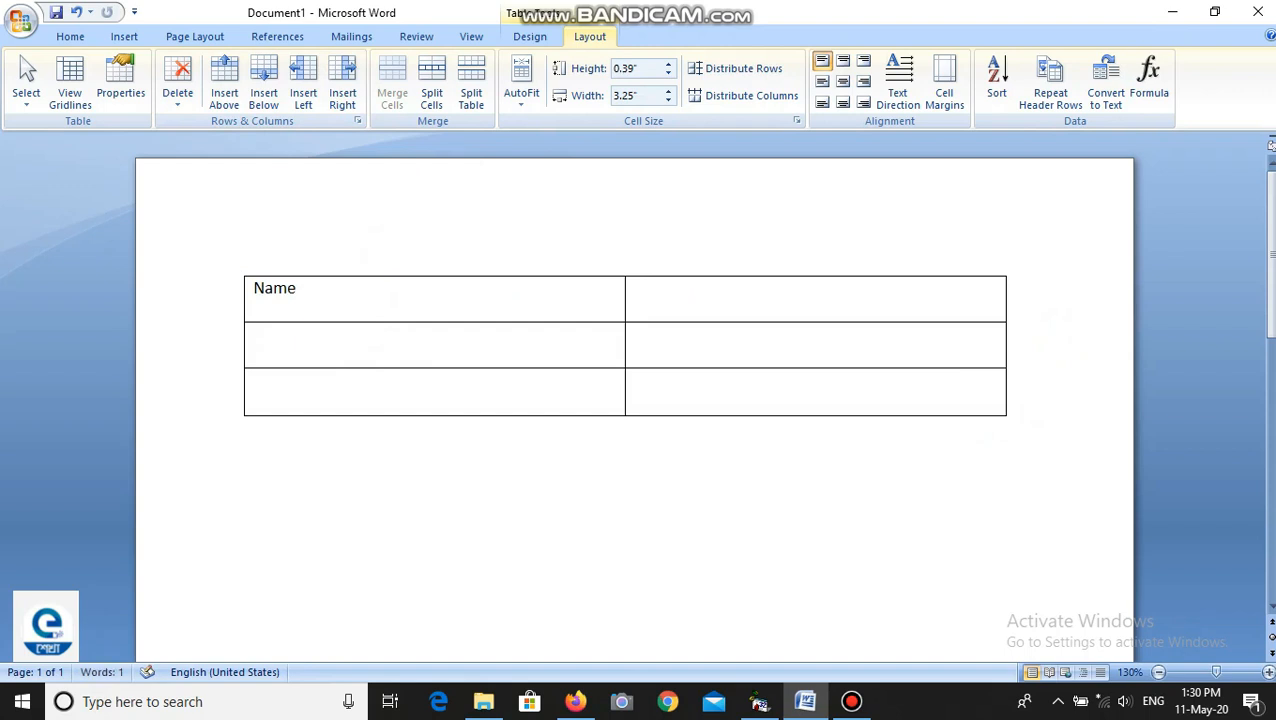
{"action": "left_click", "coordinate": [337, 348]}
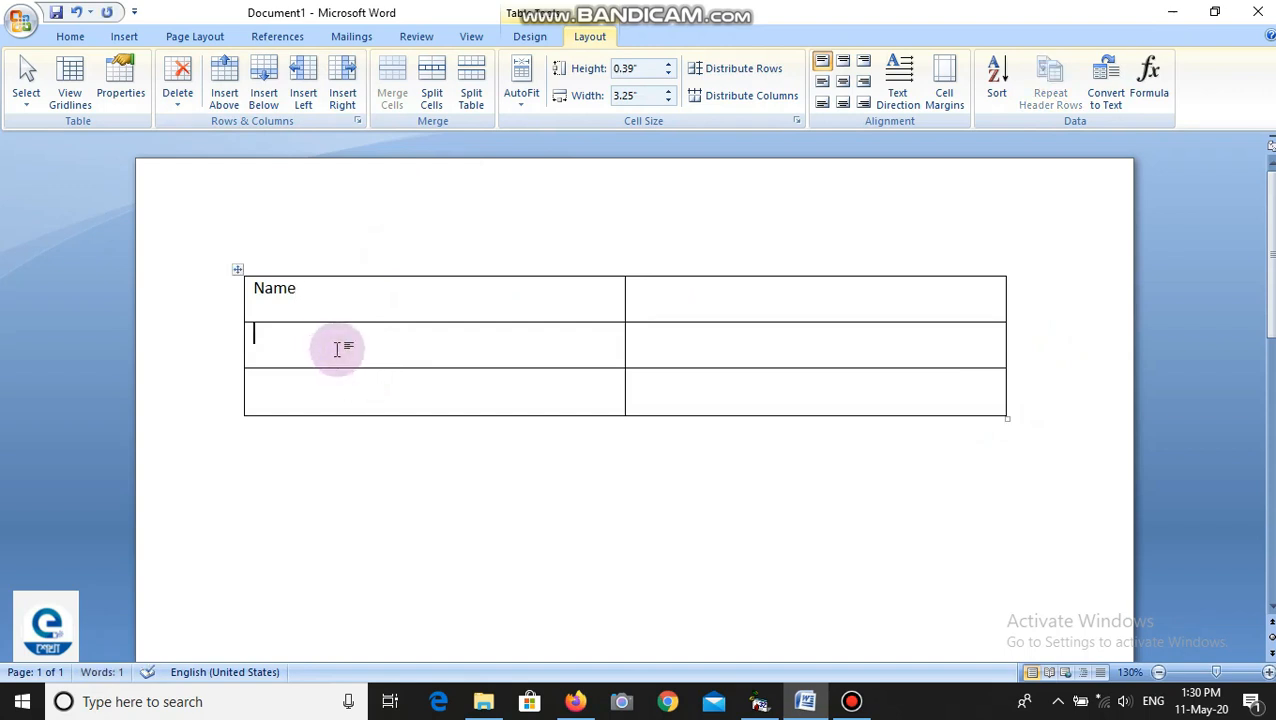
{"action": "type", "text": "Class"}
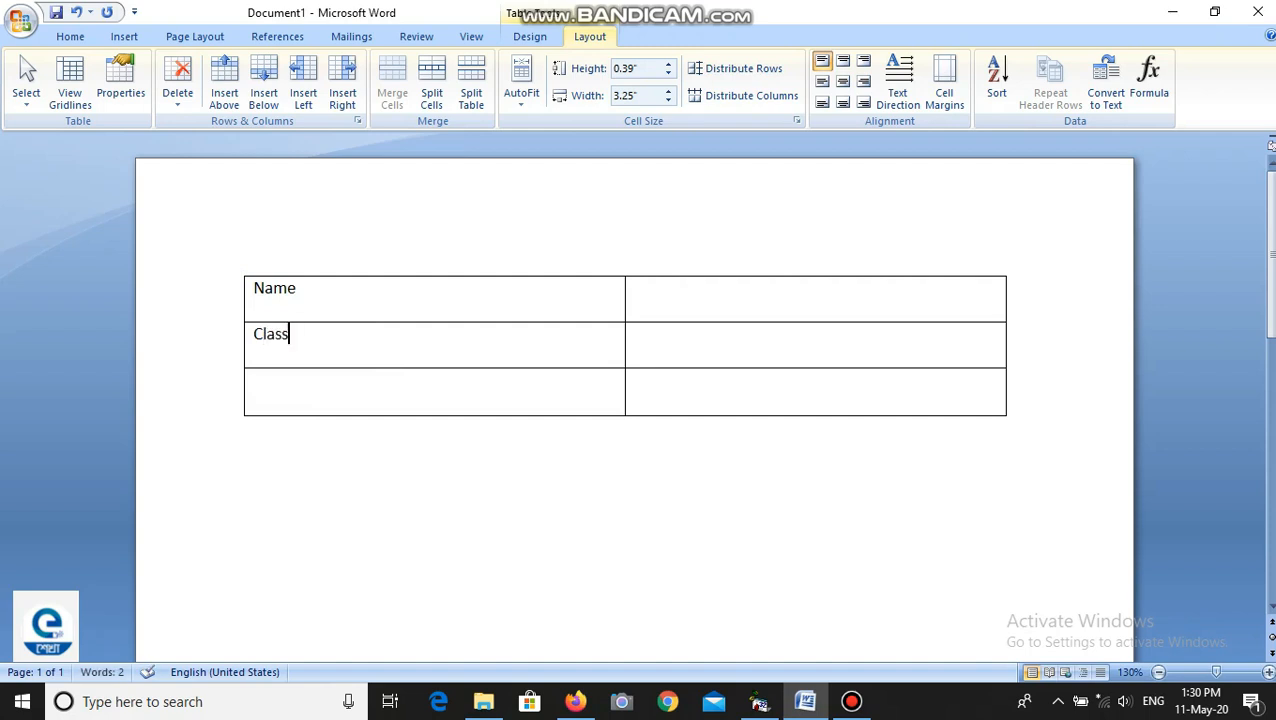
{"action": "key", "text": "Down"}
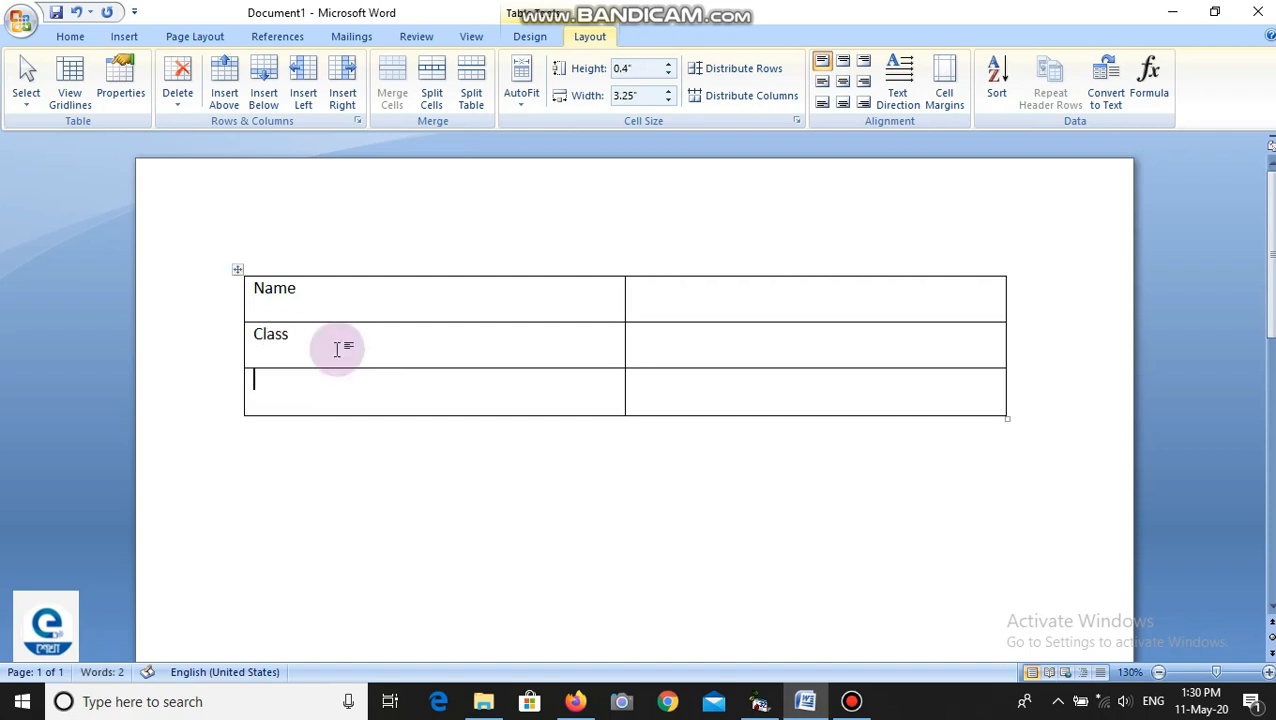
{"action": "type", "text": "roll"}
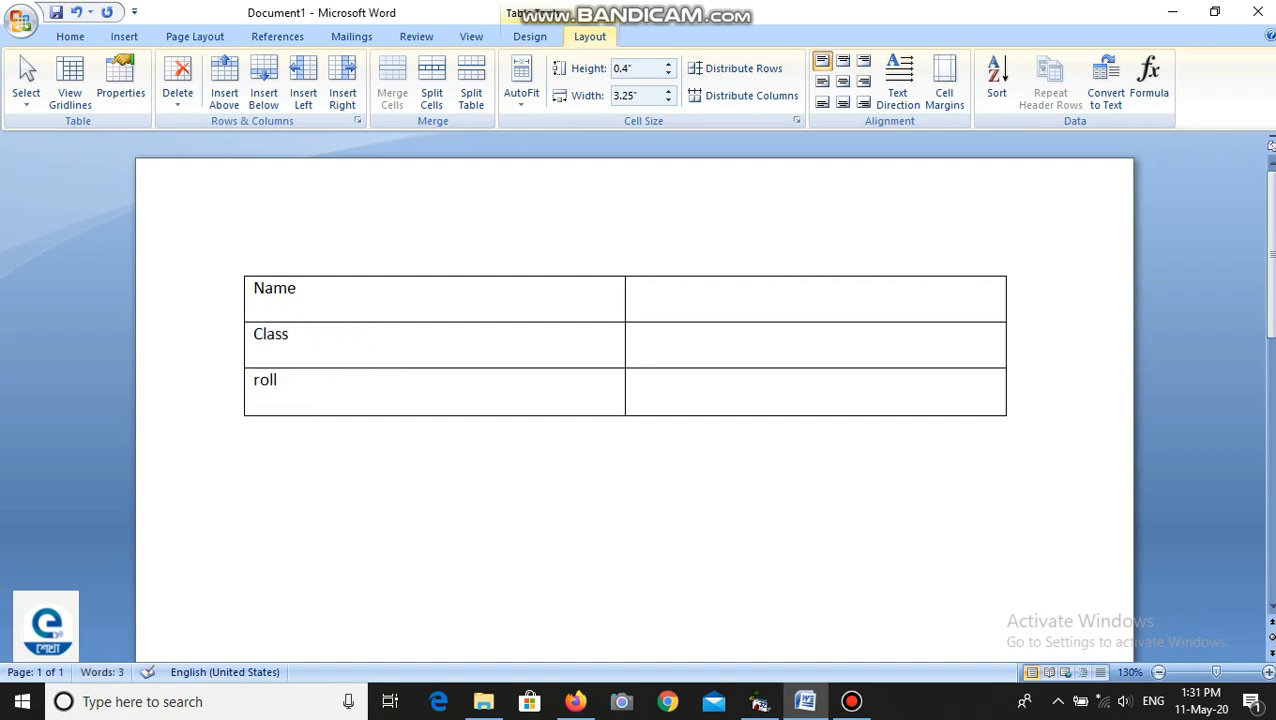
{"action": "key", "text": "Down"}
{"action": "type", "text": "l"}
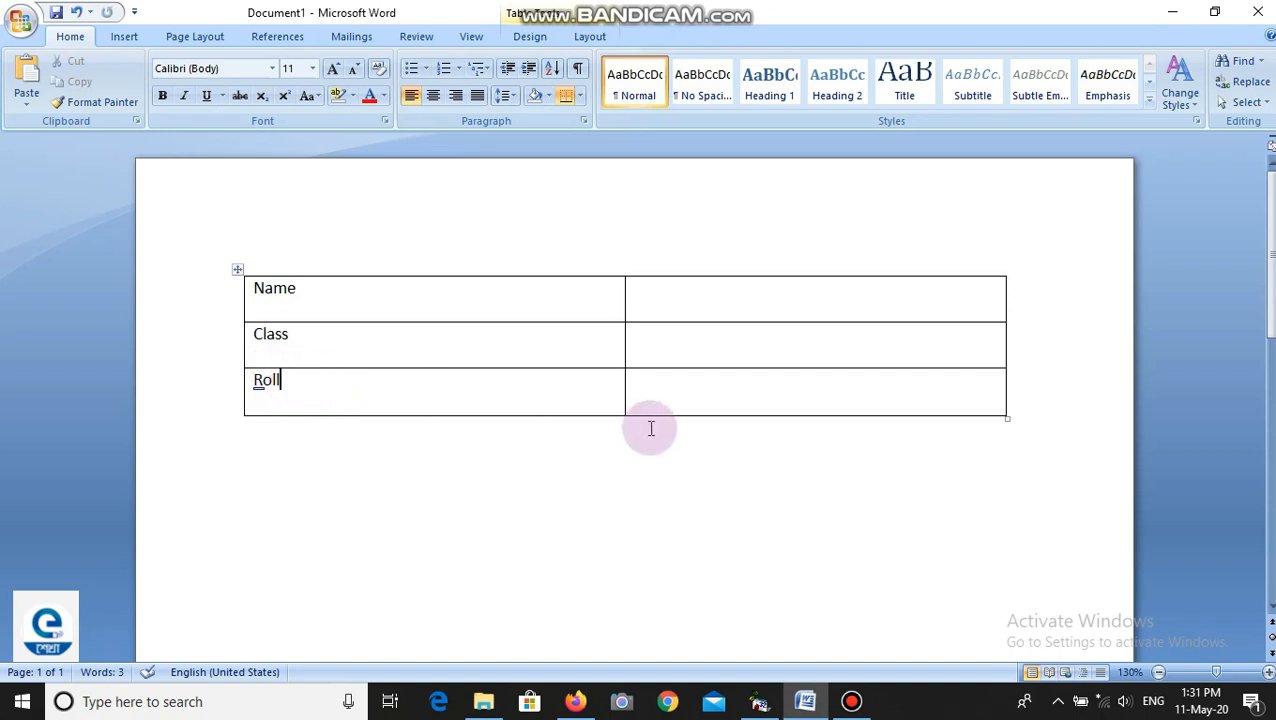
{"action": "left_click", "coordinate": [446, 425]}
{"action": "left_click", "coordinate": [588, 37]}
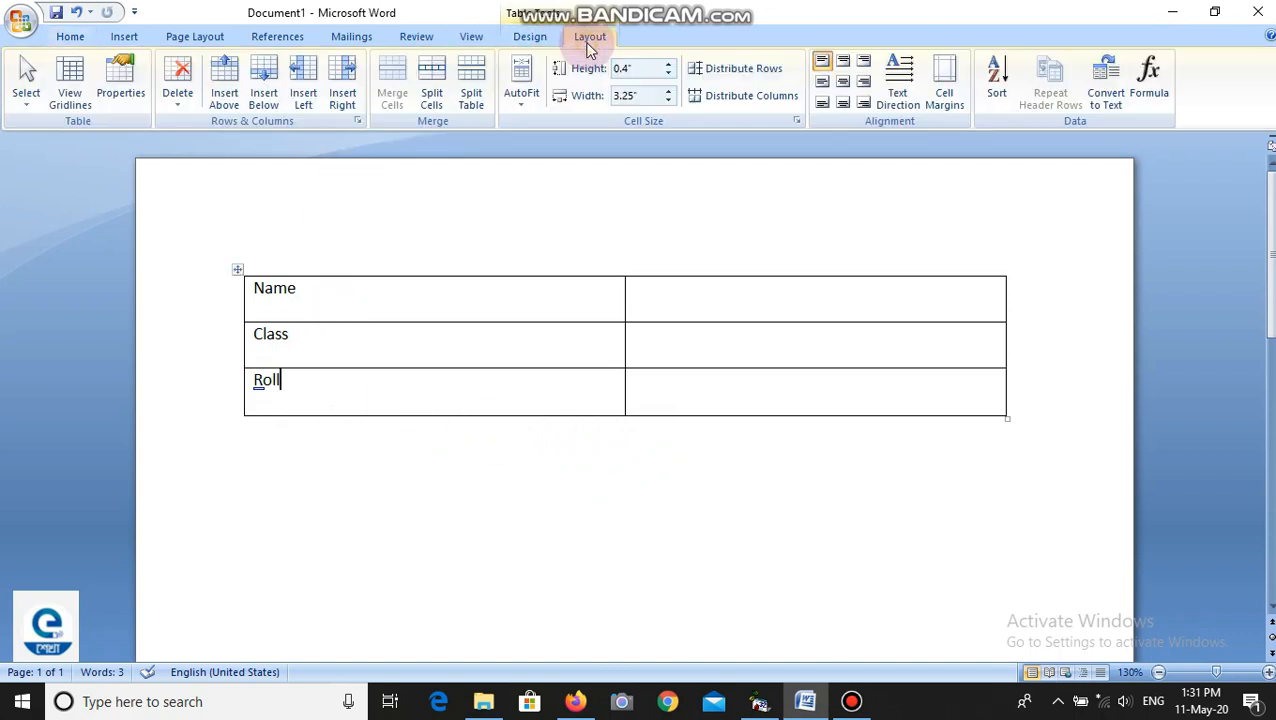
{"action": "left_click", "coordinate": [266, 97]}
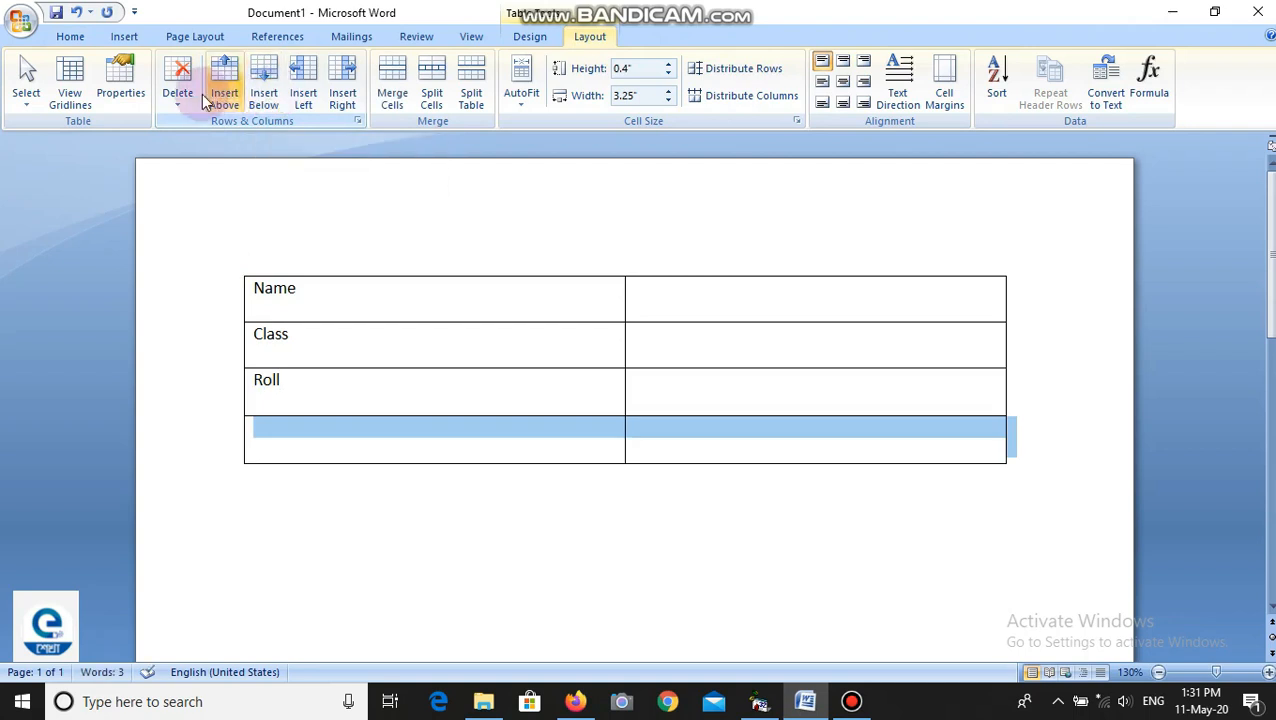
{"action": "key", "text": "ctrl+z"}
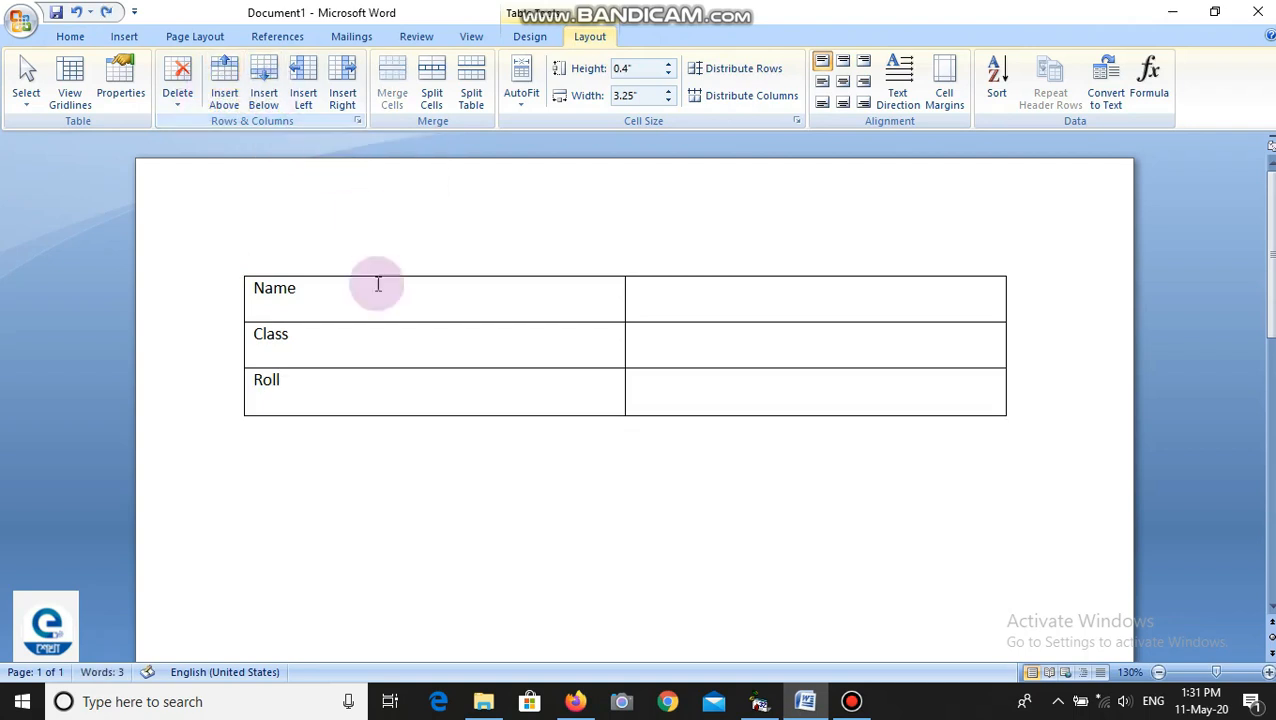
Step: Add an empty row at the end of the table, and insert one empty row above and one below the Roll row
{"action": "key", "text": "Tab"}
{"action": "key", "text": "Tab"}
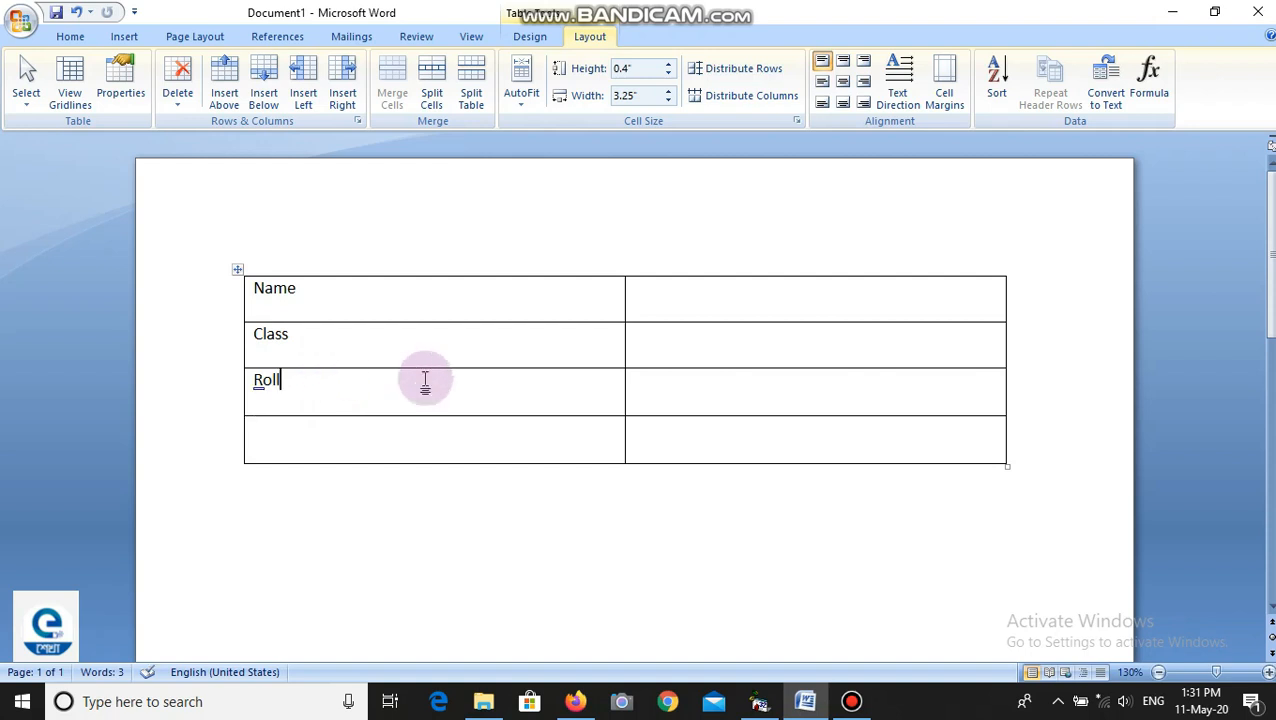
{"action": "left_click", "coordinate": [230, 74]}
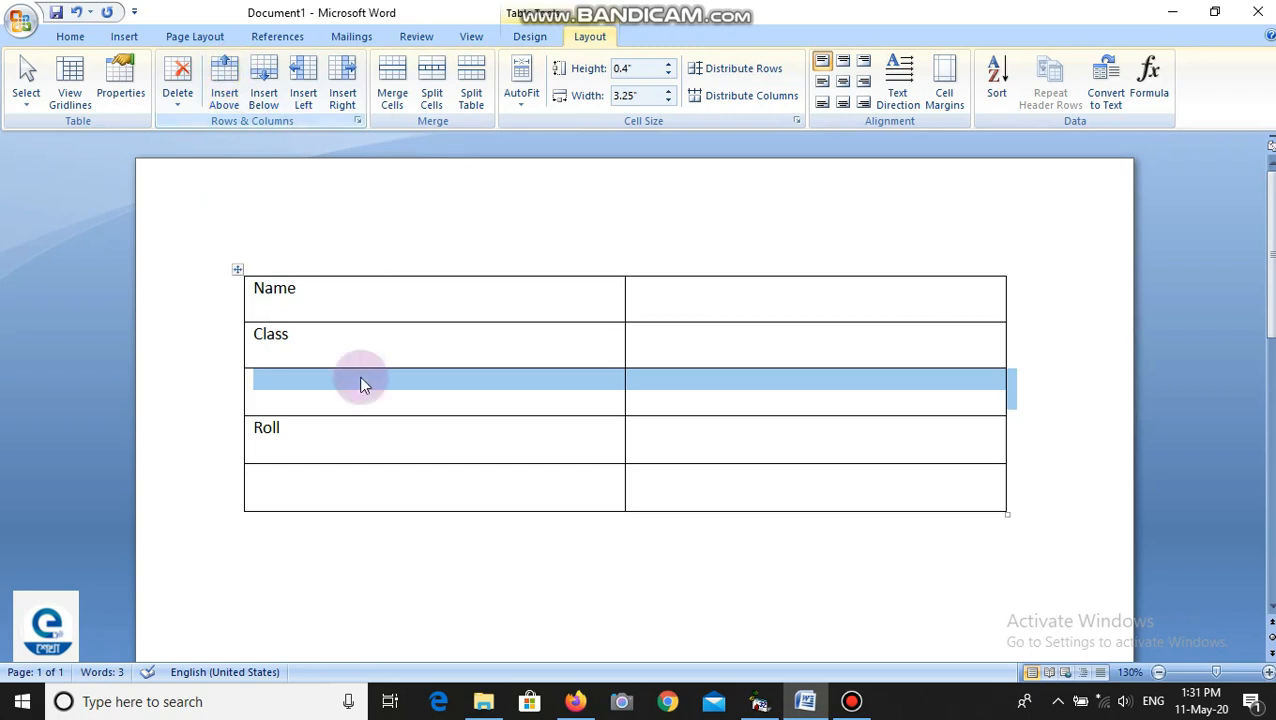
{"action": "left_click", "coordinate": [290, 428]}
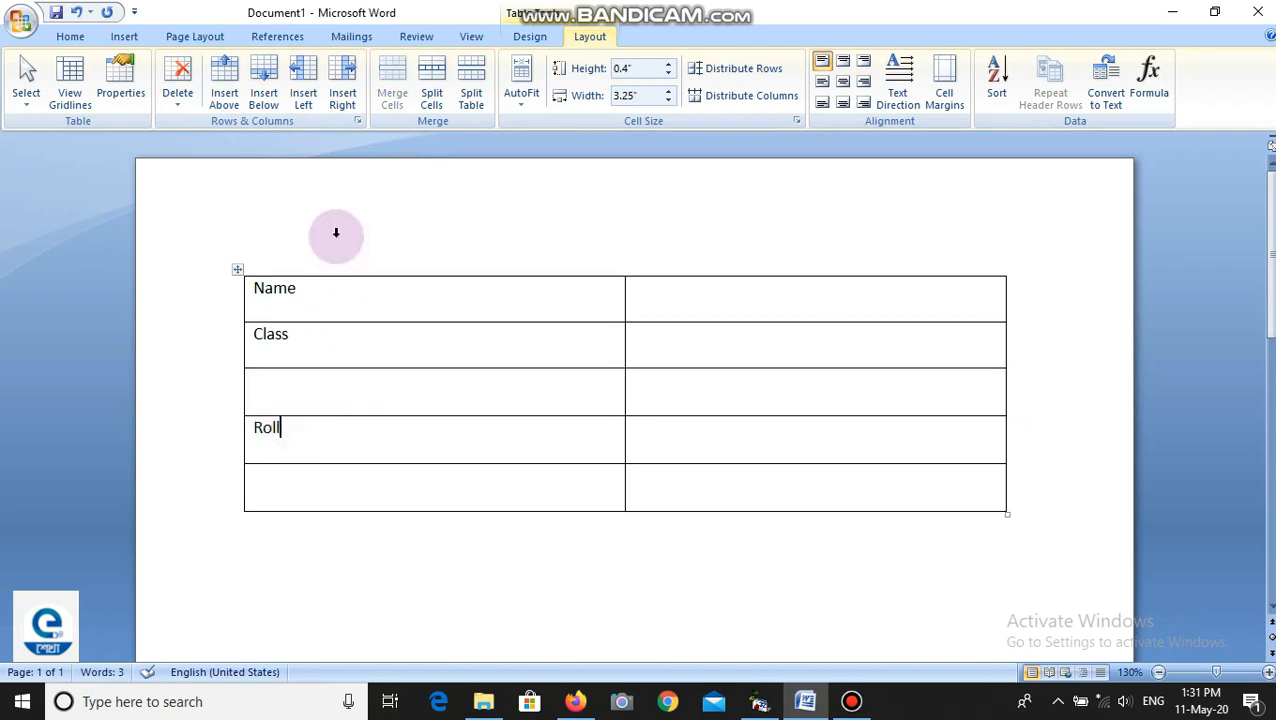
{"action": "left_click", "coordinate": [266, 80]}
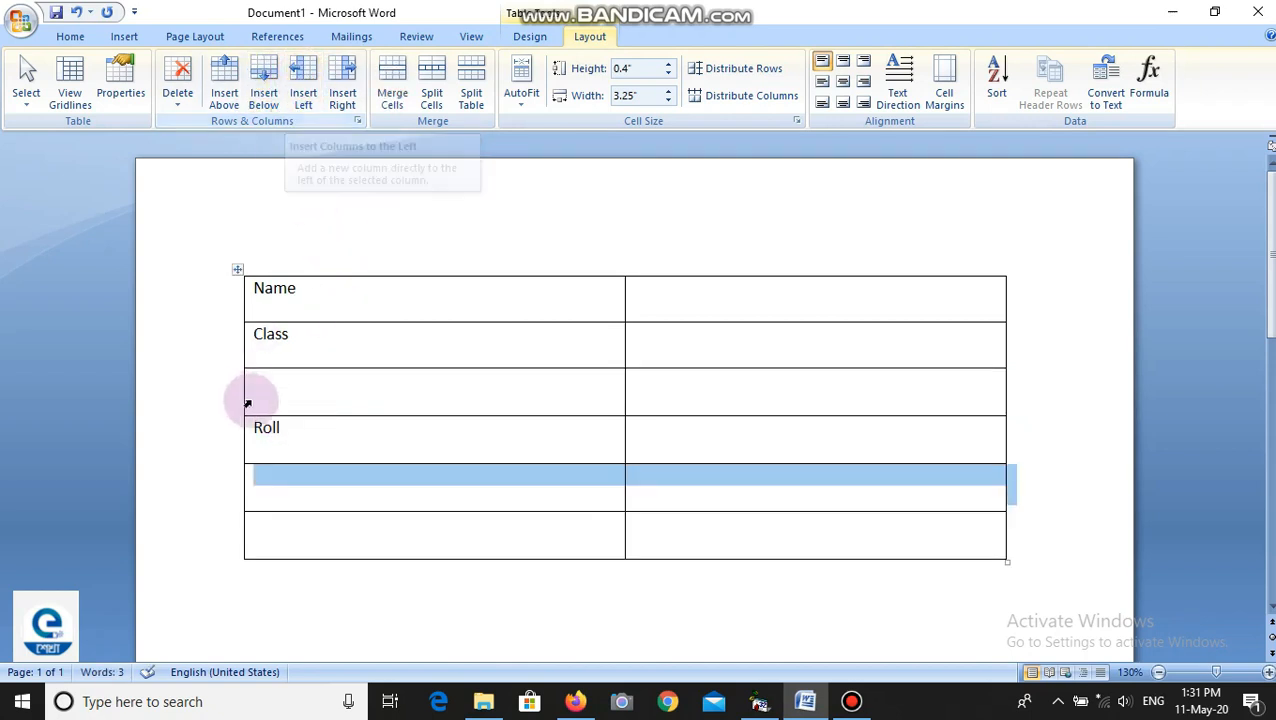
Step: Insert one empty column to the left and one to the right of the column containing Name, Class and Roll
{"action": "left_click", "coordinate": [331, 436]}
{"action": "left_click", "coordinate": [300, 74]}
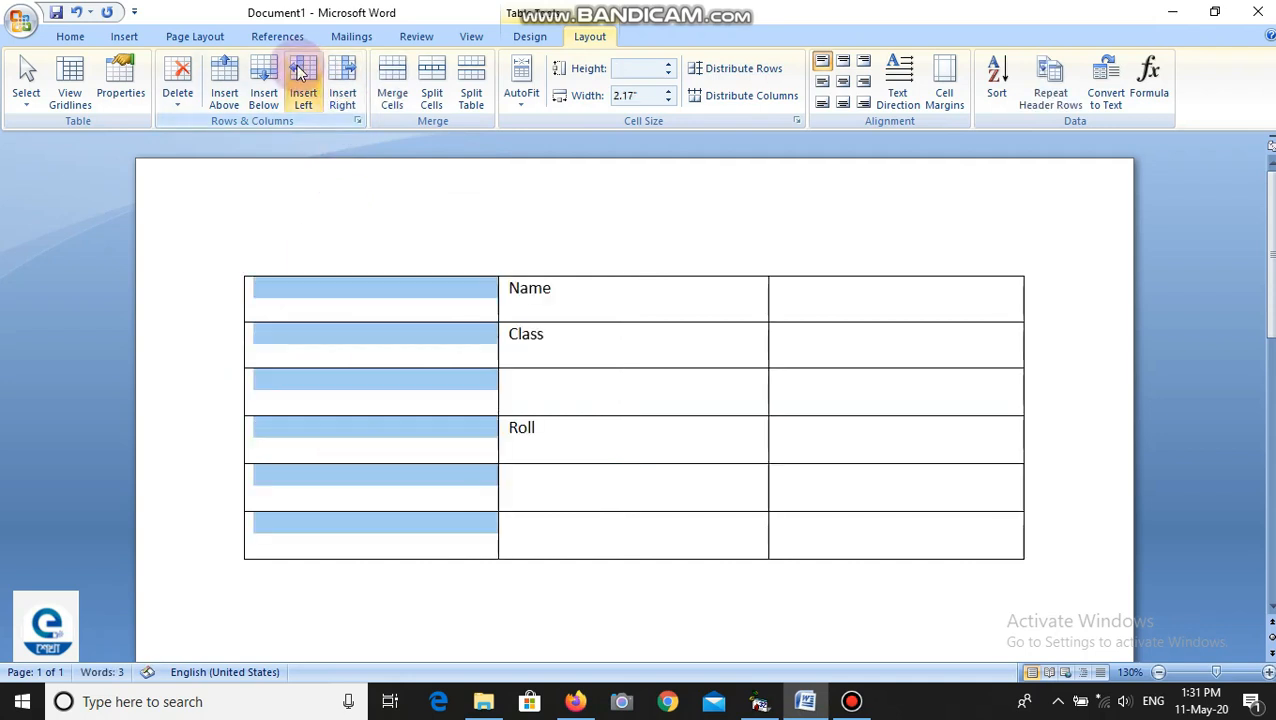
{"action": "left_click", "coordinate": [572, 430]}
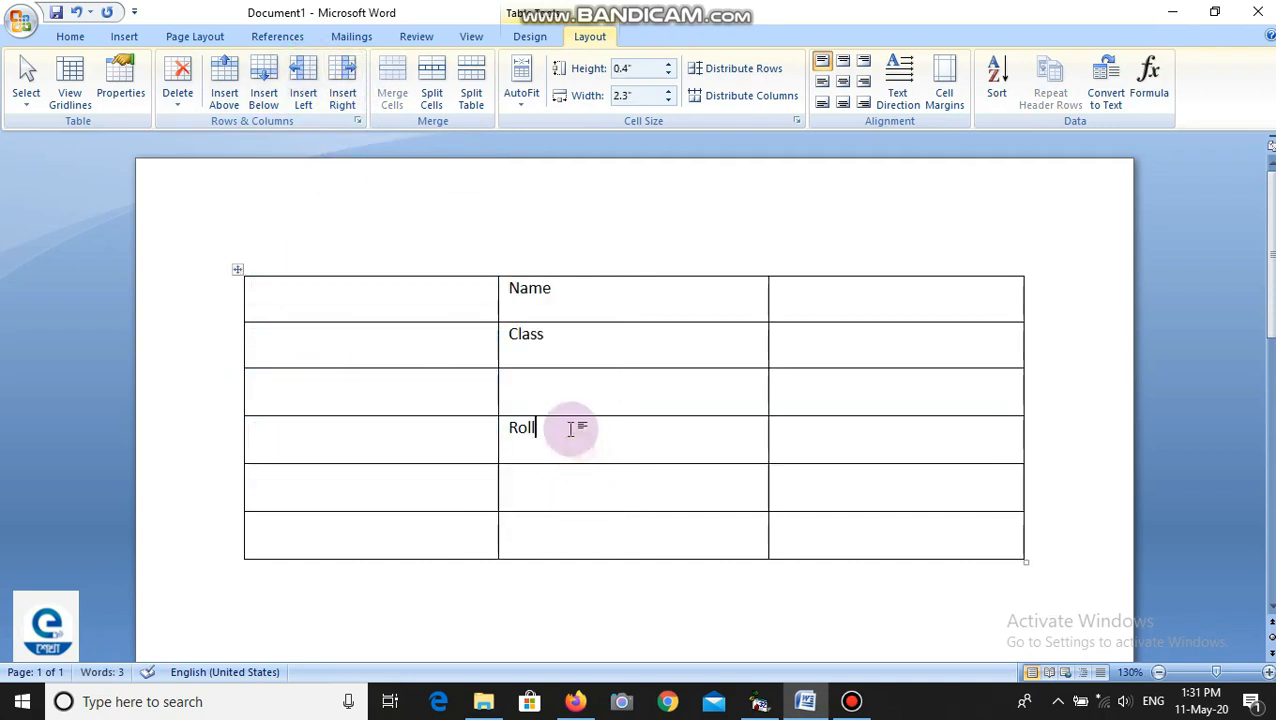
{"action": "left_click", "coordinate": [340, 82]}
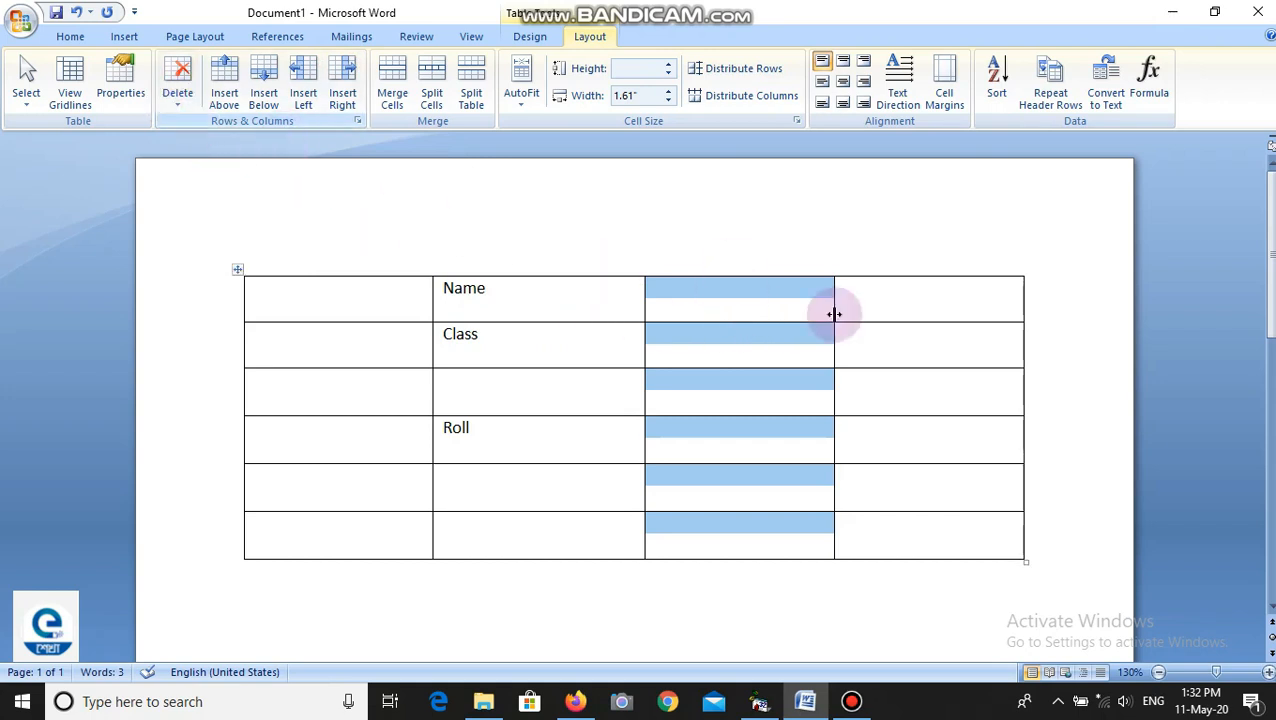
Step: Delete the empty column directly right of the label column and the empty first column
{"action": "left_click", "coordinate": [769, 296]}
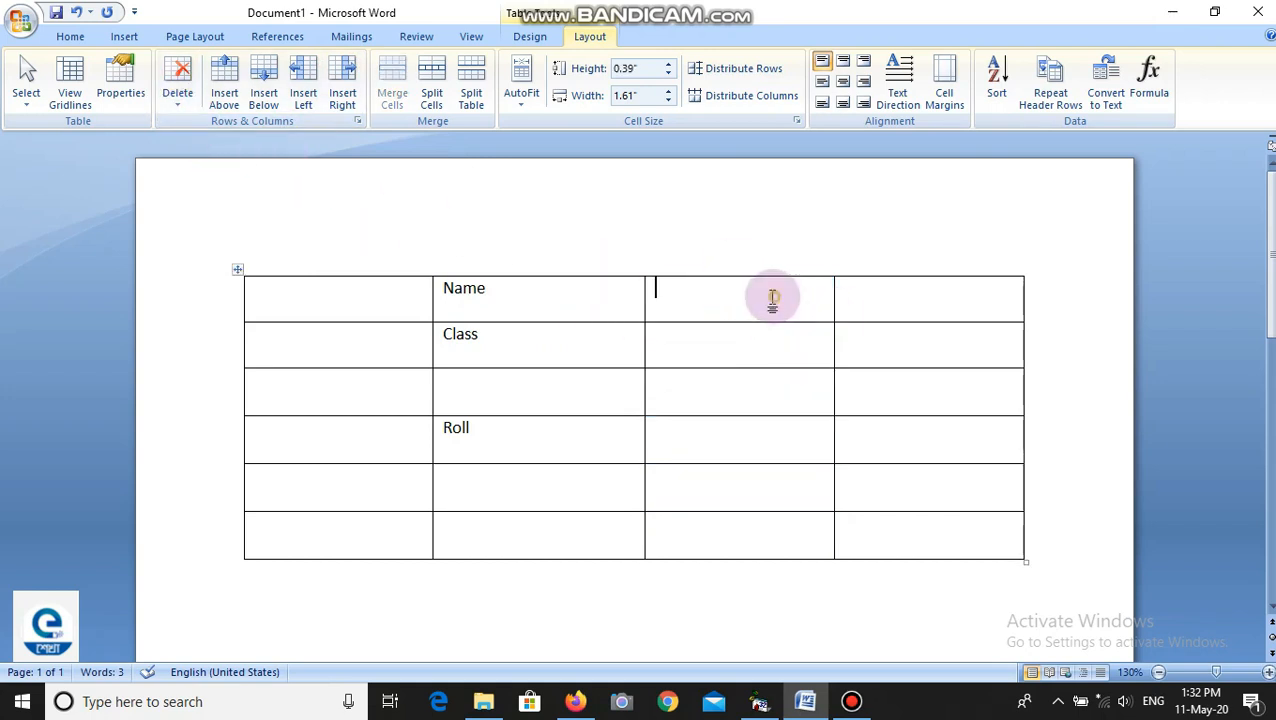
{"action": "left_click", "coordinate": [177, 100]}
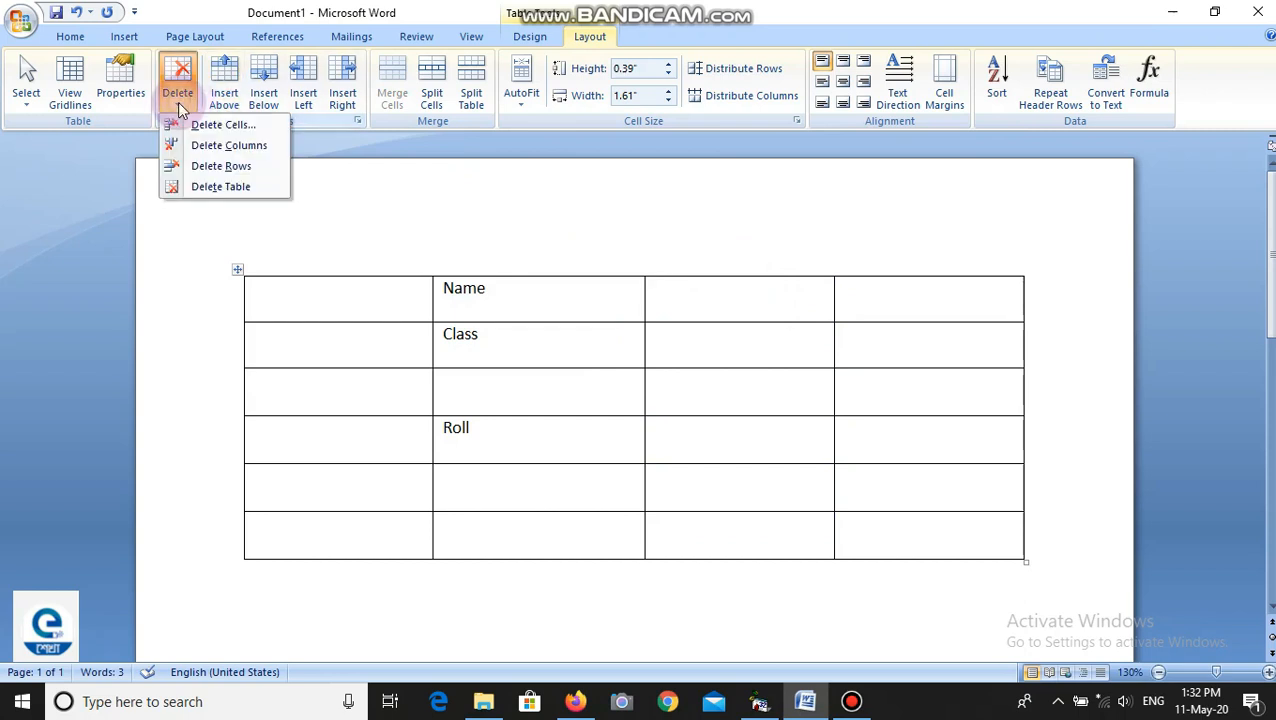
{"action": "left_click", "coordinate": [240, 145]}
{"action": "left_click", "coordinate": [337, 308]}
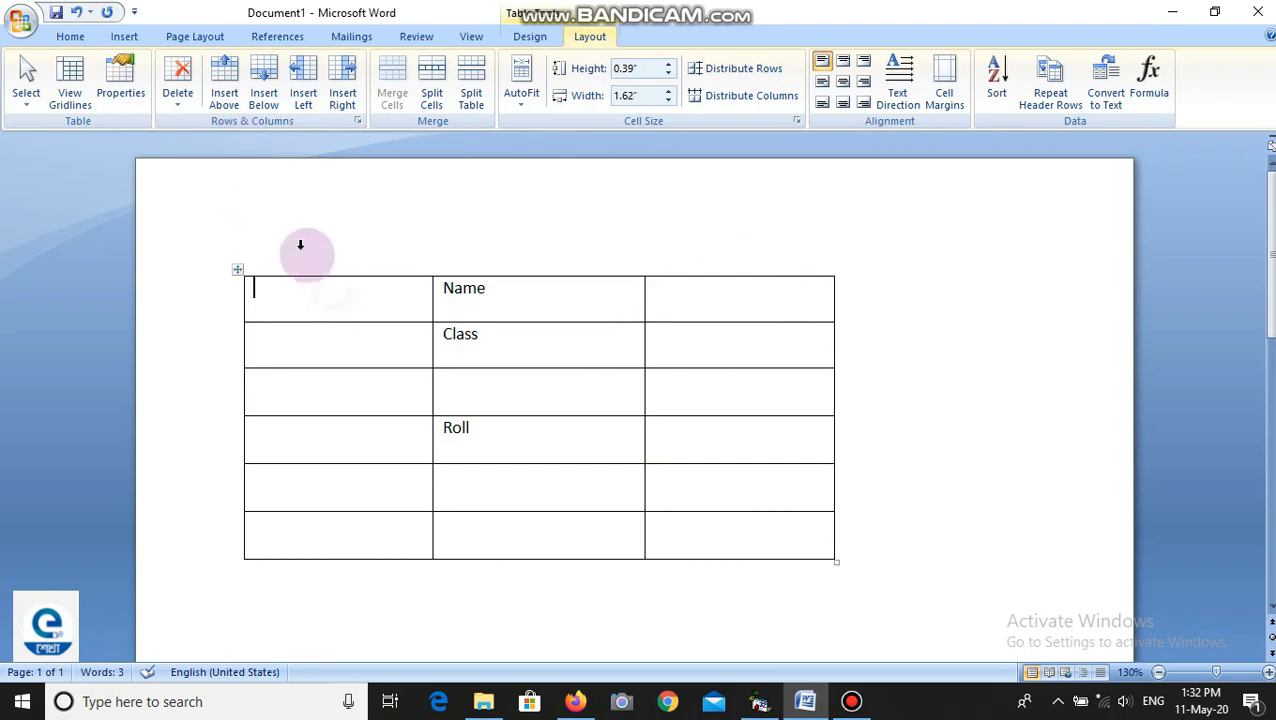
{"action": "left_click", "coordinate": [178, 90]}
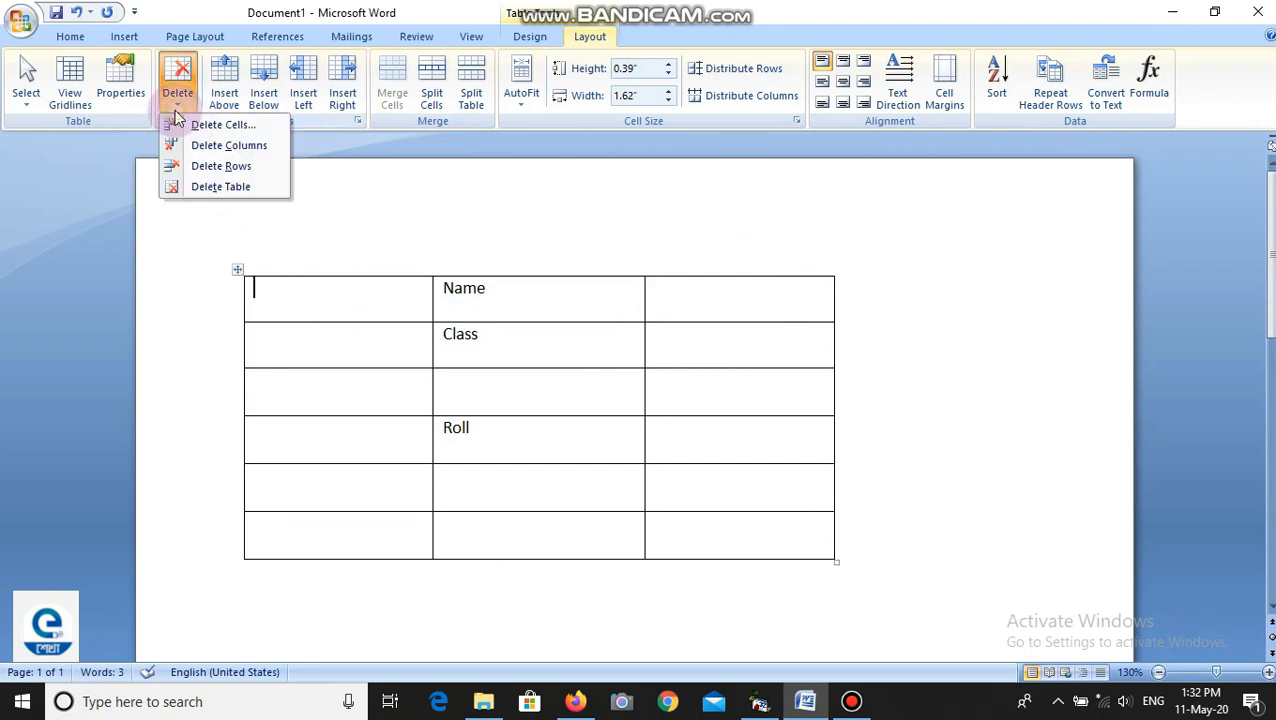
{"action": "left_click", "coordinate": [211, 150]}
Step: Delete the empty row between the Class and Roll rows
{"action": "left_click", "coordinate": [320, 387]}
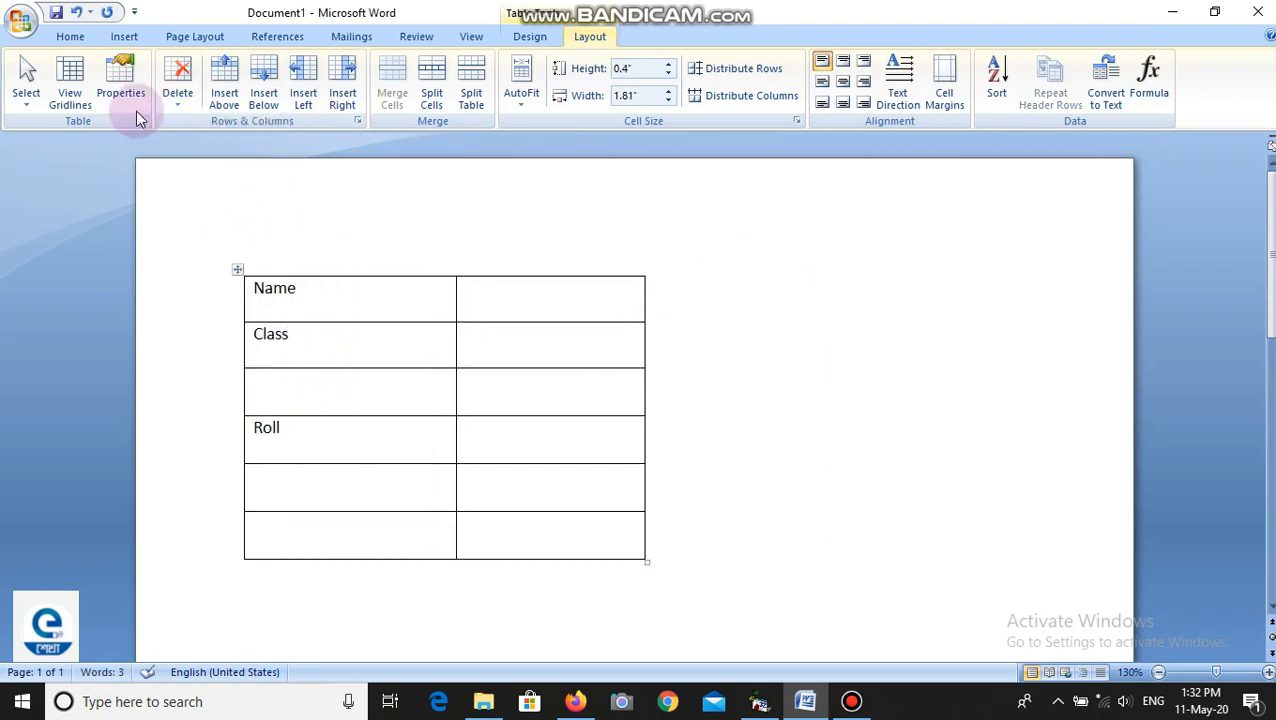
{"action": "left_click", "coordinate": [178, 98]}
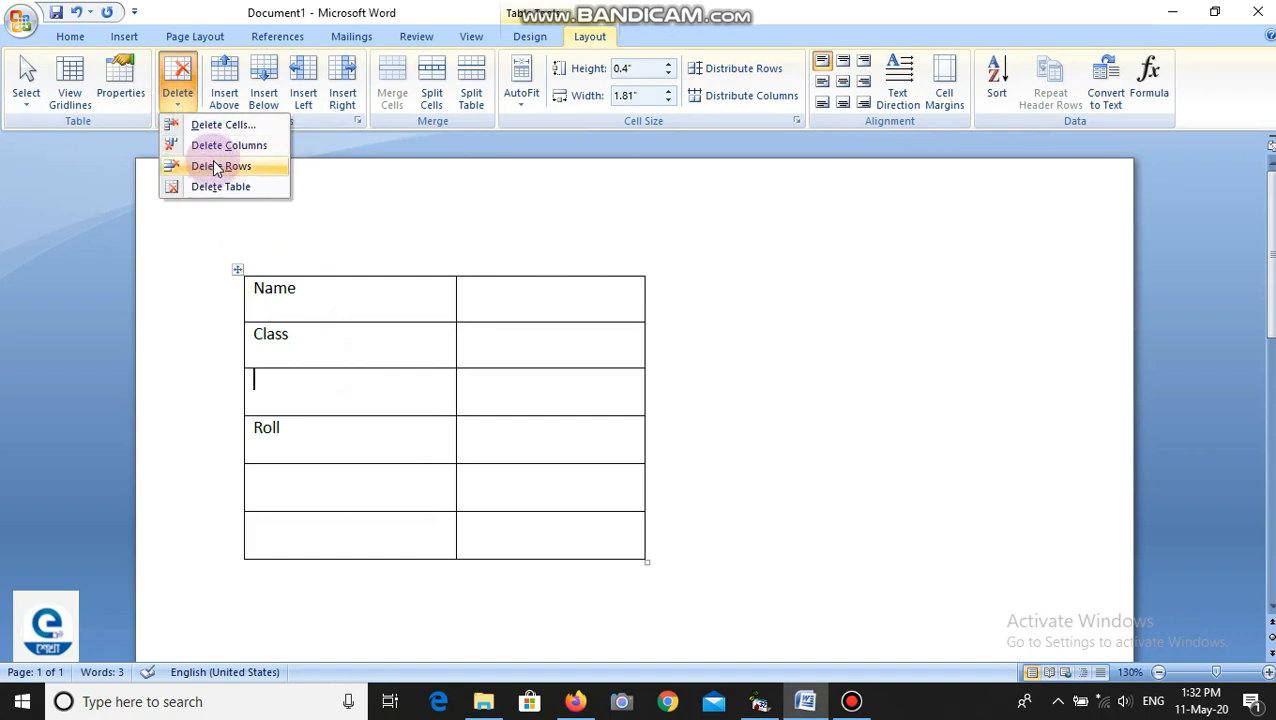
{"action": "left_click", "coordinate": [215, 167]}
Step: Delete the first cell of the row directly below Roll, shifting the remaining cells left
{"action": "left_click", "coordinate": [304, 444]}
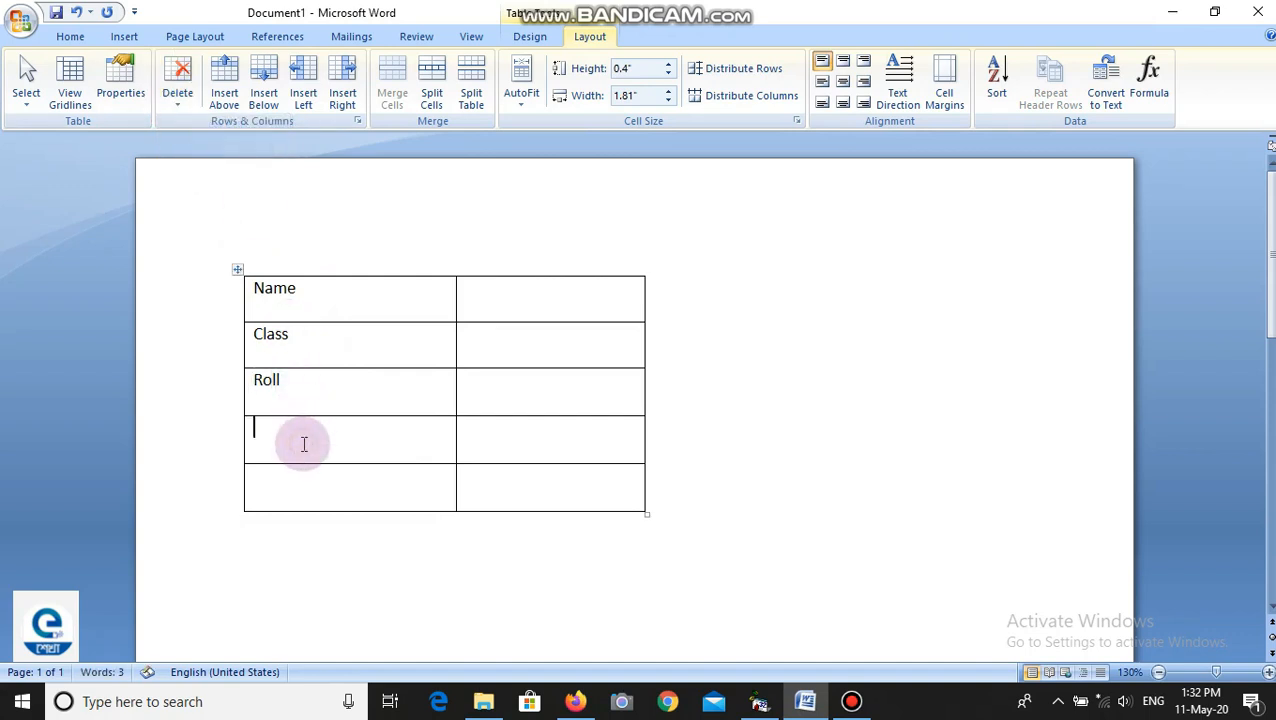
{"action": "left_click", "coordinate": [178, 100]}
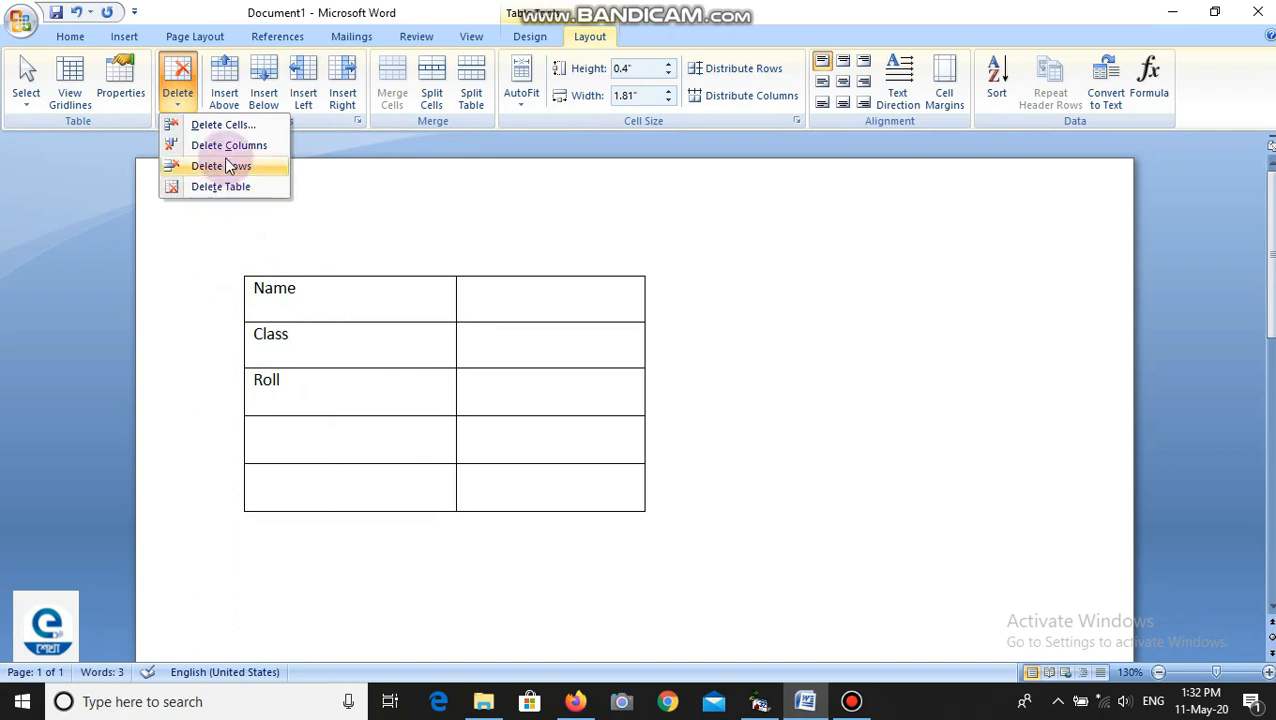
{"action": "left_click", "coordinate": [218, 121]}
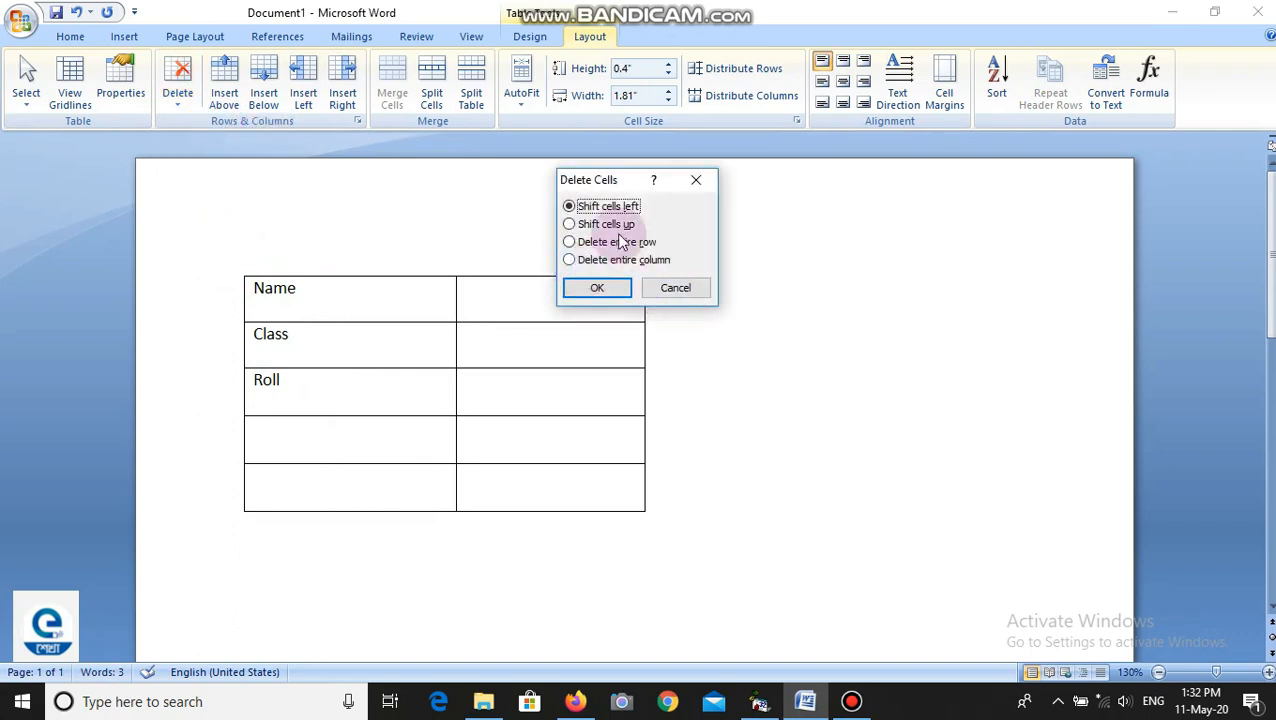
{"action": "left_click", "coordinate": [600, 288]}
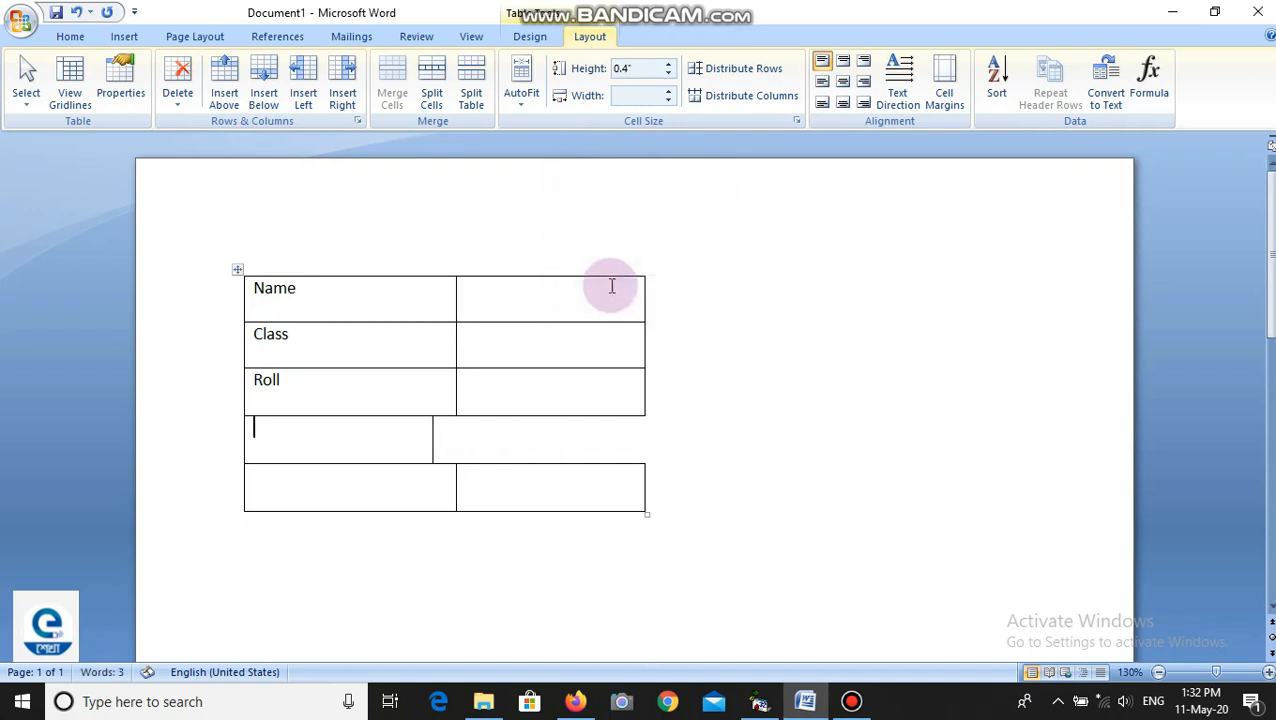
{"action": "left_click", "coordinate": [415, 434]}
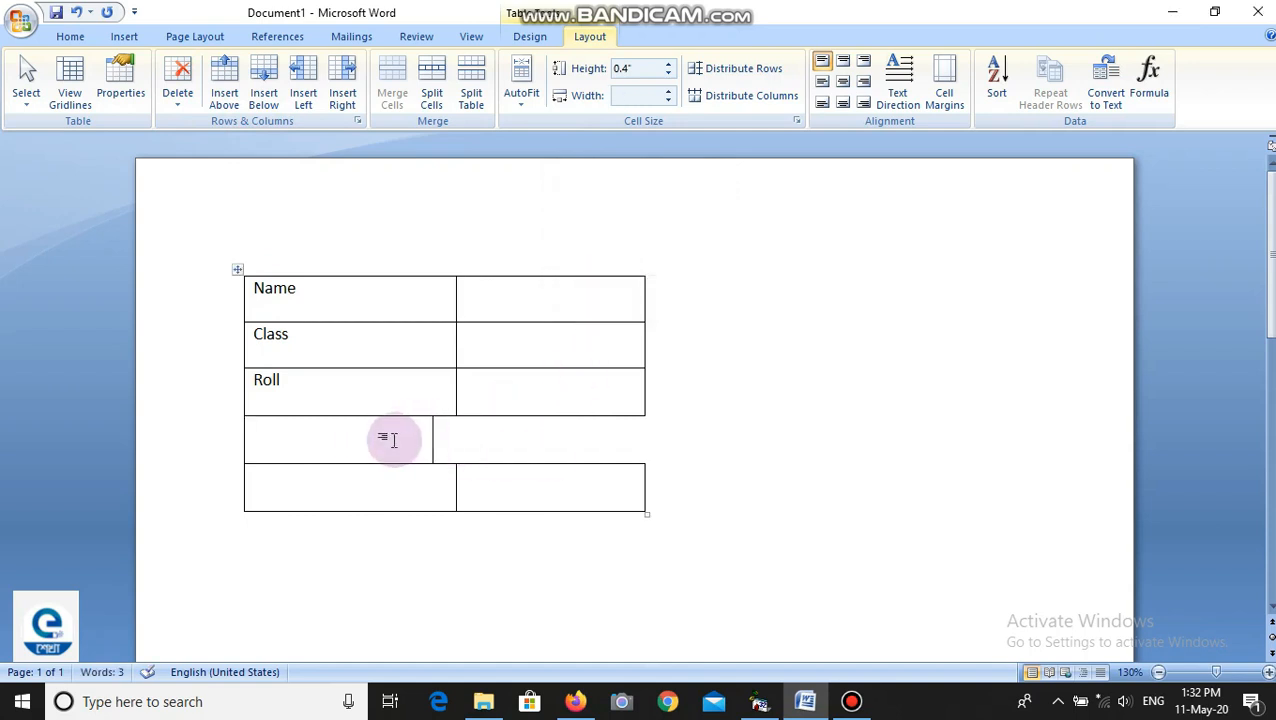
Step: Delete the entire table containing Name, Class and Roll
{"action": "left_click", "coordinate": [178, 88]}
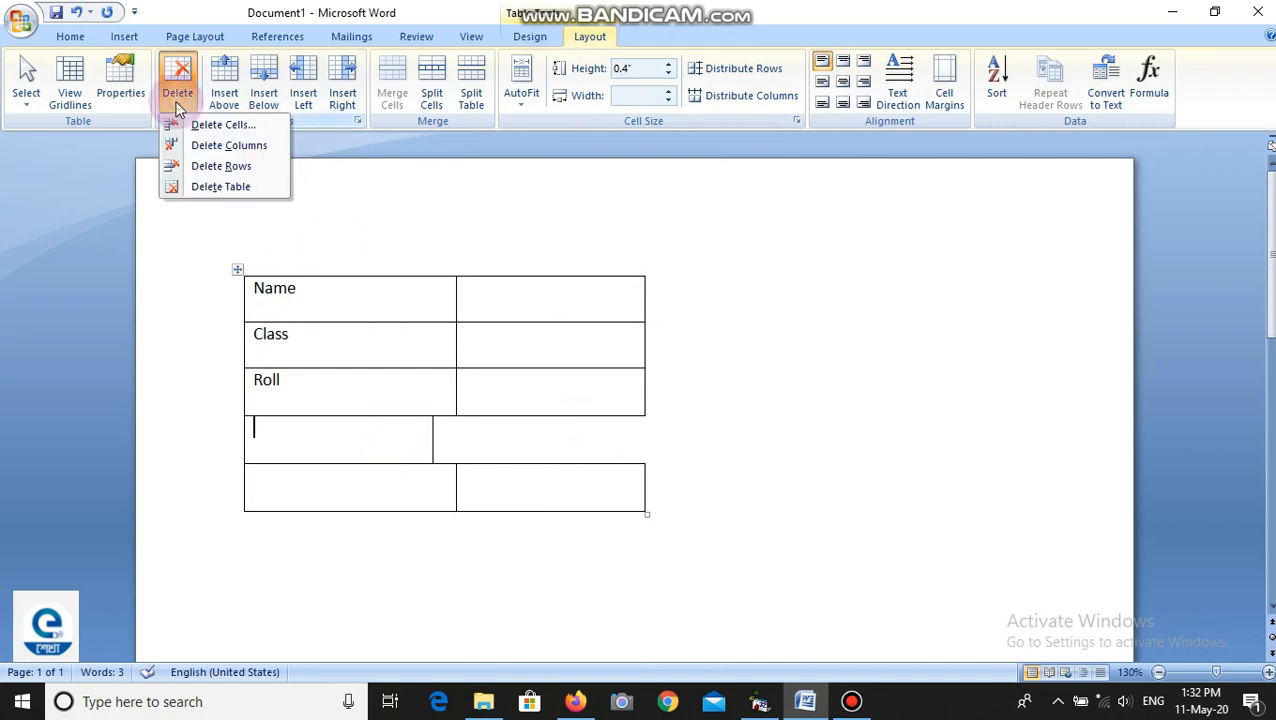
{"action": "left_click", "coordinate": [196, 187]}
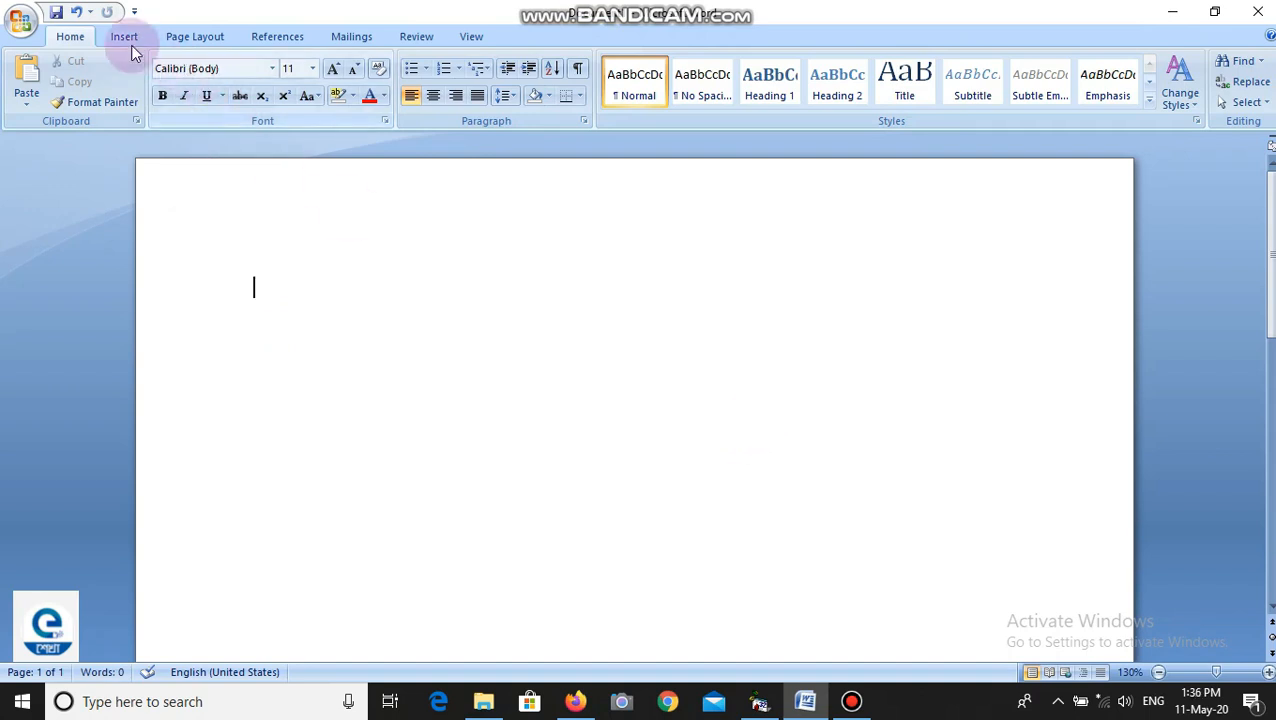
Step: Insert a table with 2 columns and 3 rows, and stretch it until each row is about 0.28" high
{"action": "left_click", "coordinate": [133, 42]}
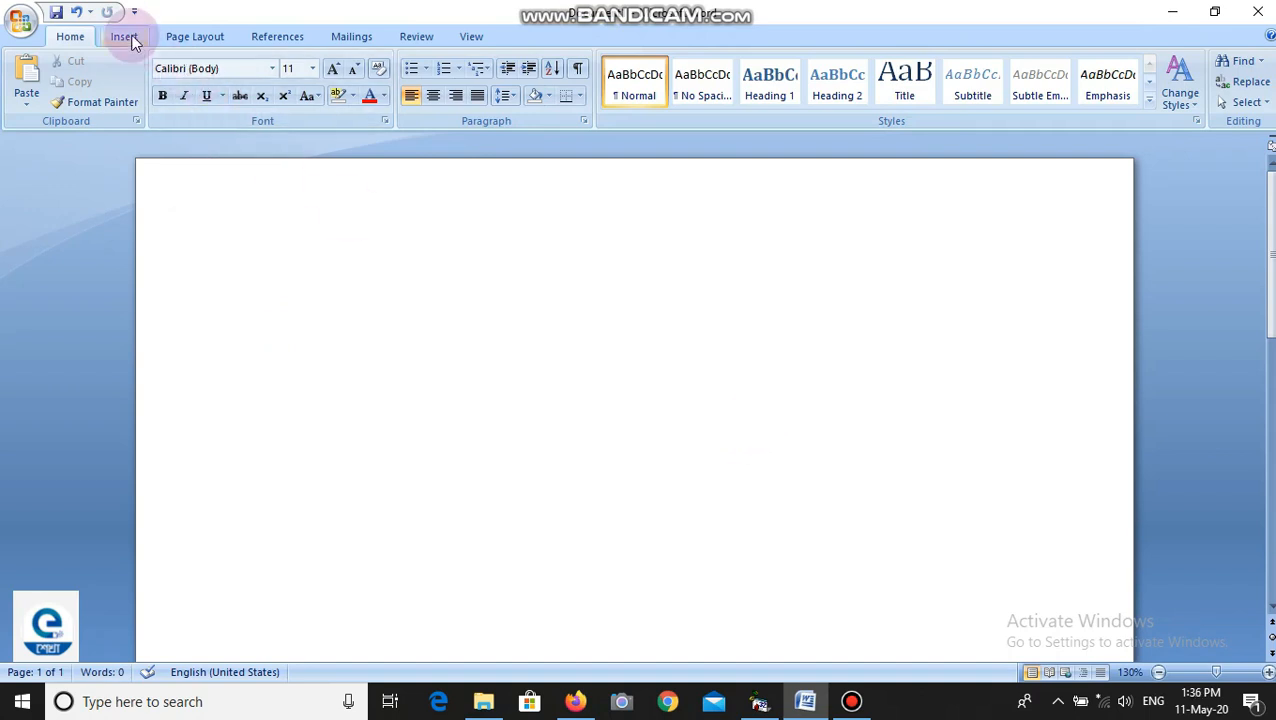
{"action": "left_click", "coordinate": [155, 95]}
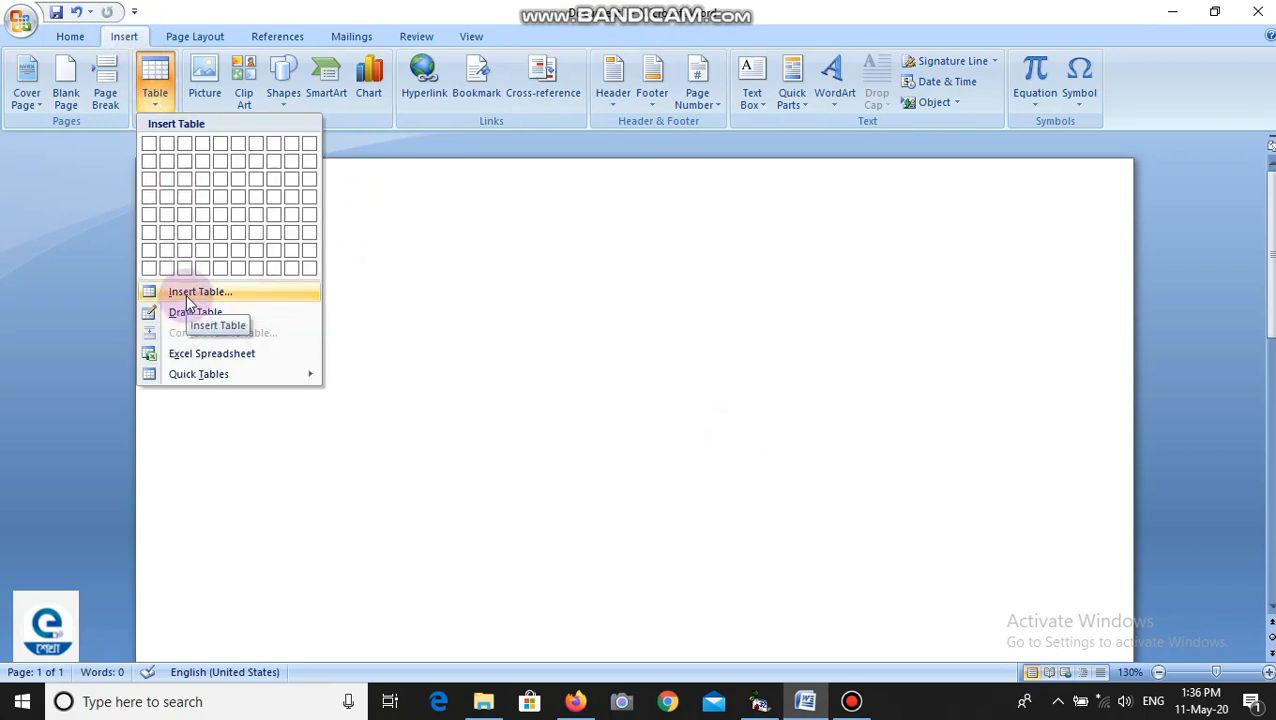
{"action": "left_click", "coordinate": [187, 299]}
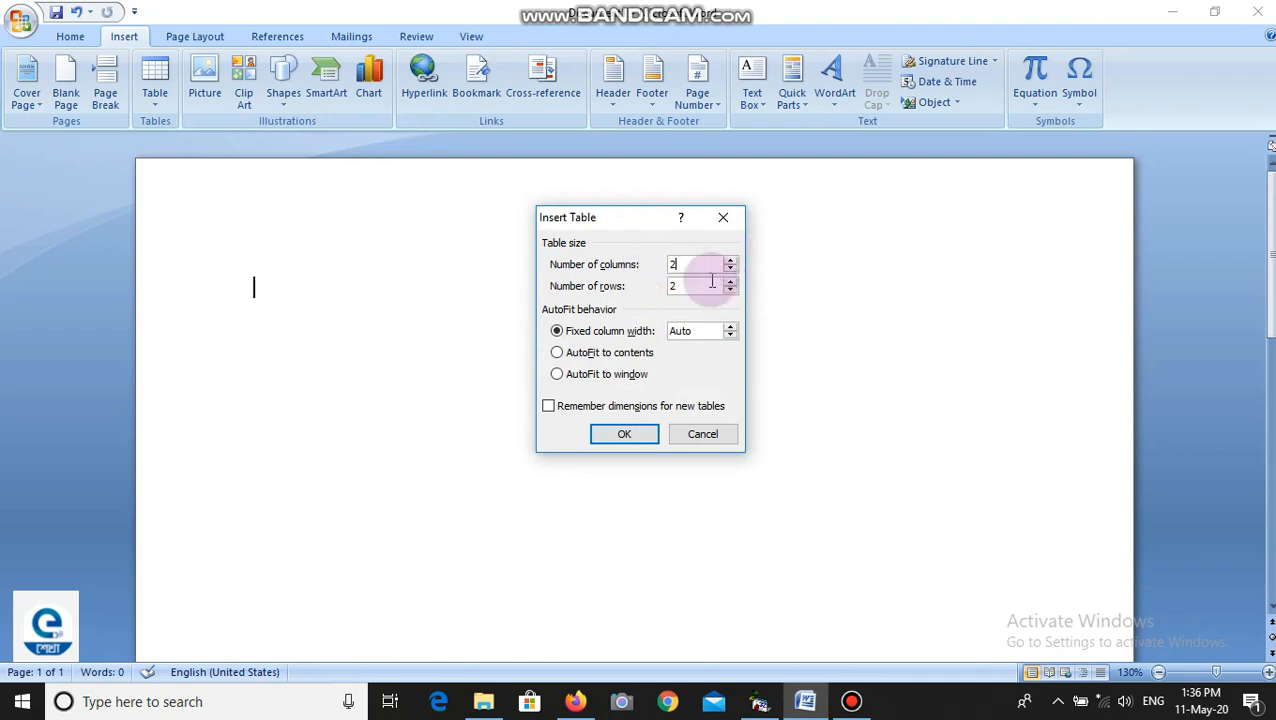
{"action": "left_click_drag", "start_coordinate": [689, 286], "coordinate": [639, 284]}
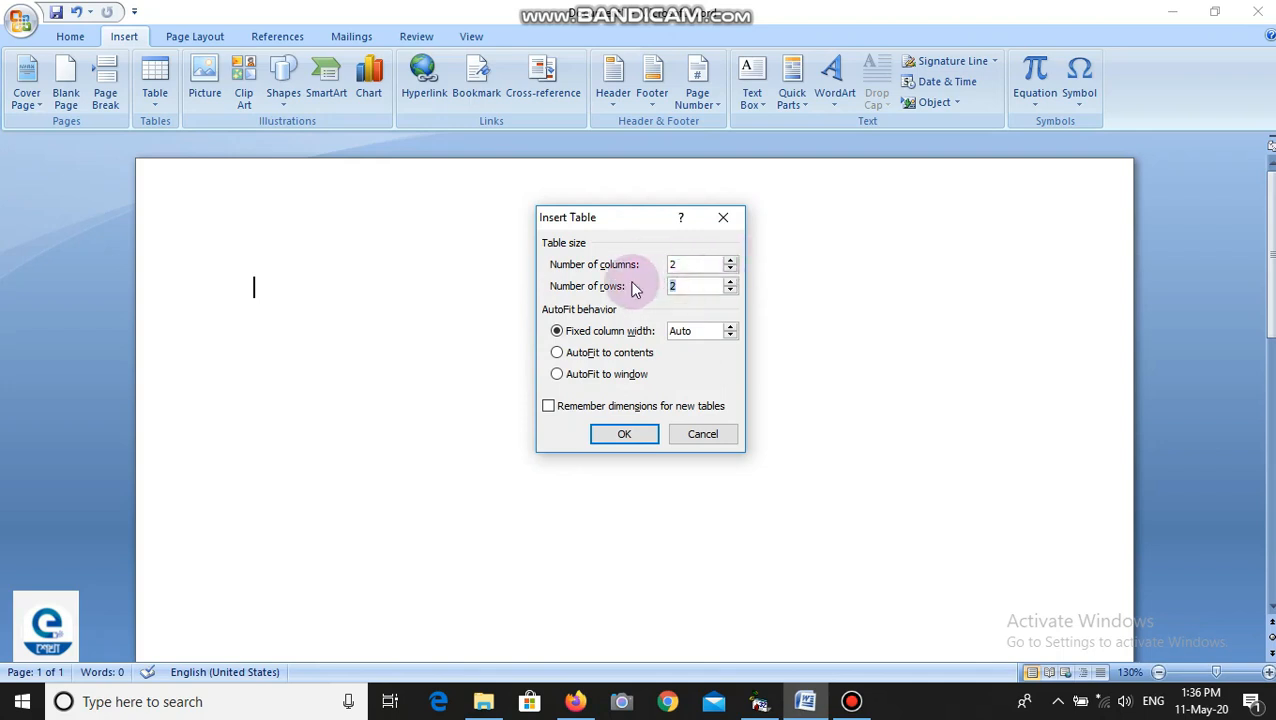
{"action": "type", "text": "3"}
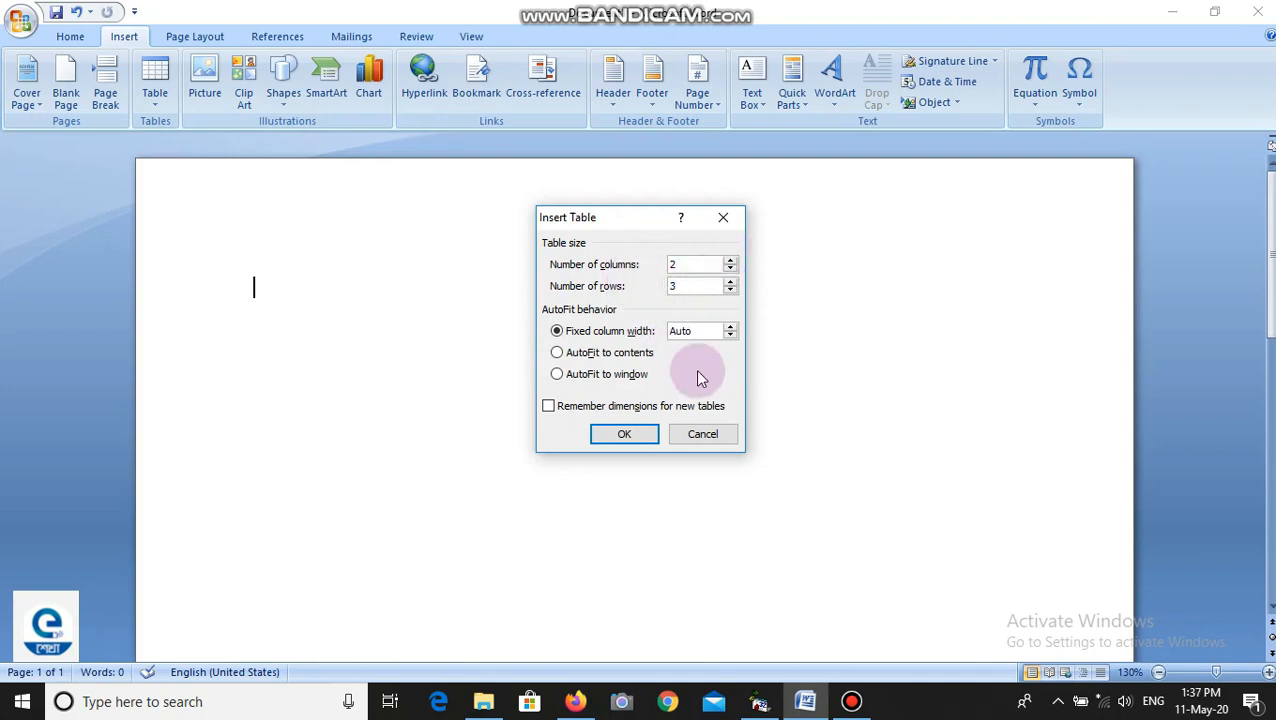
{"action": "left_click", "coordinate": [630, 434]}
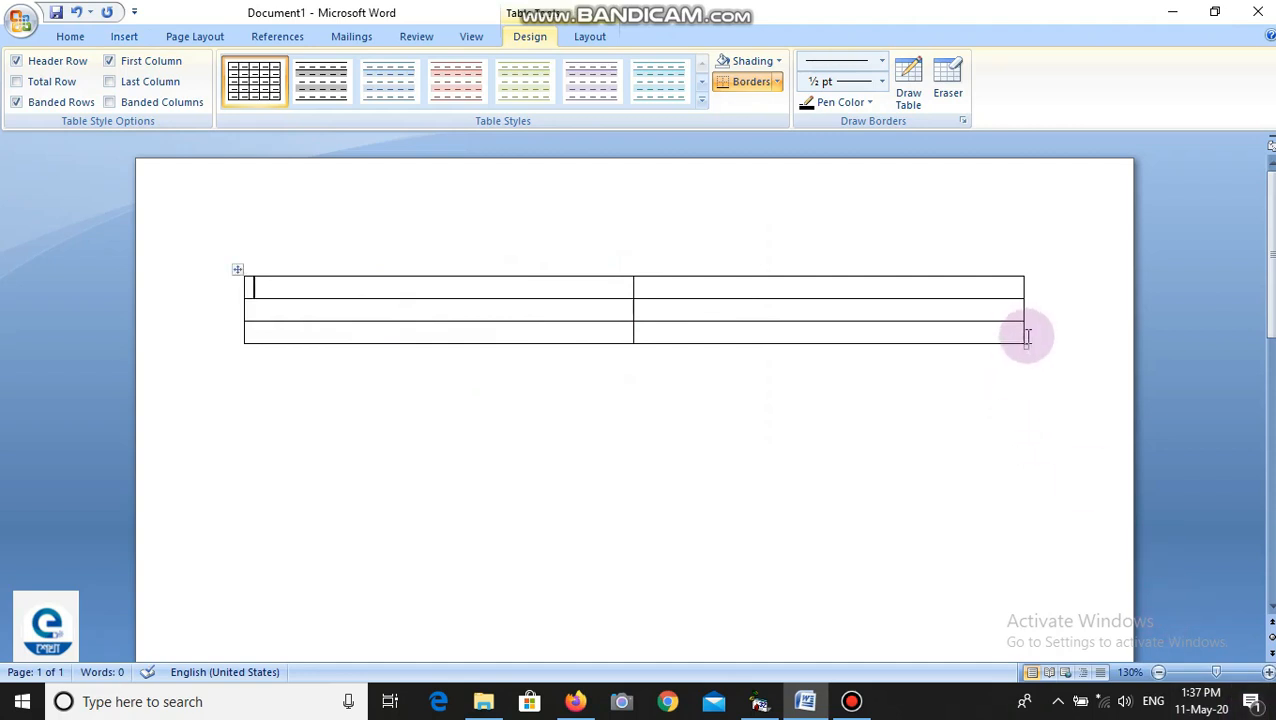
{"action": "left_click_drag", "start_coordinate": [1024, 343], "coordinate": [1027, 378]}
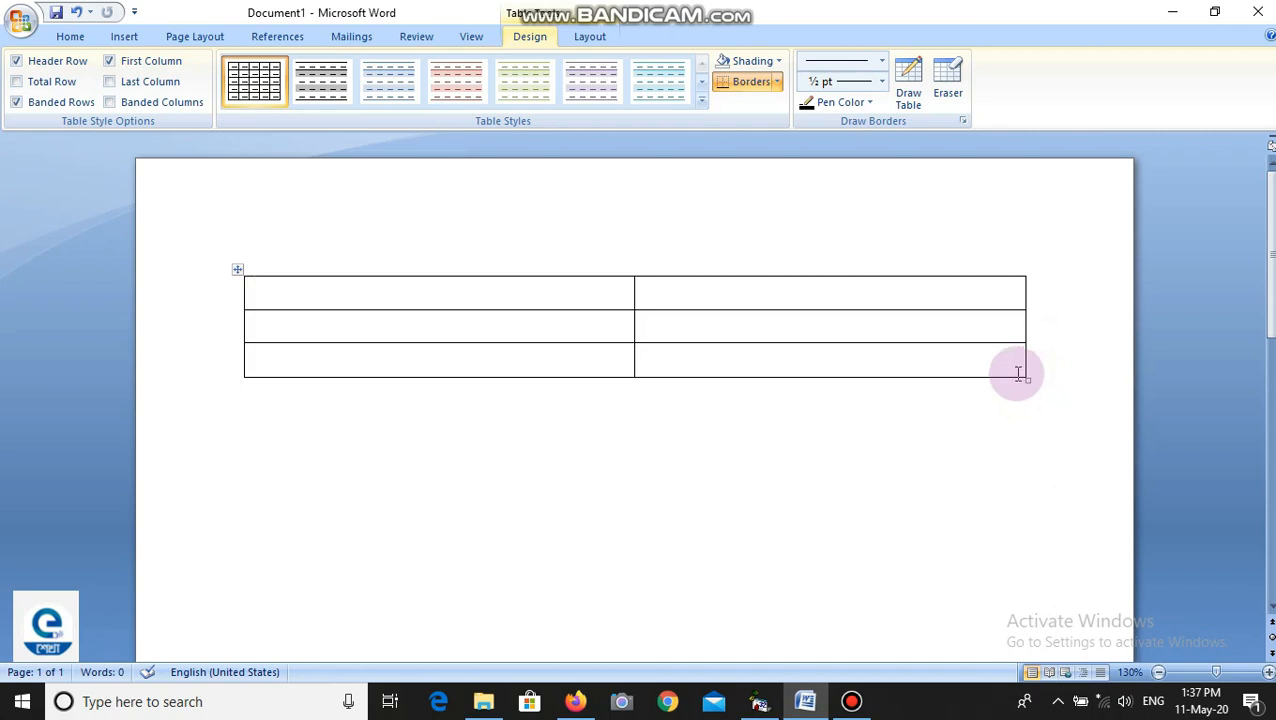
Step: Delete the whole table of 2 columns and 3 rows
{"action": "left_click", "coordinate": [584, 38]}
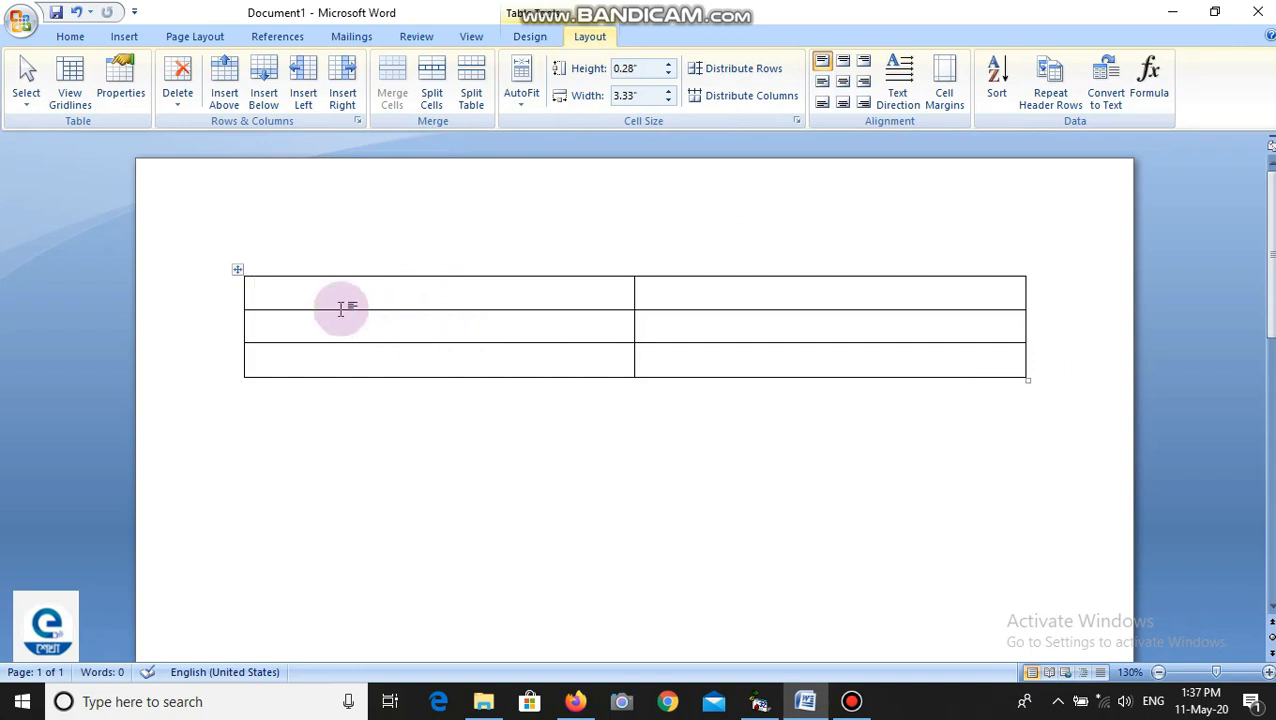
{"action": "left_click", "coordinate": [177, 85]}
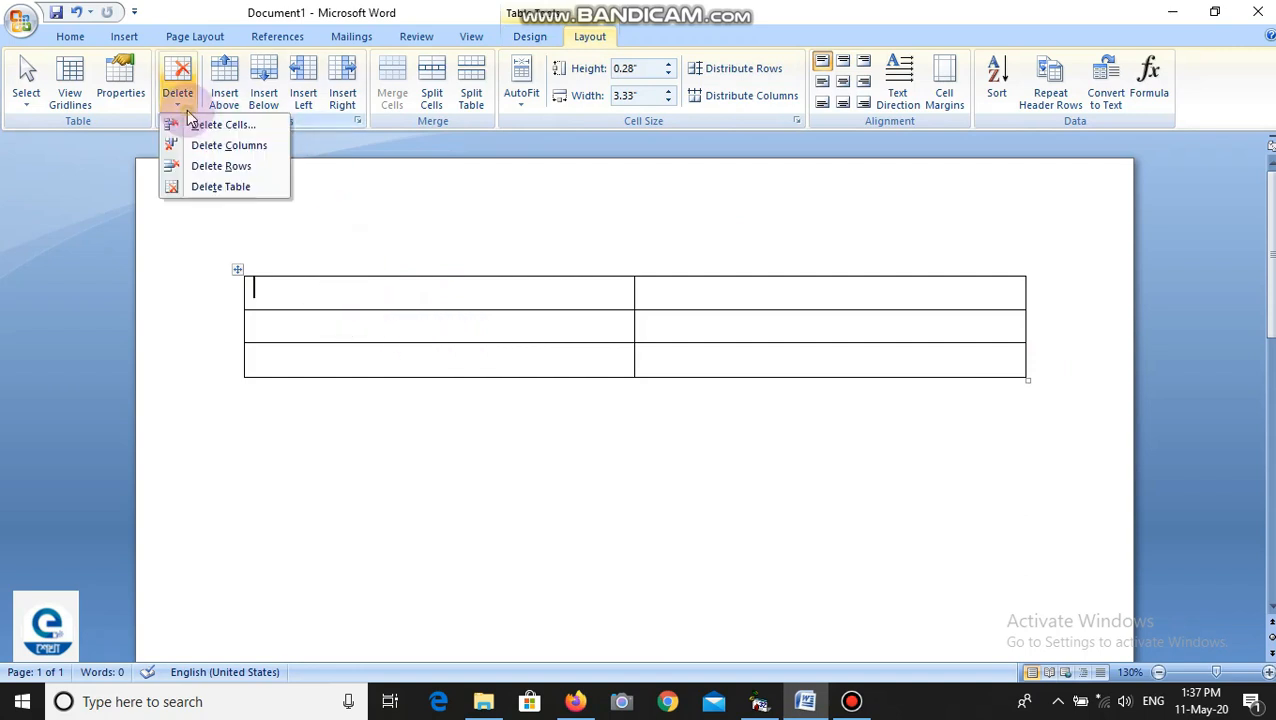
{"action": "left_click", "coordinate": [219, 186]}
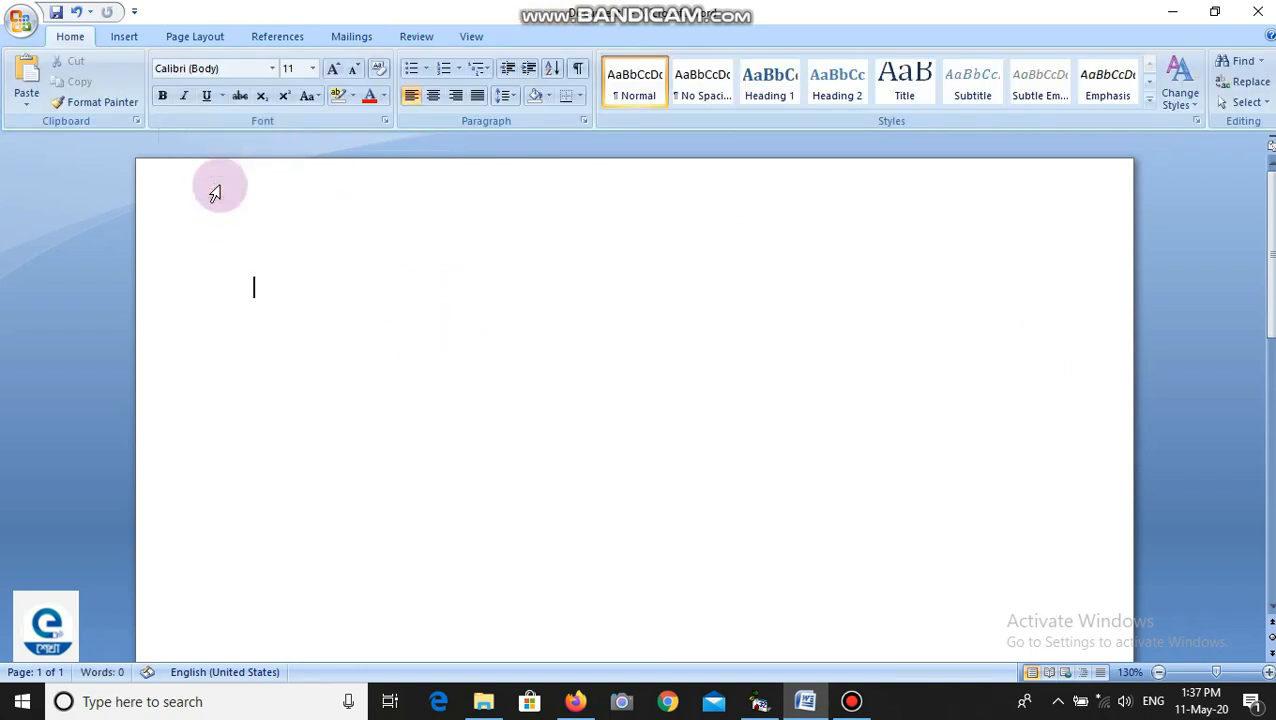
Step: Use Draw Table to draw a single-cell table about 3.61" wide and 3.06" high at the start of the page
{"action": "left_click", "coordinate": [126, 37]}
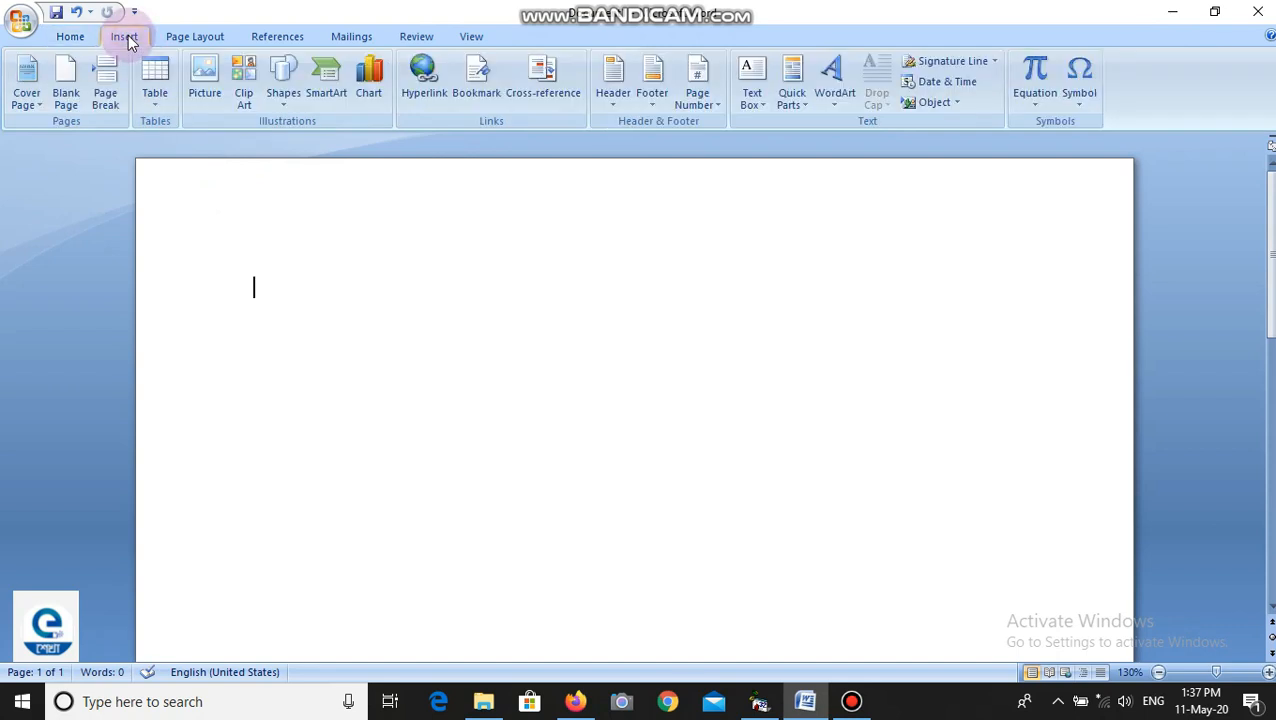
{"action": "left_click", "coordinate": [155, 108]}
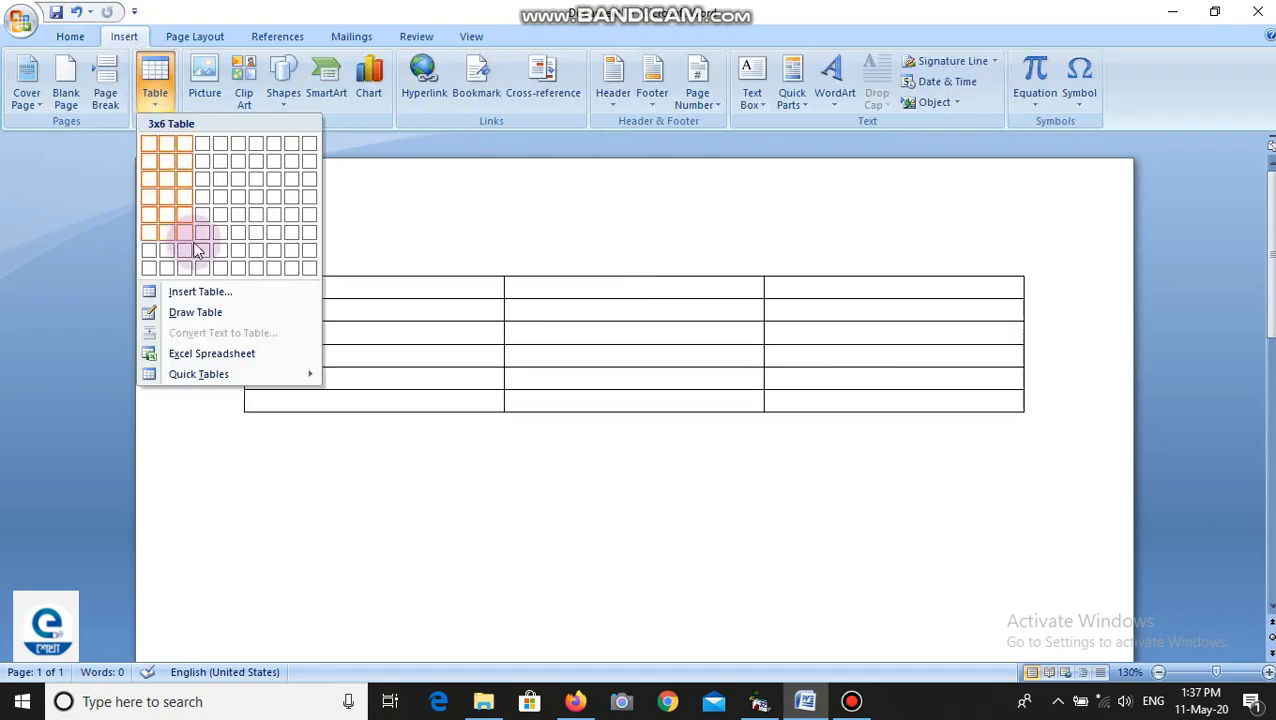
{"action": "left_click", "coordinate": [226, 316]}
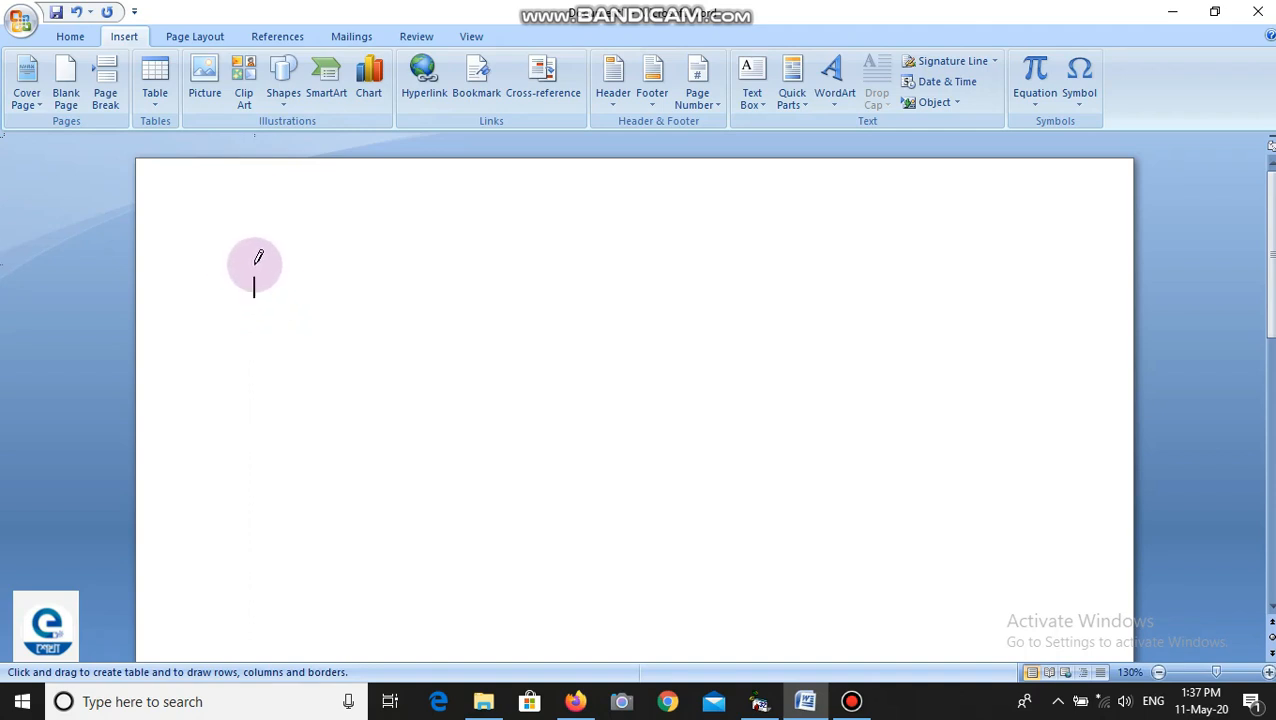
{"action": "mouse_move", "coordinate": [255, 263]}
{"action": "left_mouse_down"}
{"action": "mouse_move", "coordinate": [328, 293]}
{"action": "mouse_move", "coordinate": [641, 496]}
{"action": "mouse_move", "coordinate": [677, 634]}
{"action": "left_mouse_up"}
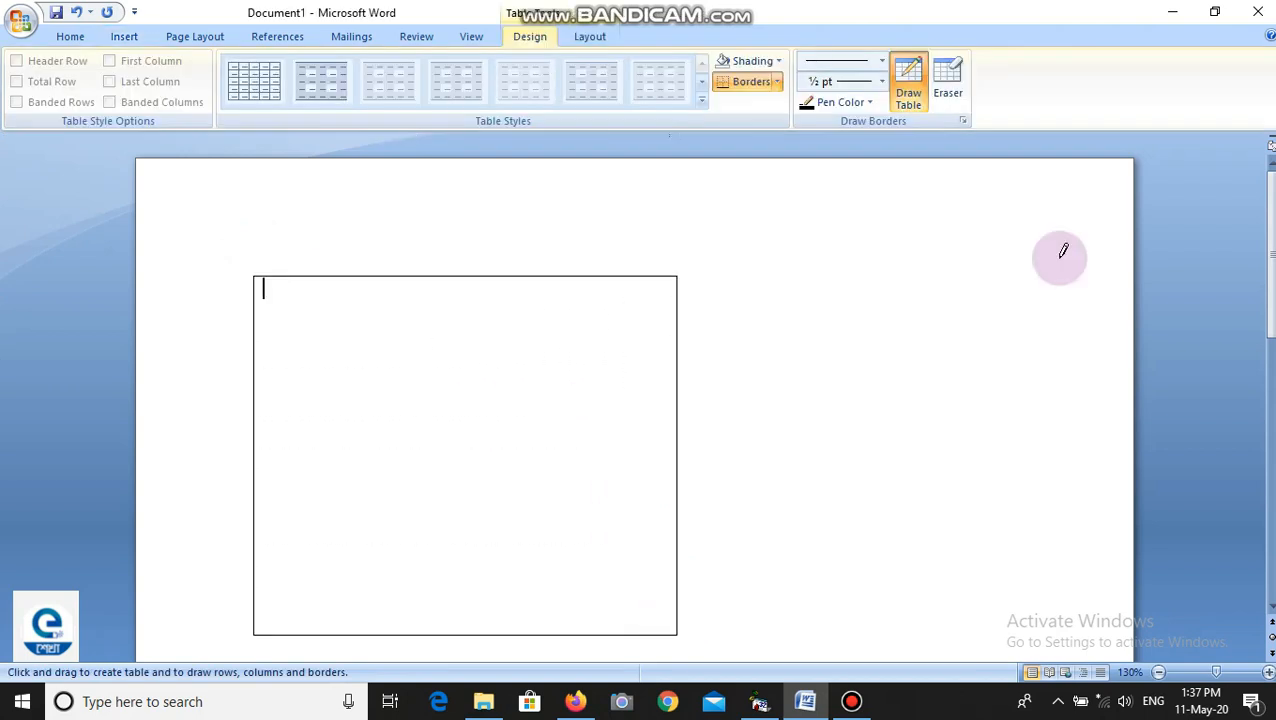
Step: Try to draw a horizontal dividing line across the upper part of the single-cell table, and undo it
{"action": "left_click_drag", "start_coordinate": [253, 352], "coordinate": [522, 365]}
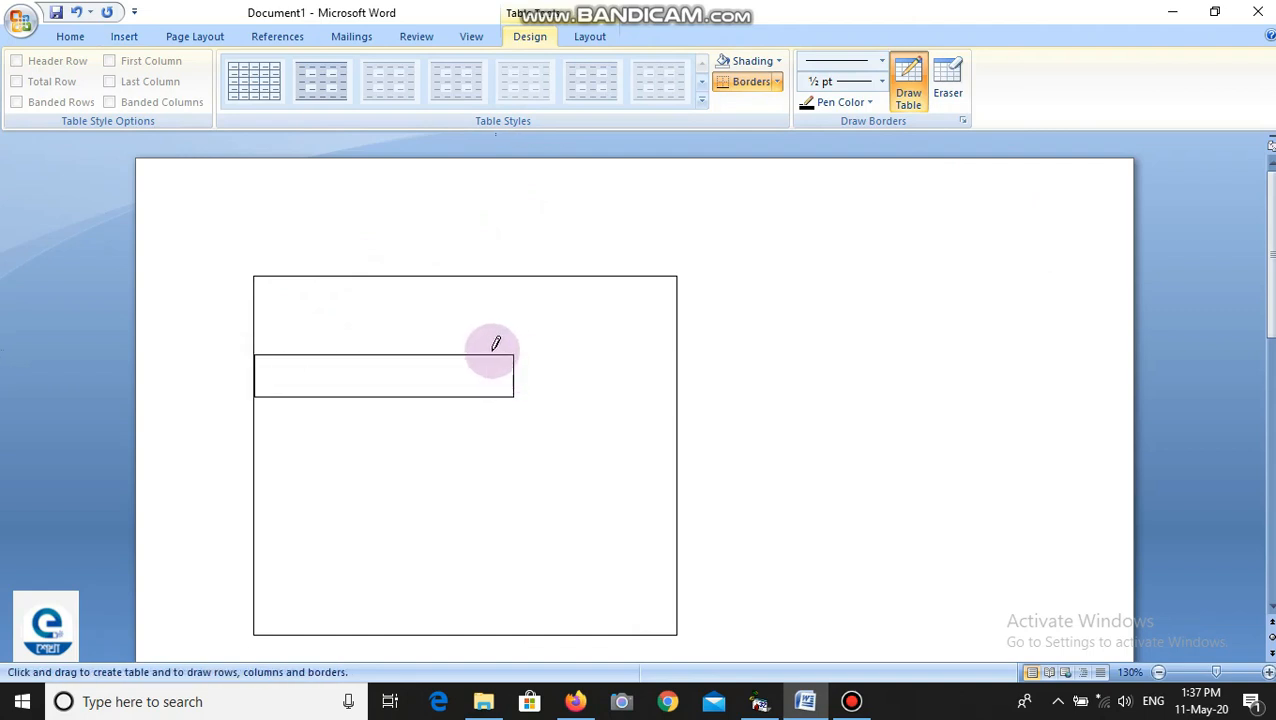
{"action": "type", "text": "z"}
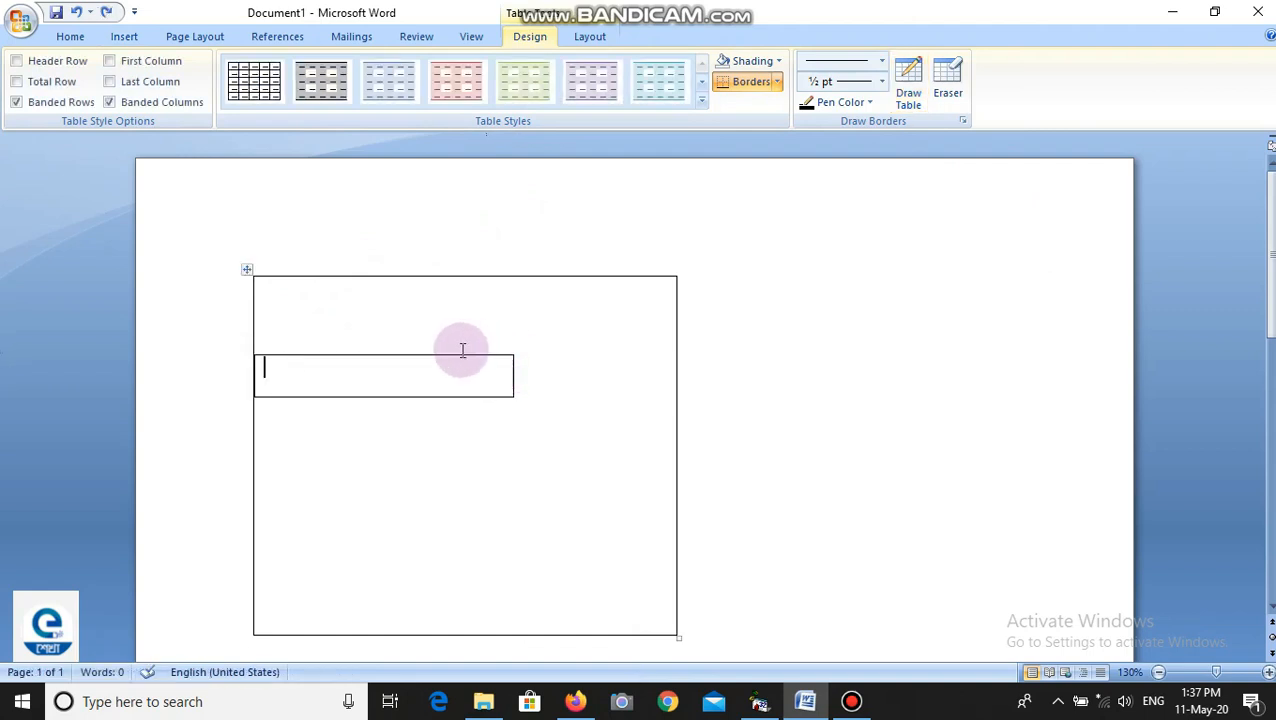
{"action": "key", "text": "ctrl+z"}
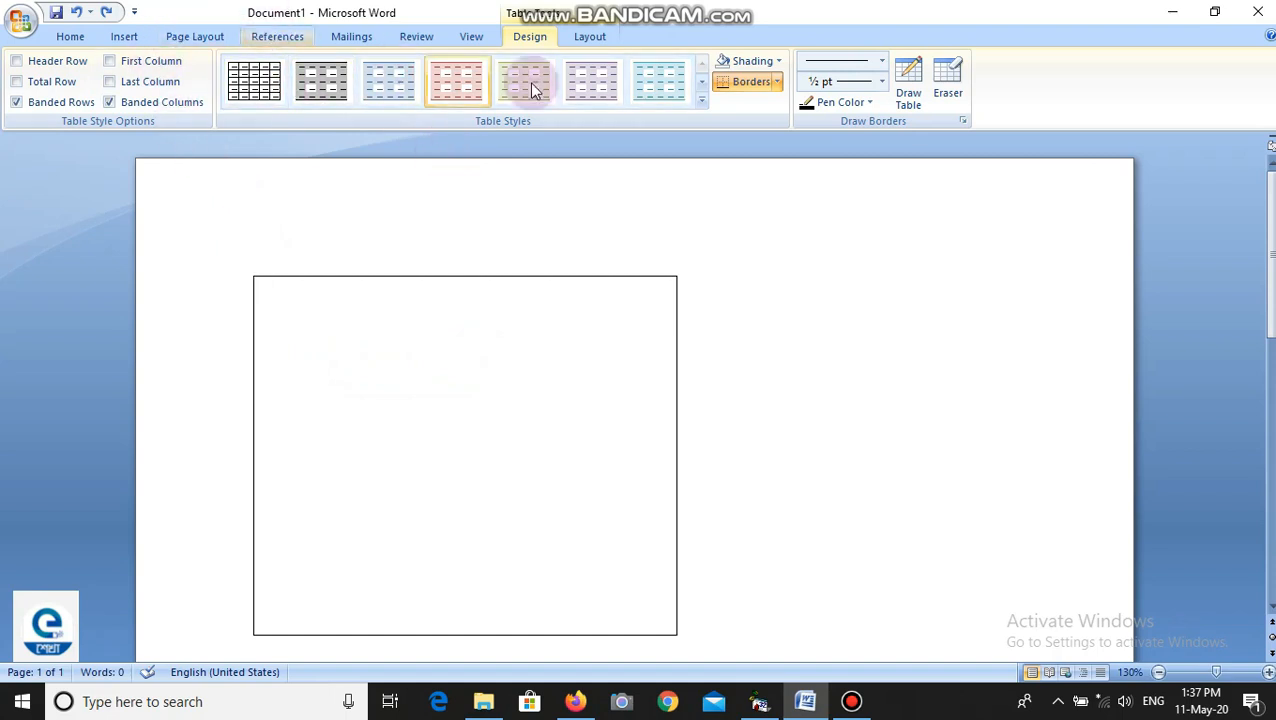
Step: Delete the hand-drawn single-cell table
{"action": "left_click", "coordinate": [582, 38]}
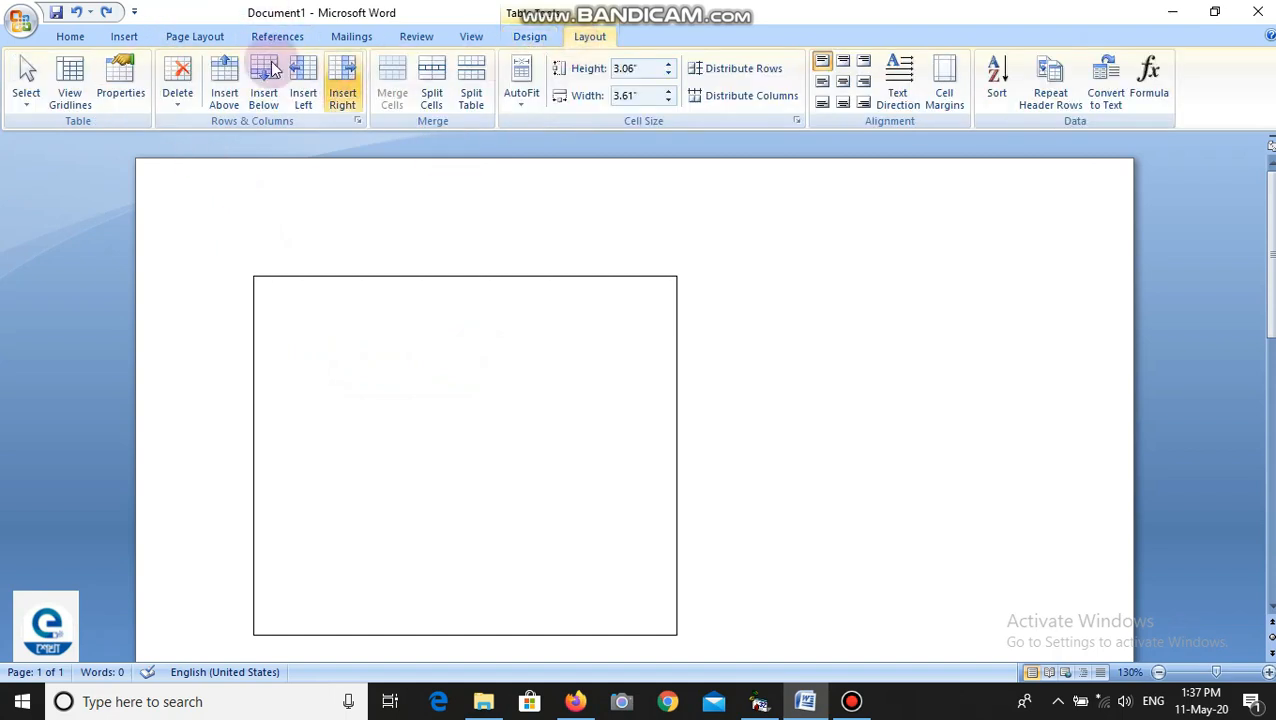
{"action": "left_click", "coordinate": [178, 100]}
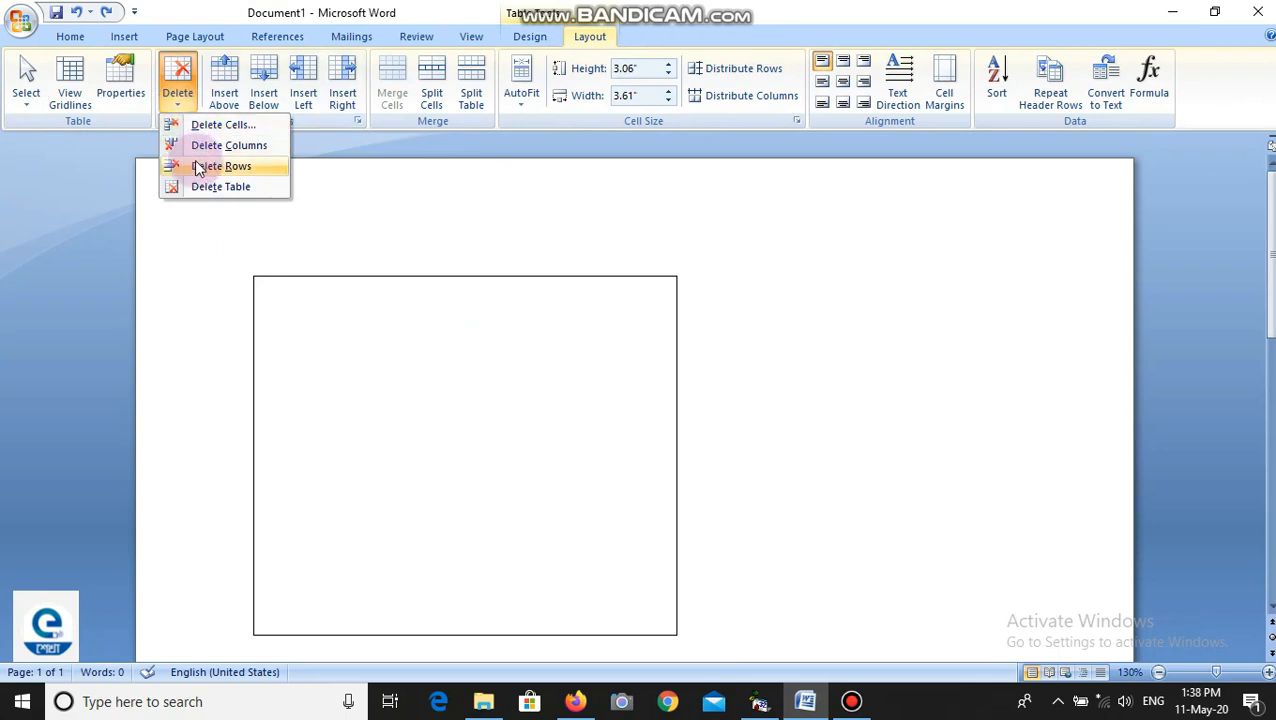
{"action": "left_click", "coordinate": [207, 190]}
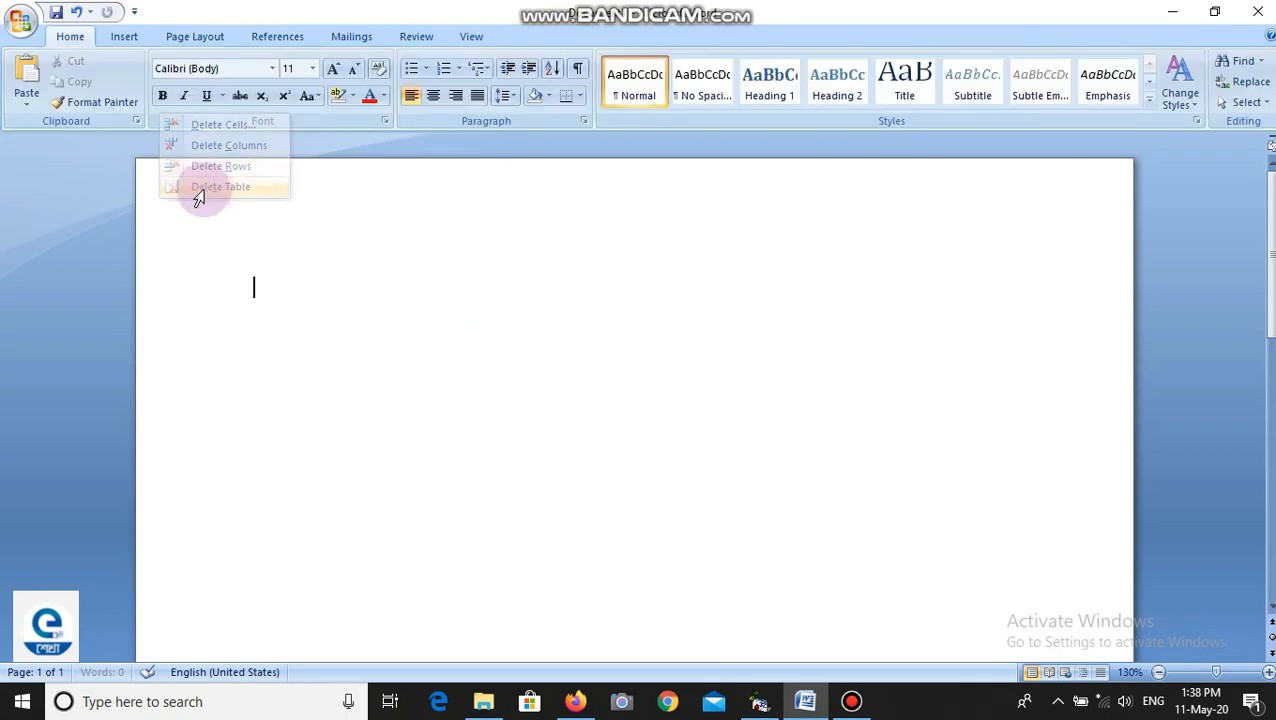
Step: Use Draw Table to draw a new, roughly square table outline near the start of the page
{"action": "left_click", "coordinate": [123, 36]}
{"action": "left_click", "coordinate": [155, 100]}
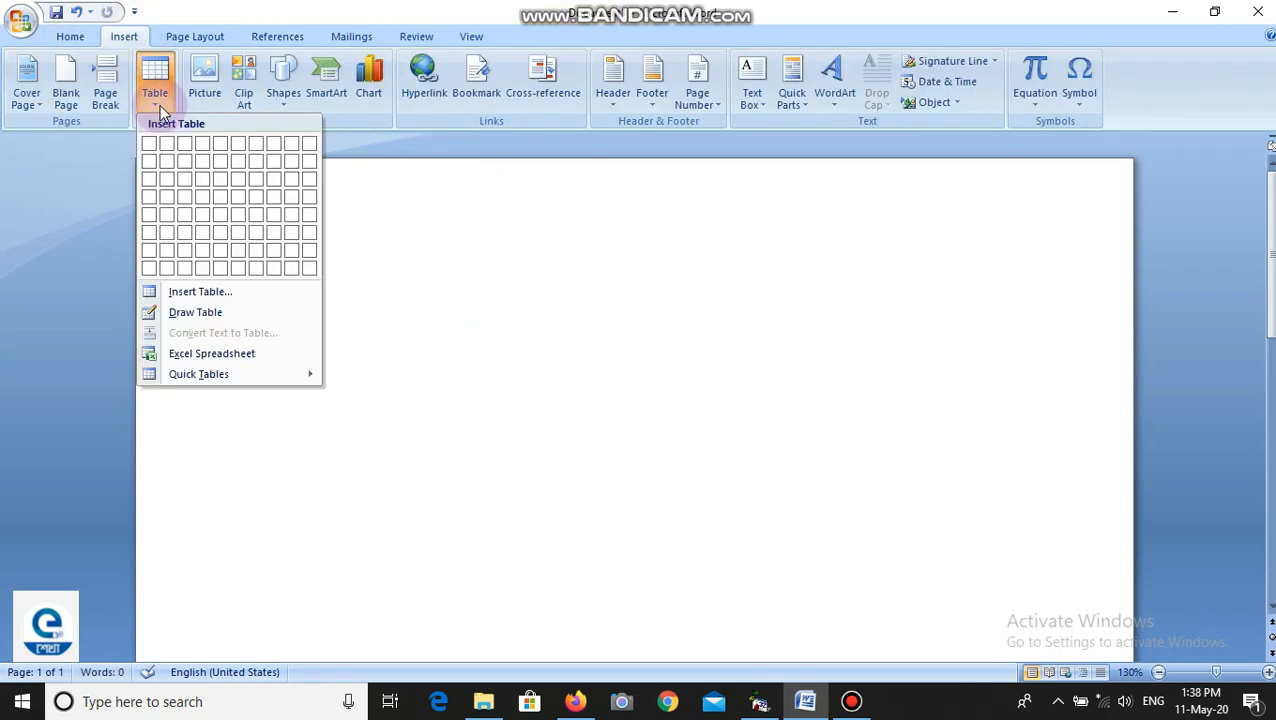
{"action": "left_click", "coordinate": [190, 312]}
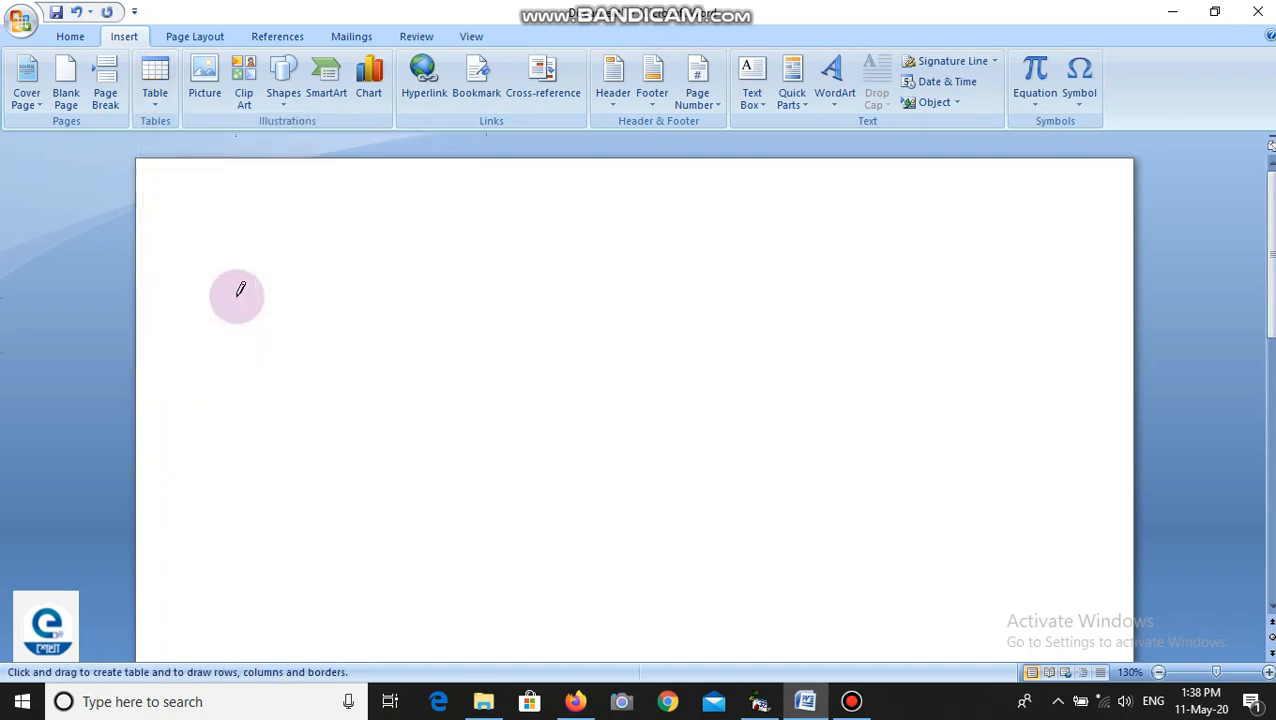
{"action": "mouse_move", "coordinate": [289, 277]}
{"action": "left_mouse_down"}
{"action": "mouse_move", "coordinate": [436, 384]}
{"action": "mouse_move", "coordinate": [581, 564]}
{"action": "mouse_move", "coordinate": [648, 620]}
{"action": "left_mouse_up"}
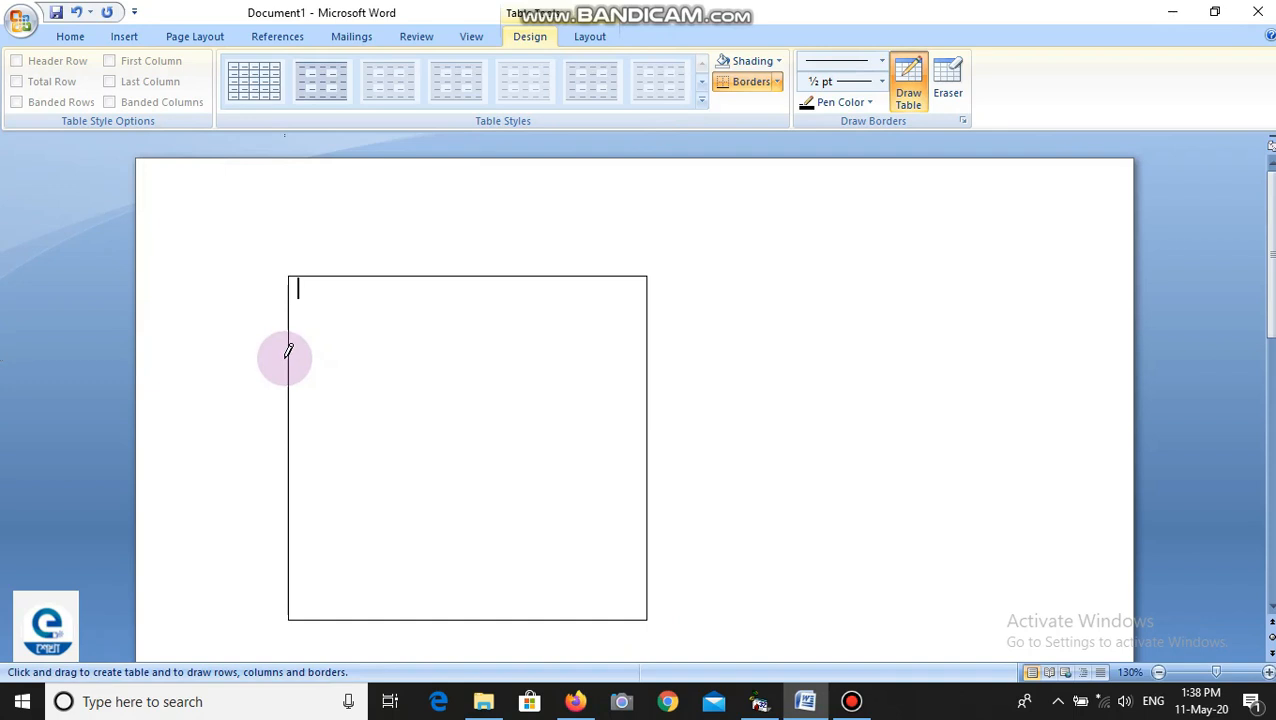
Step: Draw three horizontal lines across the outline to make three short rows above one tall row
{"action": "left_click_drag", "start_coordinate": [291, 331], "coordinate": [555, 333]}
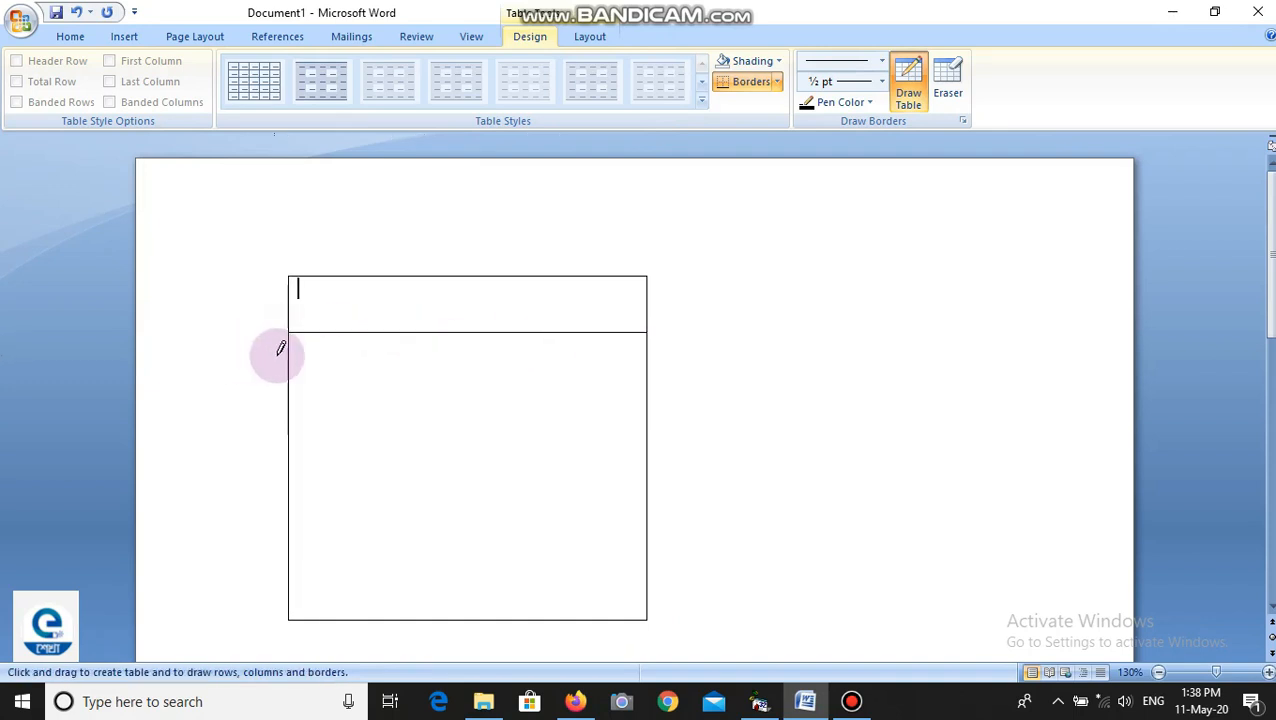
{"action": "left_click_drag", "start_coordinate": [291, 368], "coordinate": [558, 368]}
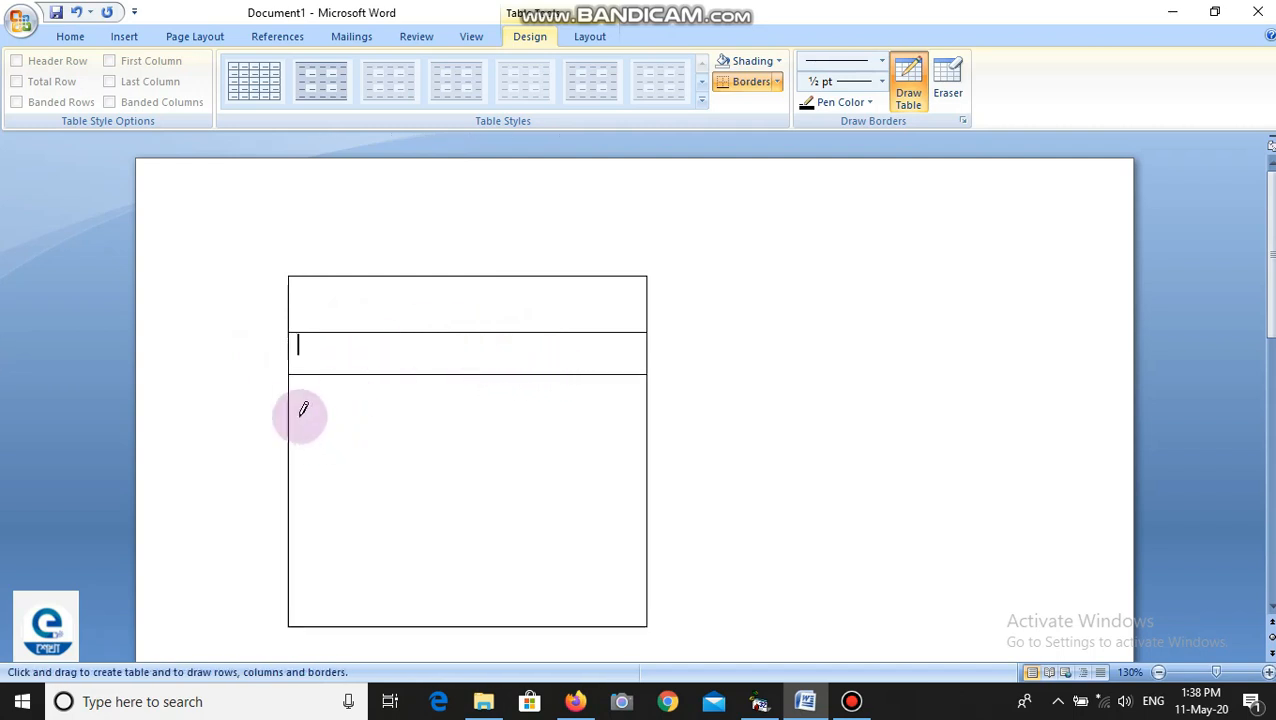
{"action": "left_click_drag", "start_coordinate": [299, 404], "coordinate": [541, 415]}
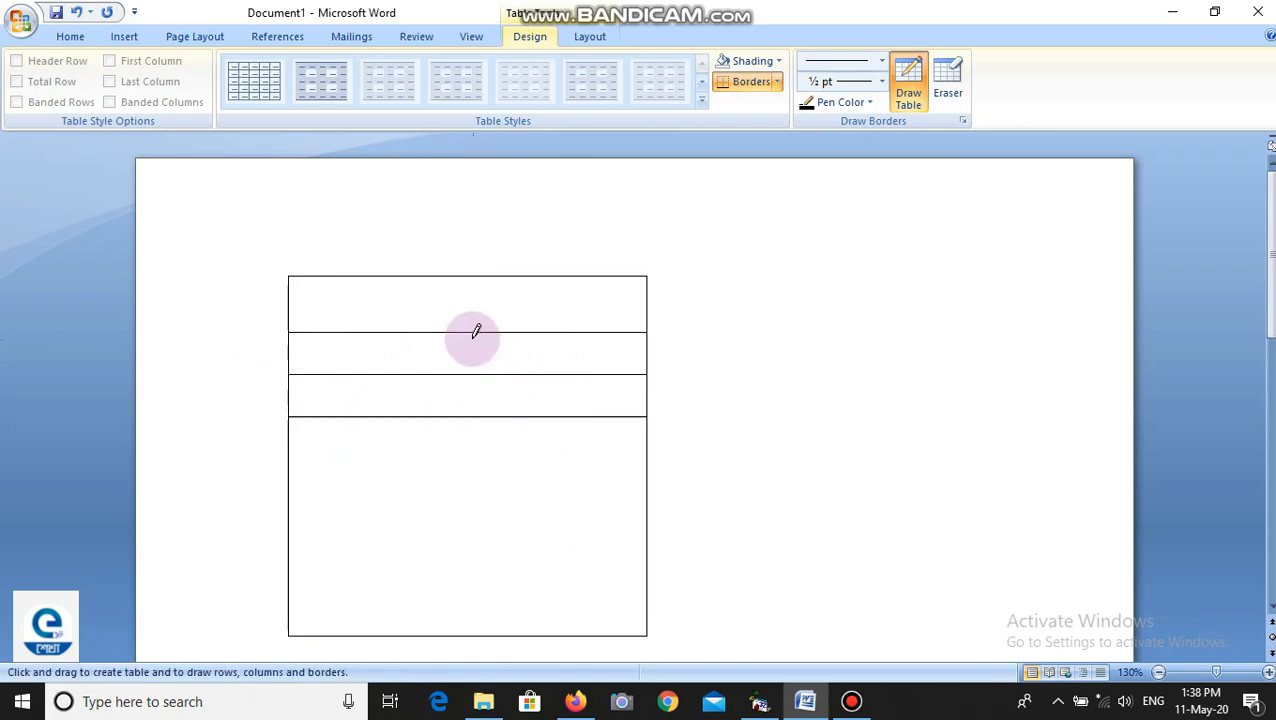
Step: Draw a vertical divider in the middle of the second row and three vertical lines splitting the two rows below into four columns
{"action": "left_click_drag", "start_coordinate": [468, 331], "coordinate": [466, 374]}
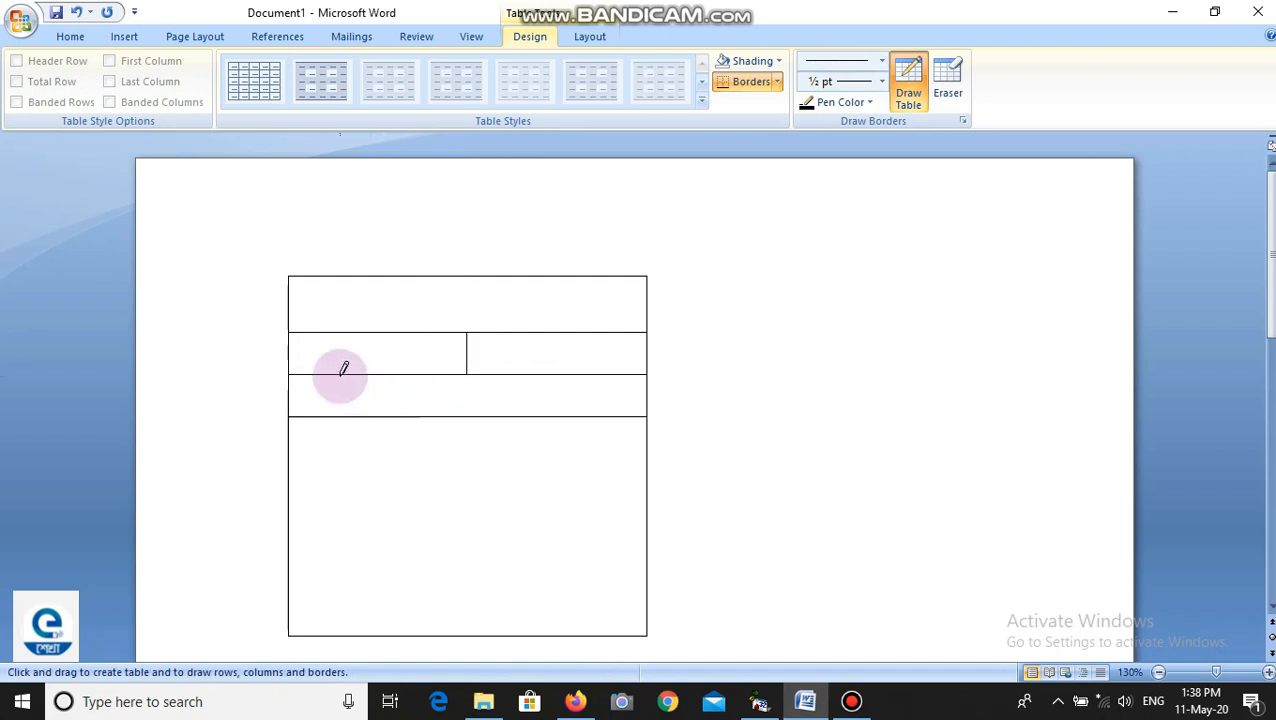
{"action": "left_click_drag", "start_coordinate": [326, 374], "coordinate": [316, 495]}
{"action": "mouse_move", "coordinate": [461, 364]}
{"action": "left_mouse_down"}
{"action": "mouse_move", "coordinate": [450, 458]}
{"action": "mouse_move", "coordinate": [465, 418]}
{"action": "left_mouse_up"}
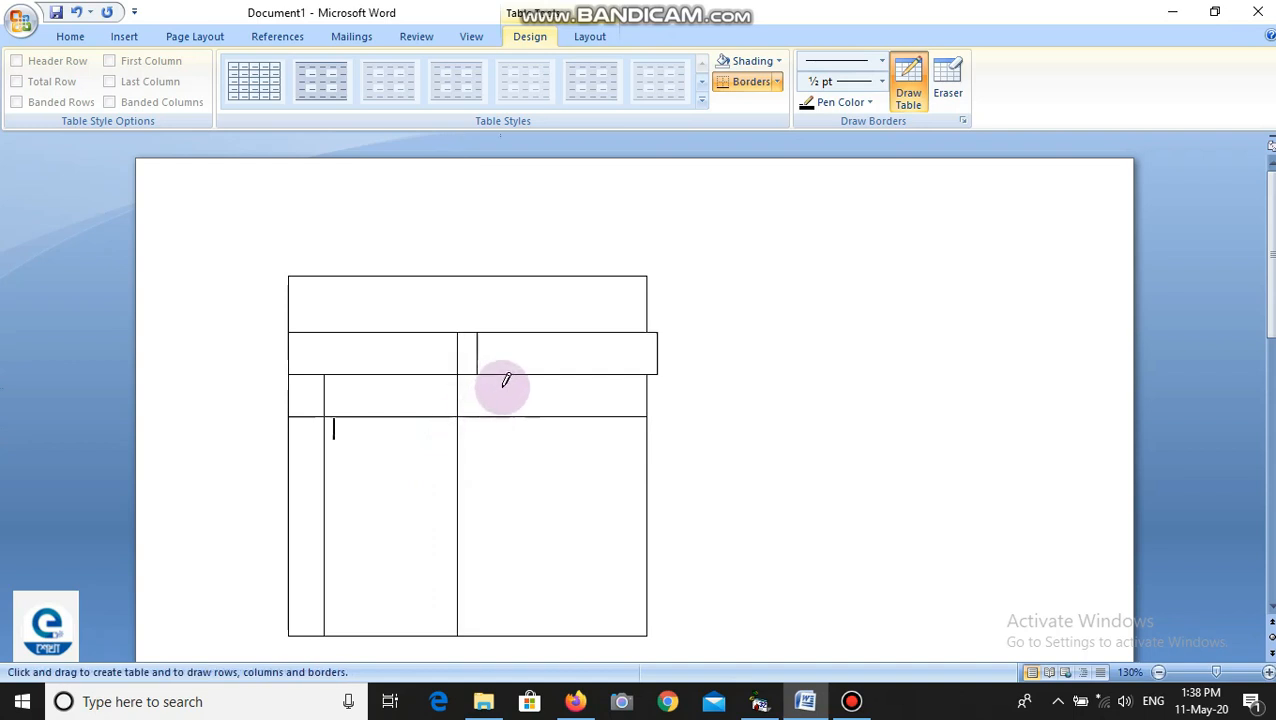
{"action": "left_click_drag", "start_coordinate": [509, 376], "coordinate": [506, 505]}
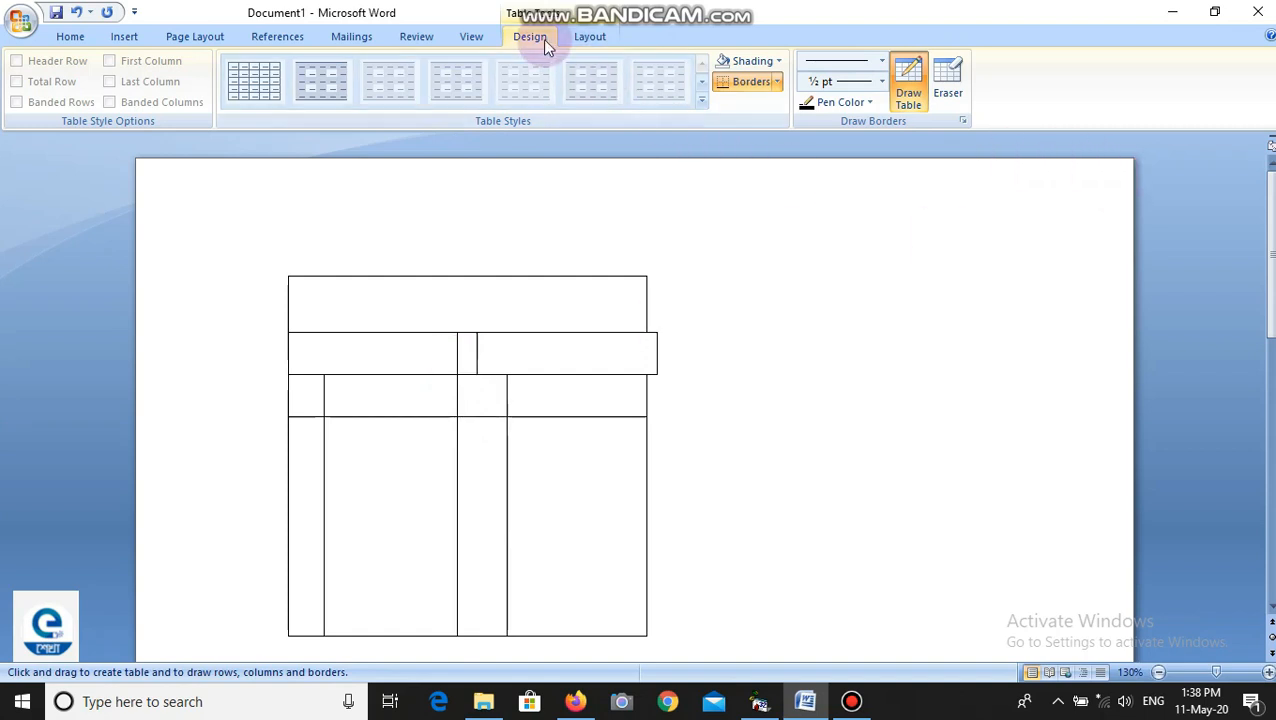
Step: Erase the extra divider near the middle of the second row and draw a vertical line there flush with the table's right edge
{"action": "left_click", "coordinate": [950, 85]}
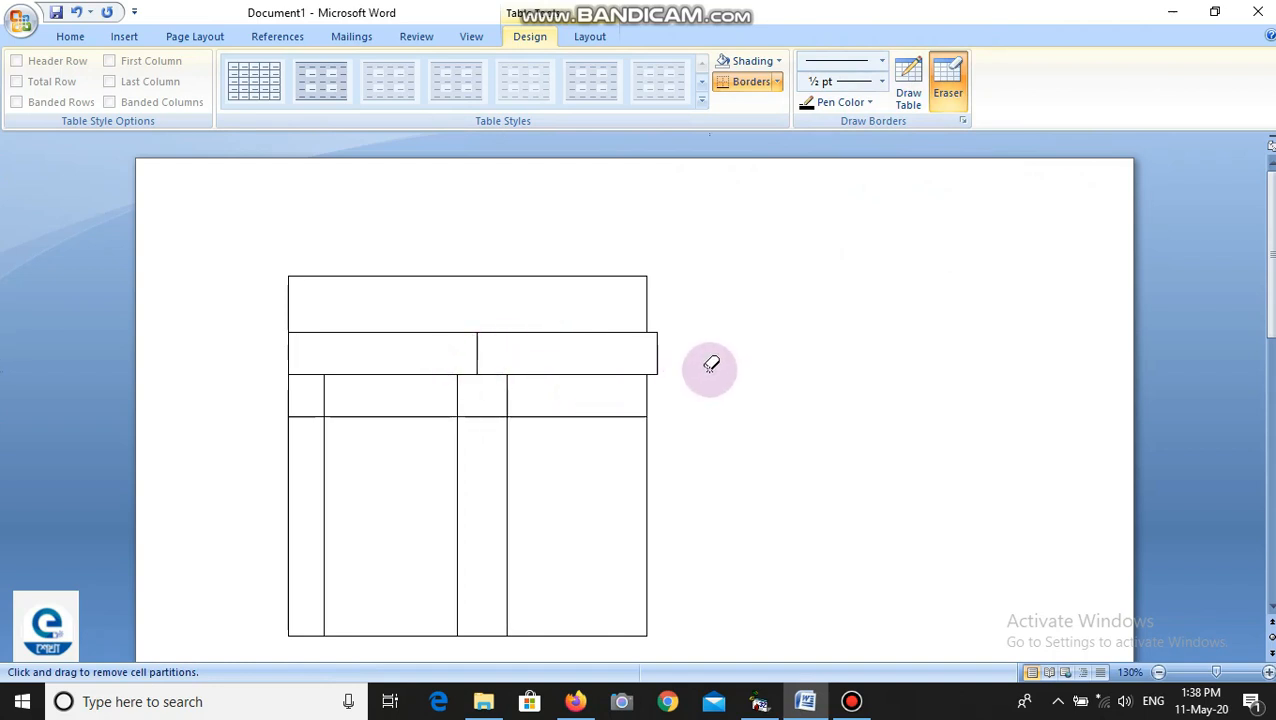
{"action": "left_click", "coordinate": [908, 92]}
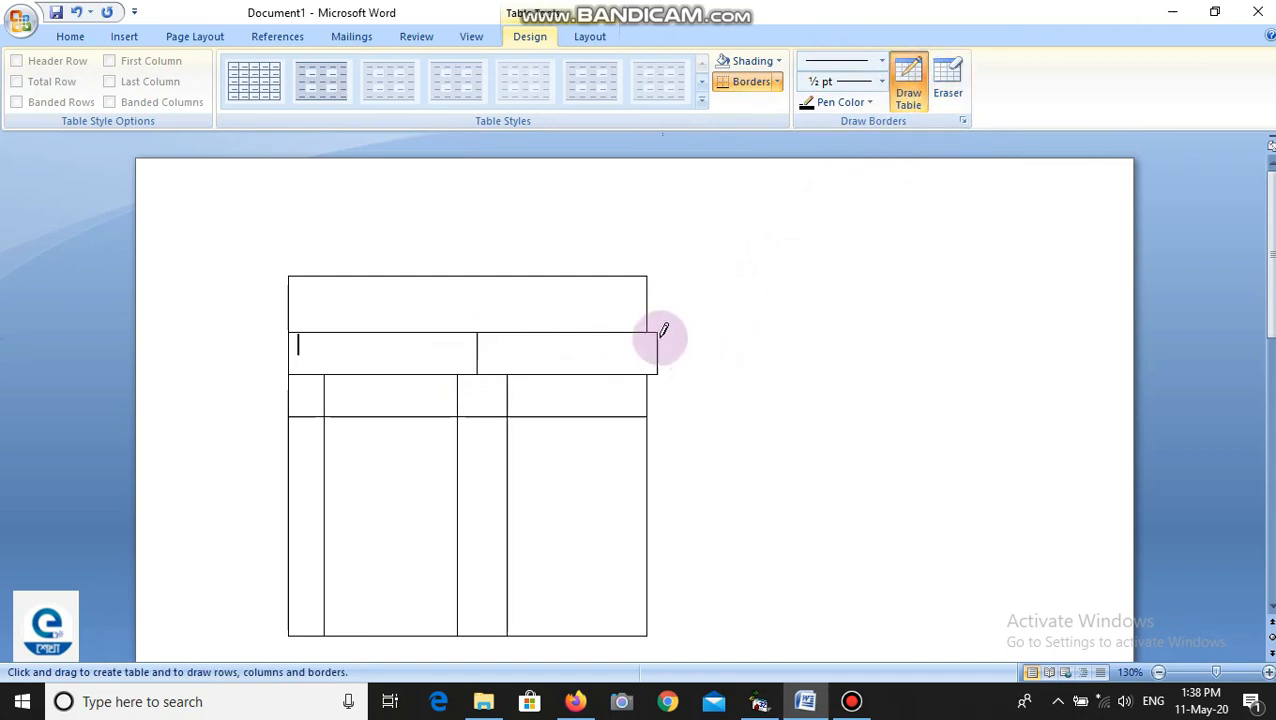
{"action": "left_click_drag", "start_coordinate": [649, 319], "coordinate": [653, 362]}
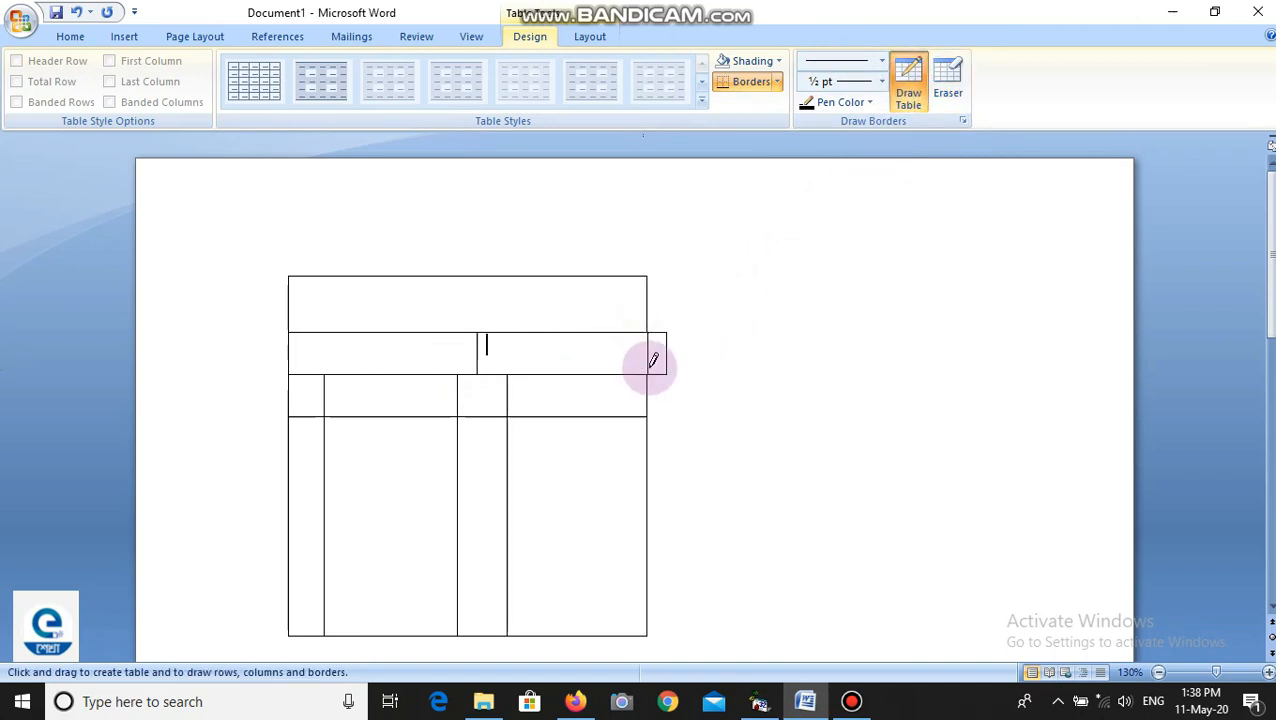
Step: Try to erase the borders of the small cell protruding past the table's edge in the second row
{"action": "left_click", "coordinate": [945, 92]}
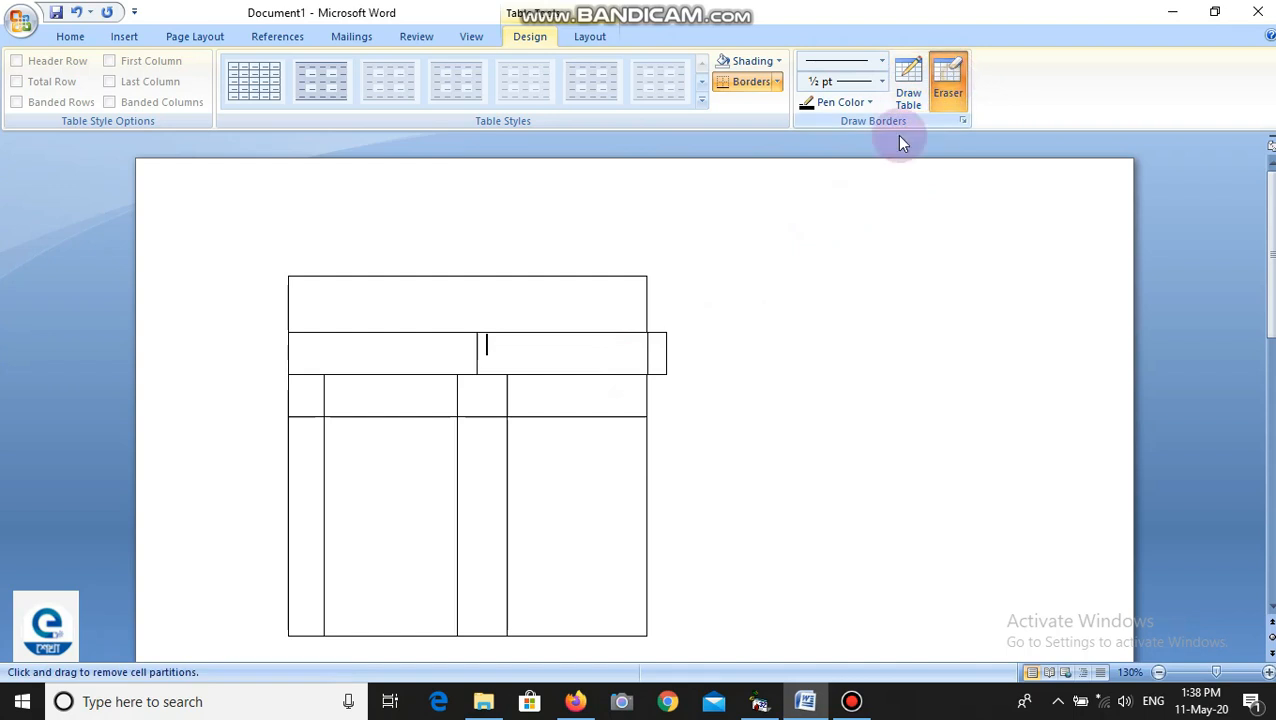
{"action": "left_click_drag", "start_coordinate": [706, 300], "coordinate": [660, 441]}
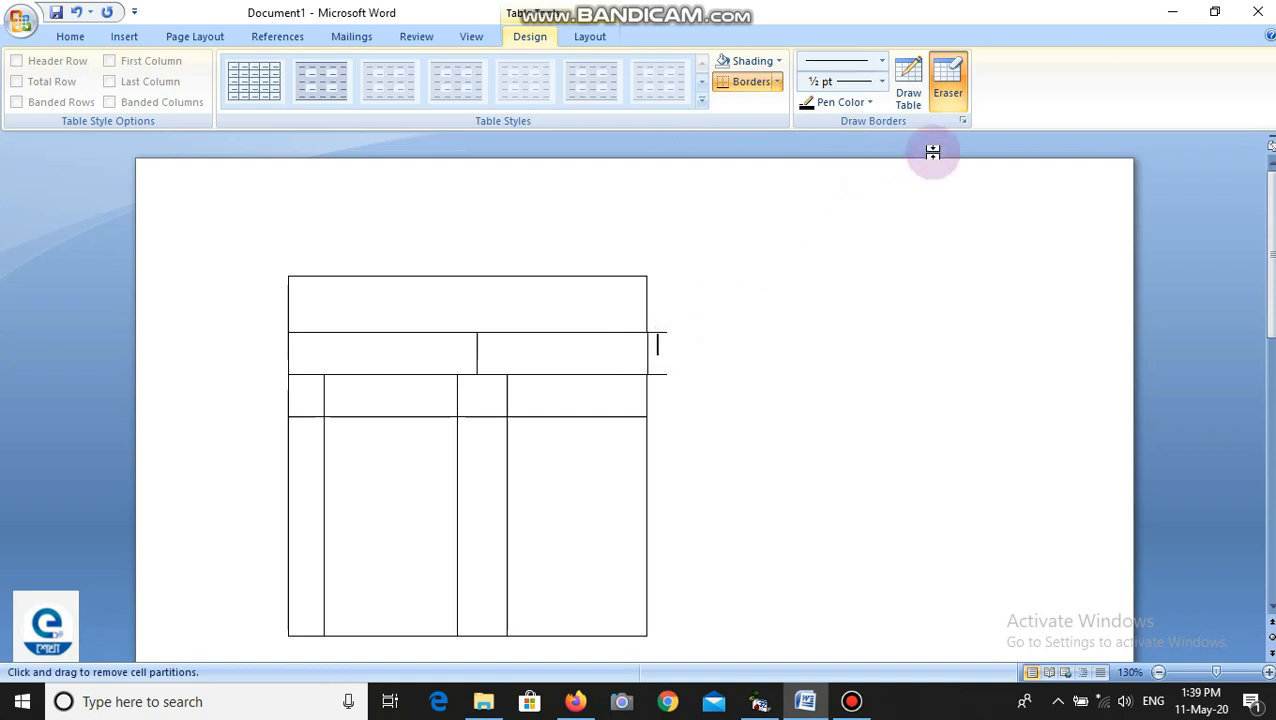
{"action": "left_click_drag", "start_coordinate": [712, 310], "coordinate": [650, 446]}
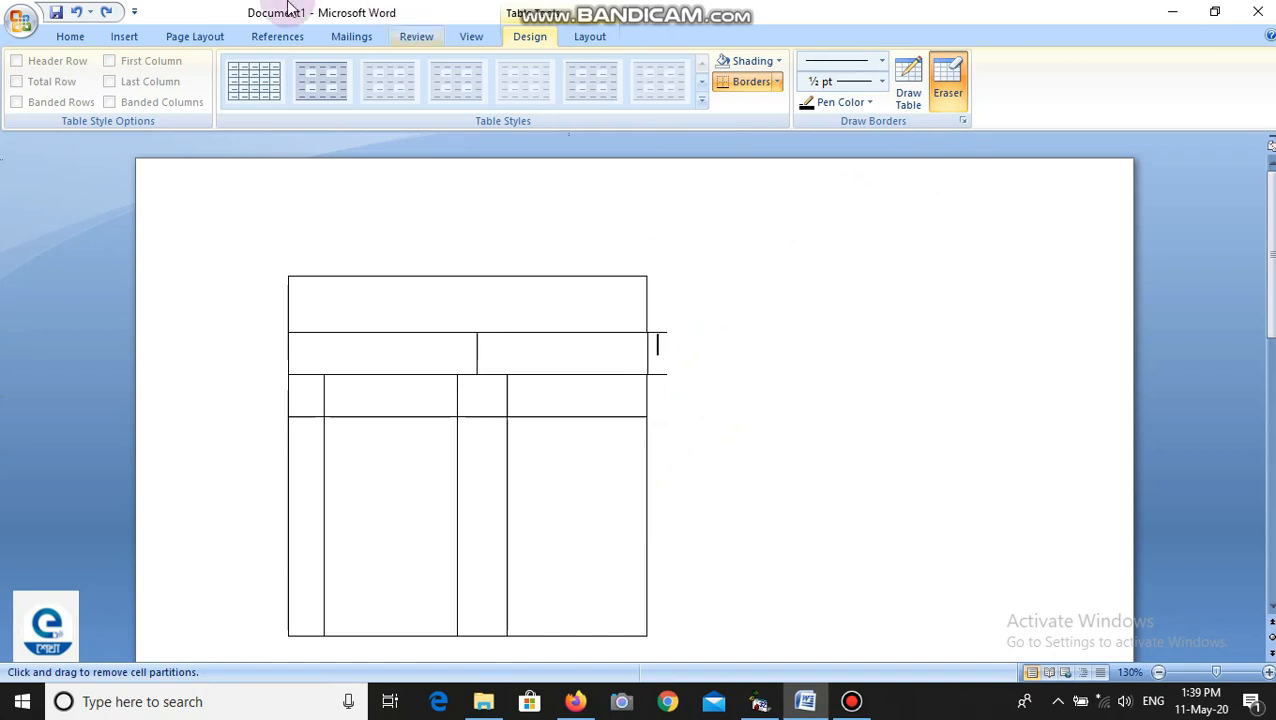
Step: Delete the entire hand-drawn table from the document
{"action": "left_click", "coordinate": [590, 36]}
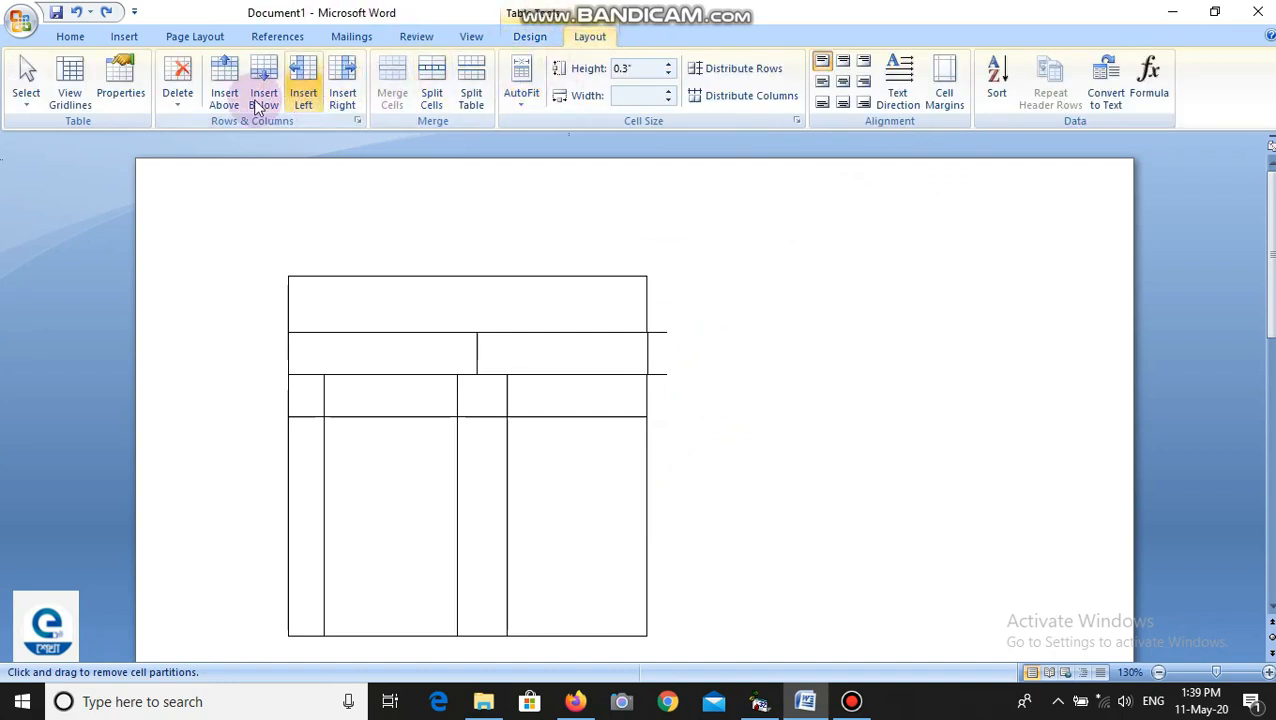
{"action": "left_click", "coordinate": [177, 100]}
{"action": "left_click", "coordinate": [220, 187]}
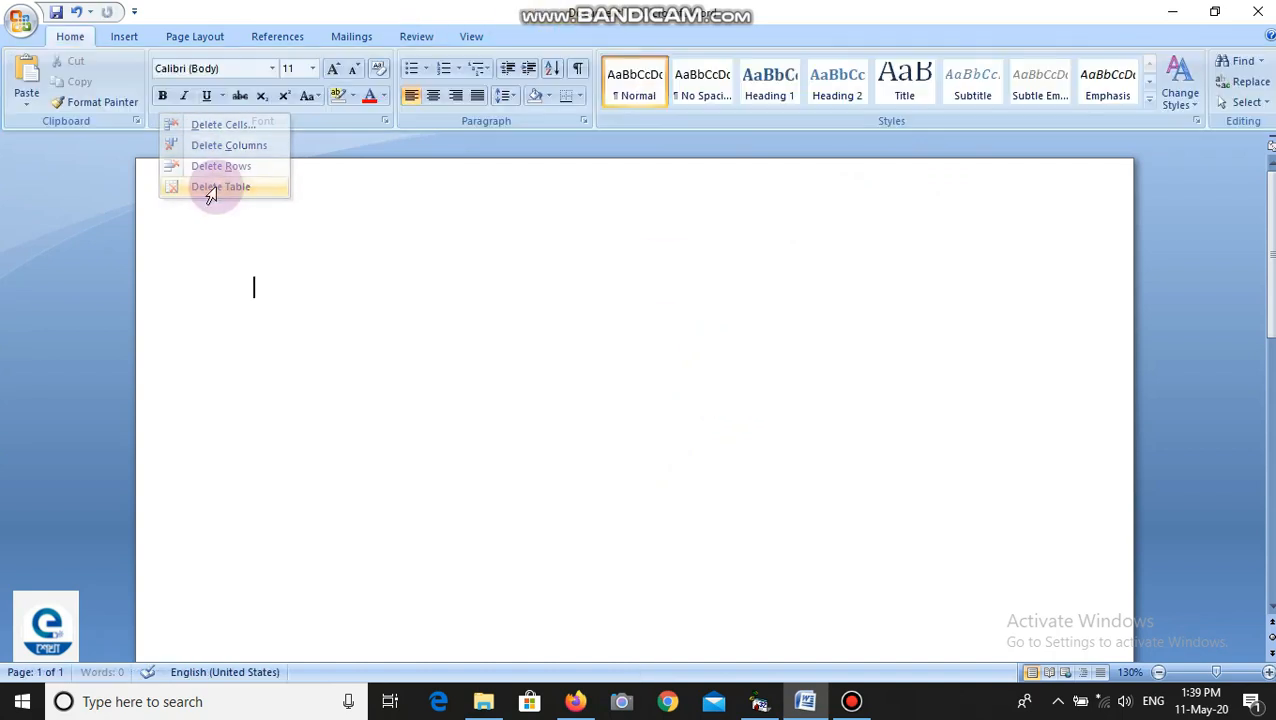
Step: Use Draw Table to draw a large, roughly square table outline from the start of the page's text area
{"action": "left_click", "coordinate": [122, 38]}
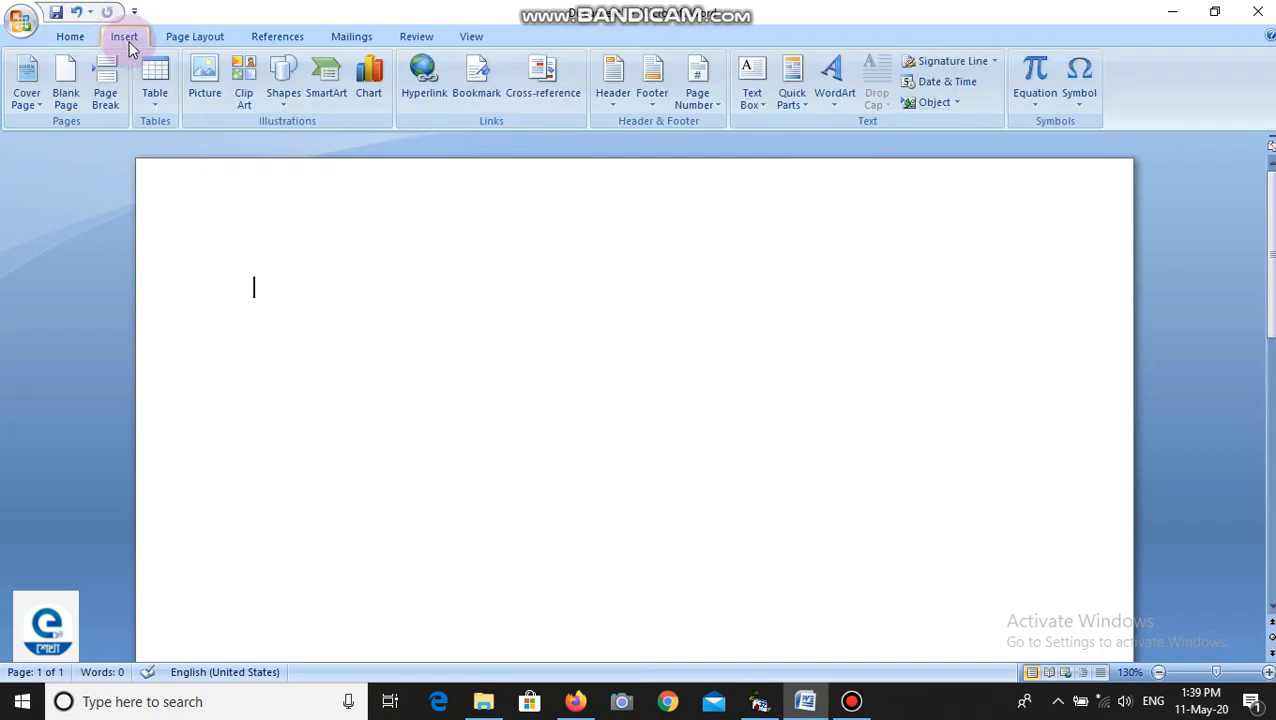
{"action": "left_click", "coordinate": [156, 100]}
{"action": "left_click", "coordinate": [195, 312]}
{"action": "left_click_drag", "start_coordinate": [199, 293], "coordinate": [337, 285]}
{"action": "scroll", "coordinate": [340, 293], "scroll_direction": "down", "scroll_amount": 1}
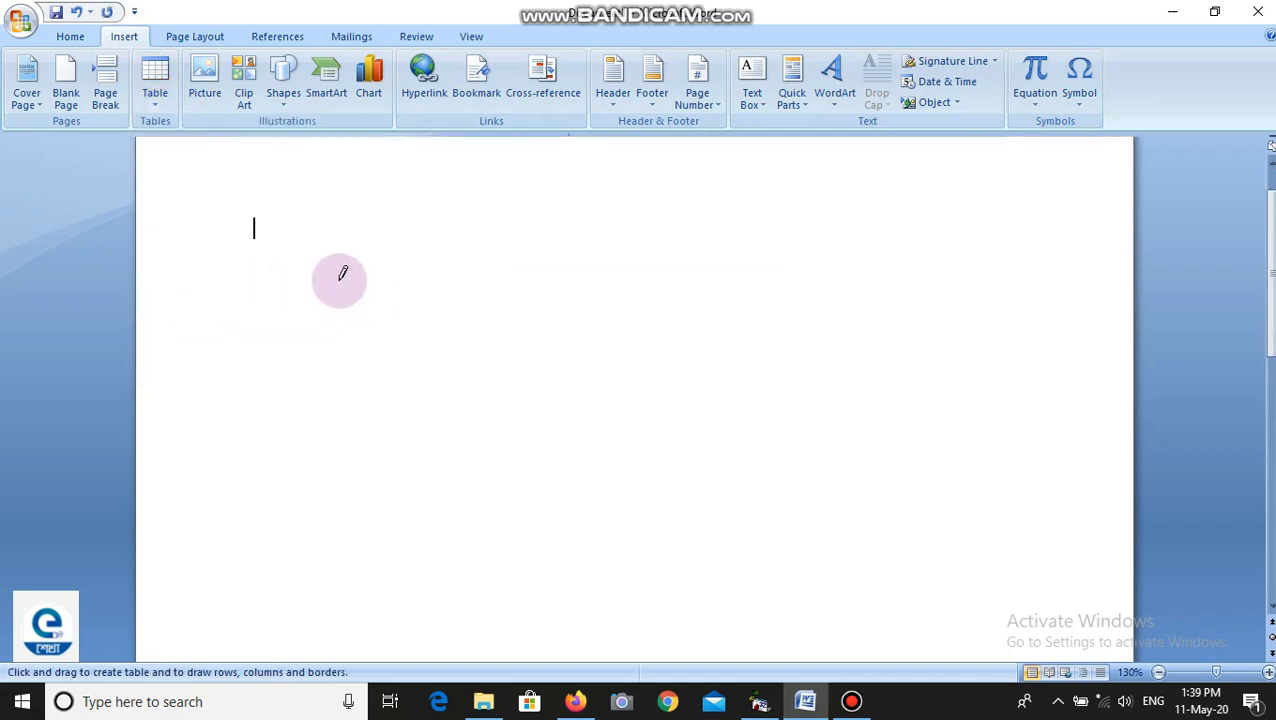
{"action": "mouse_move", "coordinate": [253, 216]}
{"action": "left_mouse_down"}
{"action": "mouse_move", "coordinate": [538, 418]}
{"action": "mouse_move", "coordinate": [689, 549]}
{"action": "mouse_move", "coordinate": [706, 654]}
{"action": "left_mouse_up"}
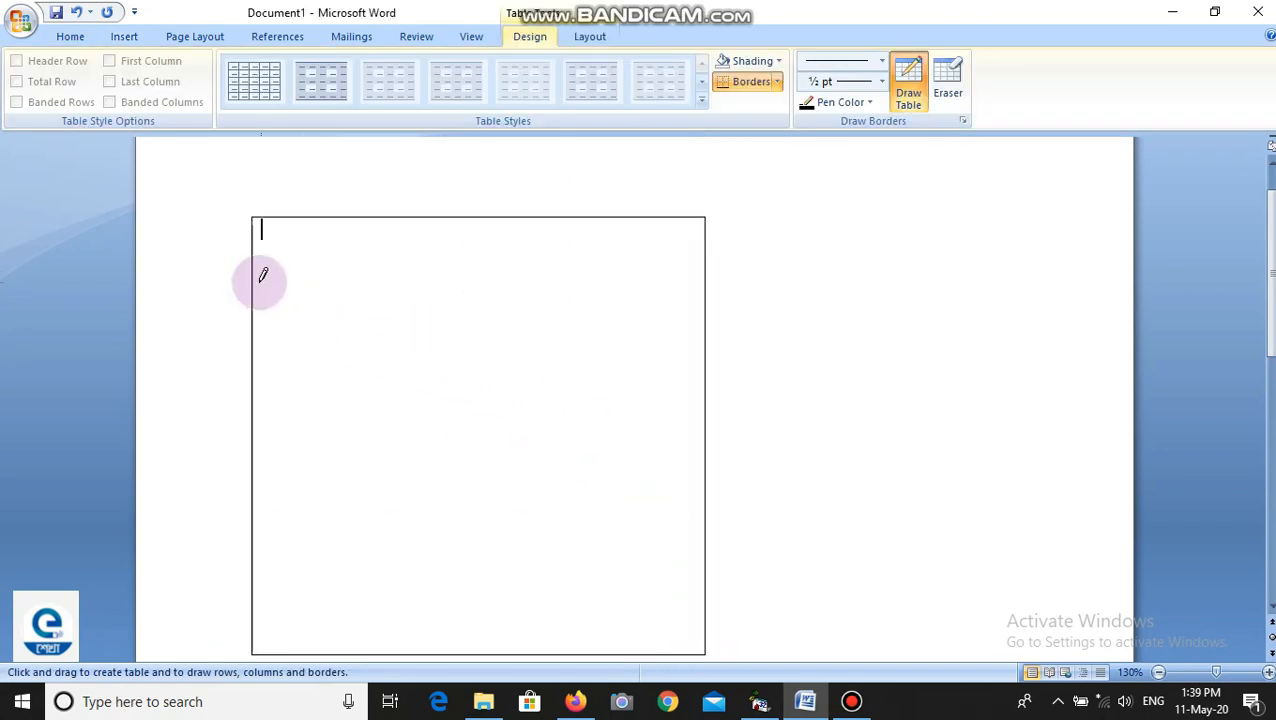
Step: Draw three full-width horizontal lines in the upper part of the outline, leaving one tall row beneath three short rows
{"action": "left_click_drag", "start_coordinate": [256, 283], "coordinate": [660, 284]}
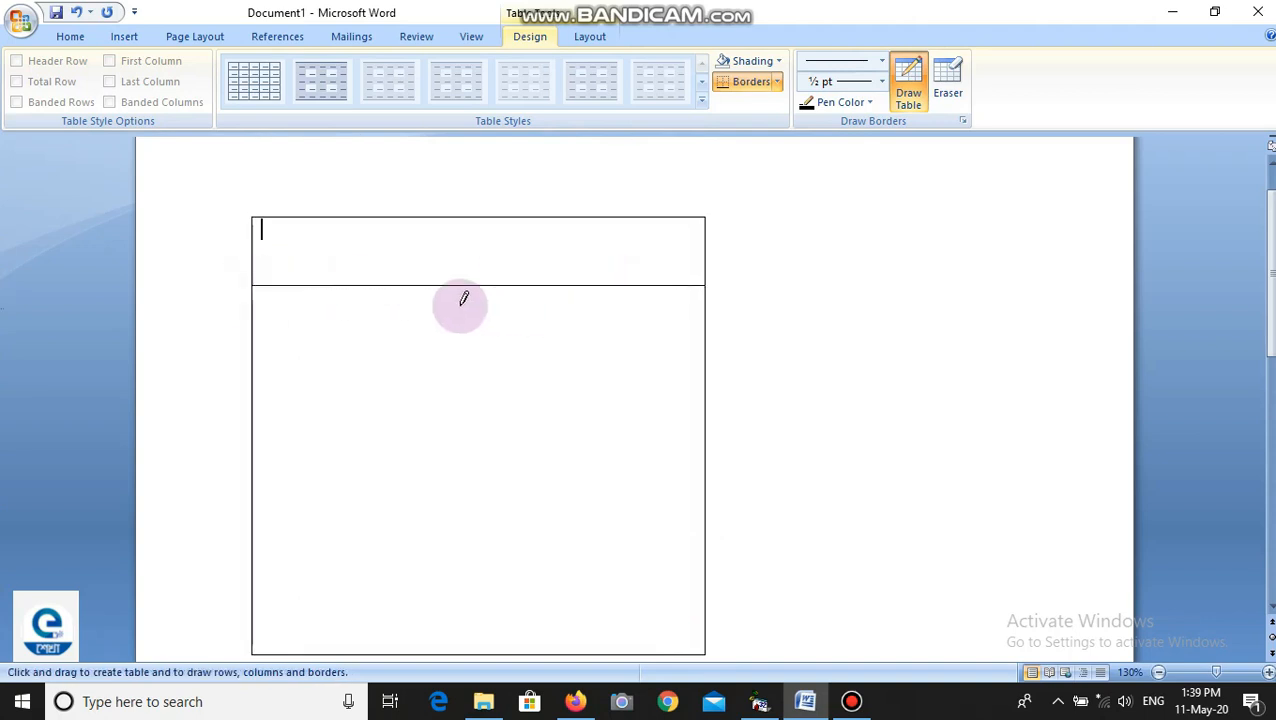
{"action": "mouse_move", "coordinate": [257, 320]}
{"action": "left_mouse_down"}
{"action": "mouse_move", "coordinate": [599, 336]}
{"action": "mouse_move", "coordinate": [638, 316]}
{"action": "mouse_move", "coordinate": [642, 326]}
{"action": "left_mouse_up"}
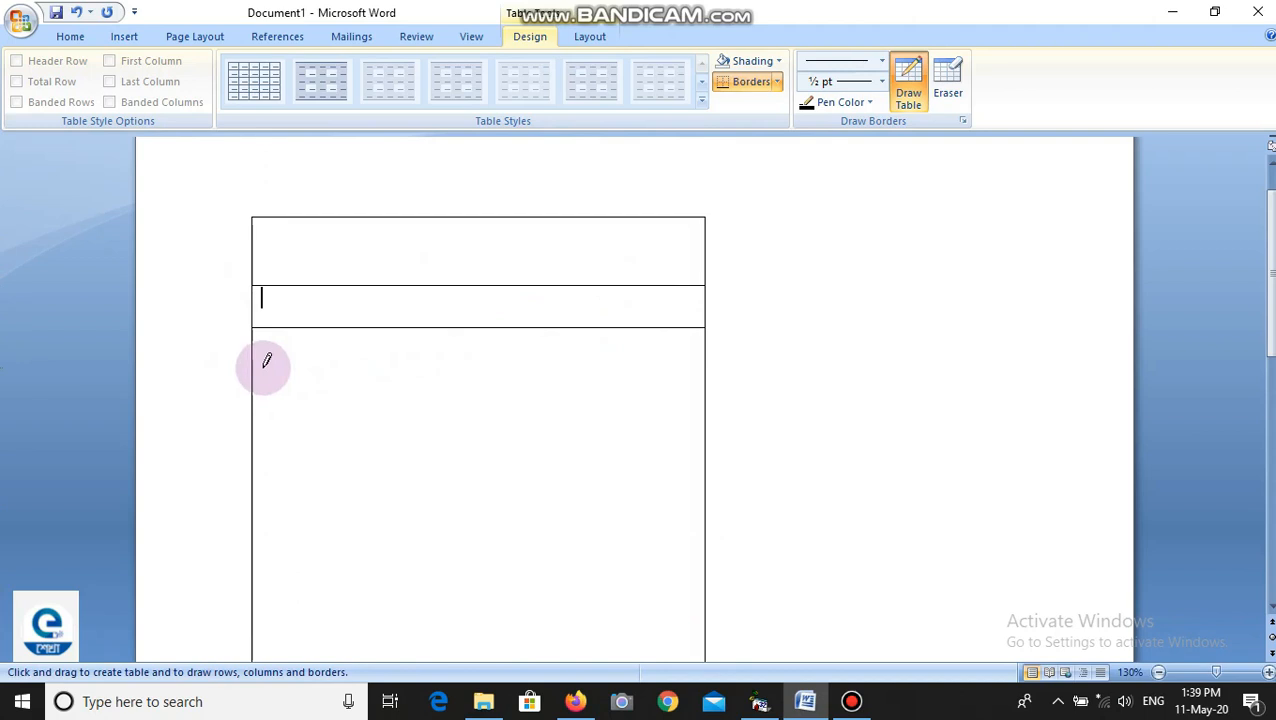
{"action": "left_click_drag", "start_coordinate": [257, 357], "coordinate": [527, 364]}
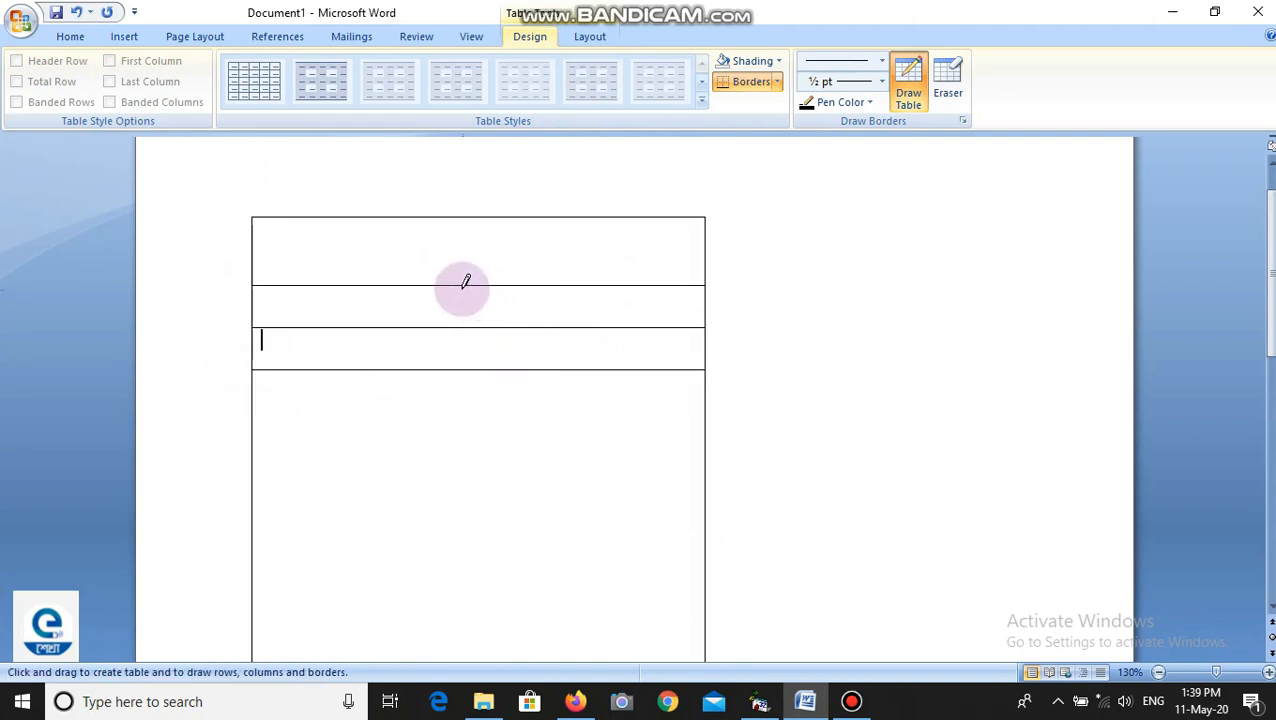
Step: Draw a vertical divider near the middle of the second row and three verticals splitting the two rows below into four columns, ending Draw Table
{"action": "mouse_move", "coordinate": [462, 285]}
{"action": "left_mouse_down"}
{"action": "mouse_move", "coordinate": [467, 313]}
{"action": "mouse_move", "coordinate": [462, 278]}
{"action": "left_mouse_up"}
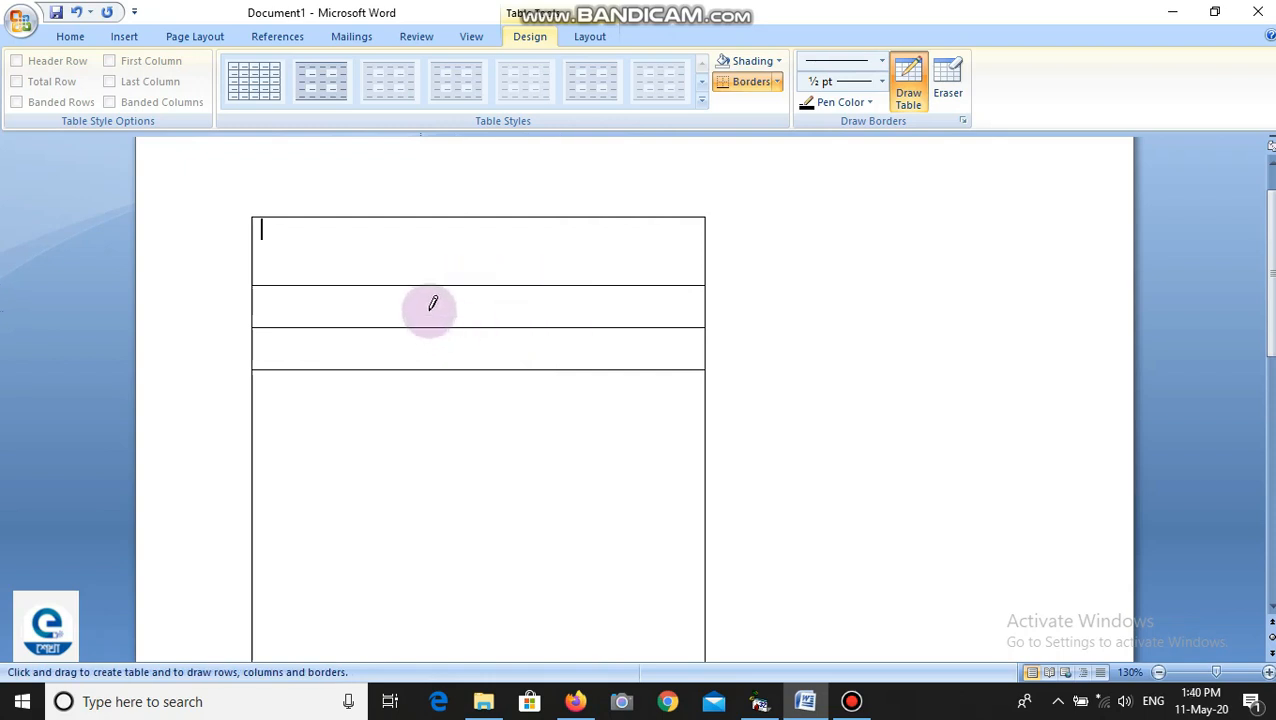
{"action": "left_click_drag", "start_coordinate": [460, 283], "coordinate": [458, 325]}
{"action": "left_click_drag", "start_coordinate": [299, 322], "coordinate": [295, 430]}
{"action": "left_click_drag", "start_coordinate": [436, 326], "coordinate": [434, 400]}
{"action": "left_click_drag", "start_coordinate": [503, 330], "coordinate": [503, 425]}
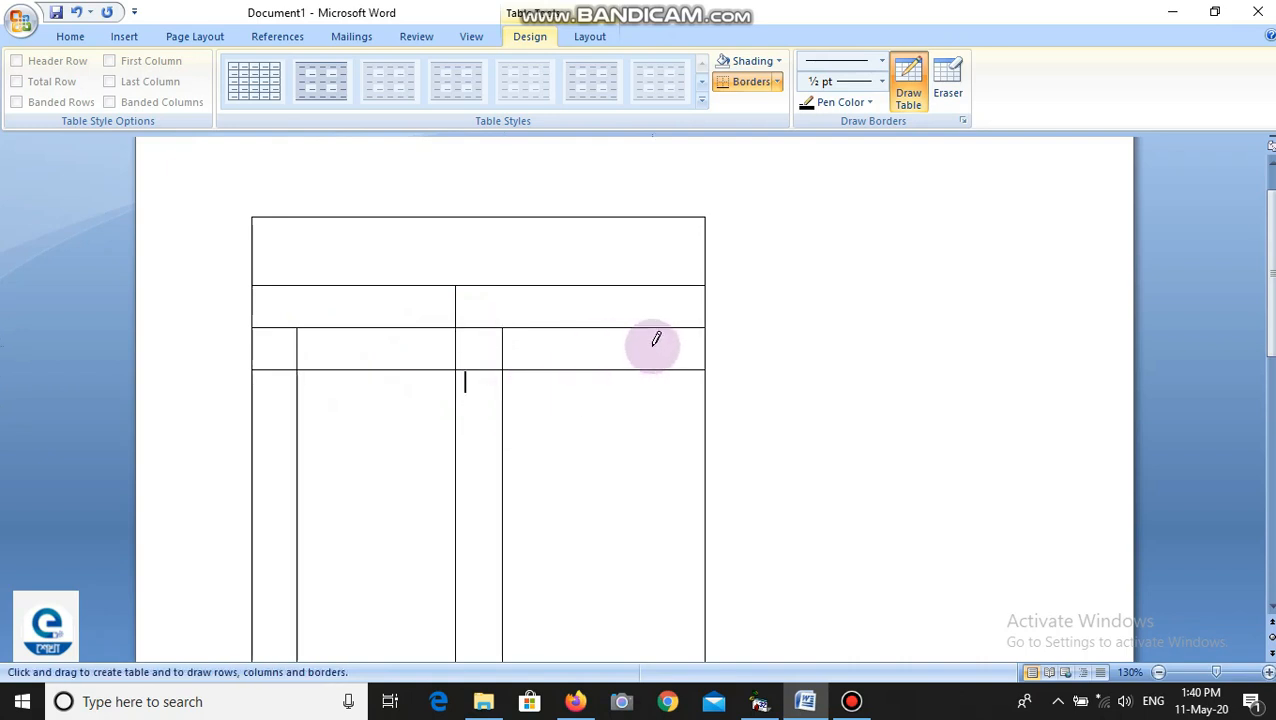
{"action": "key", "text": "Escape"}
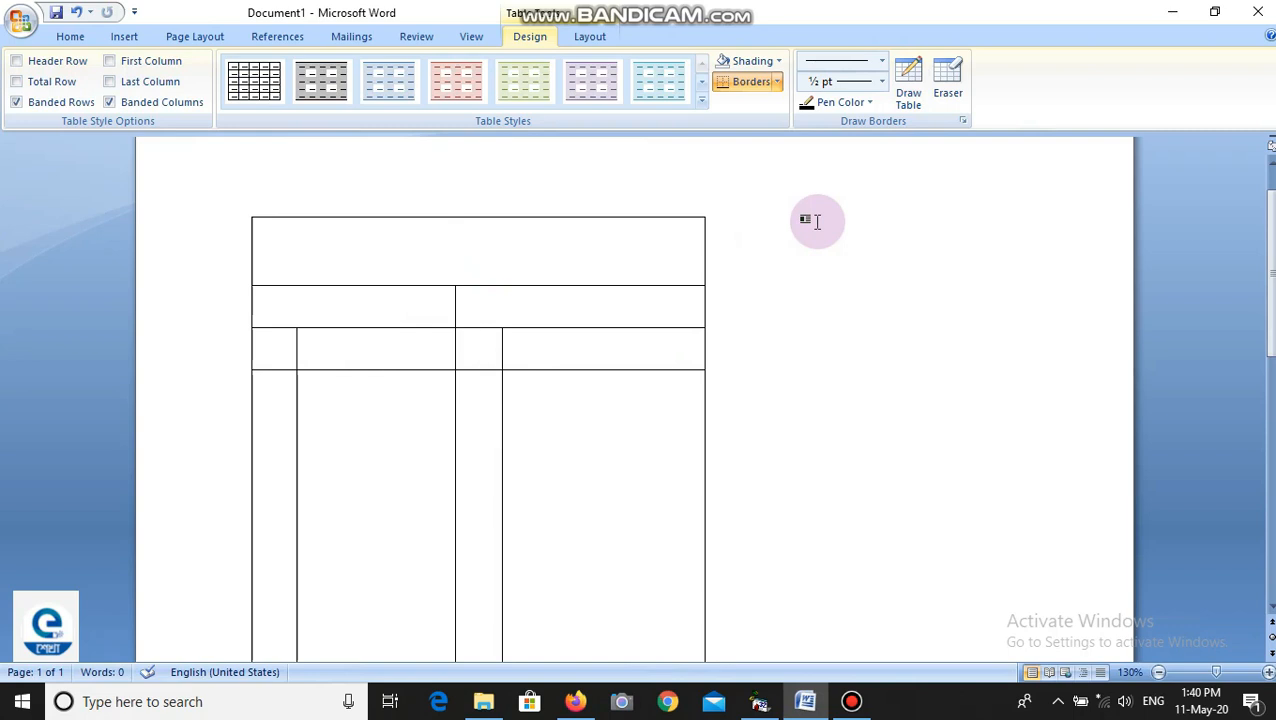
Step: Enter the company name M/S DAS & SONS in the first row, with its street and its town on separate lines below
{"action": "type", "text": "M/S DAS"}
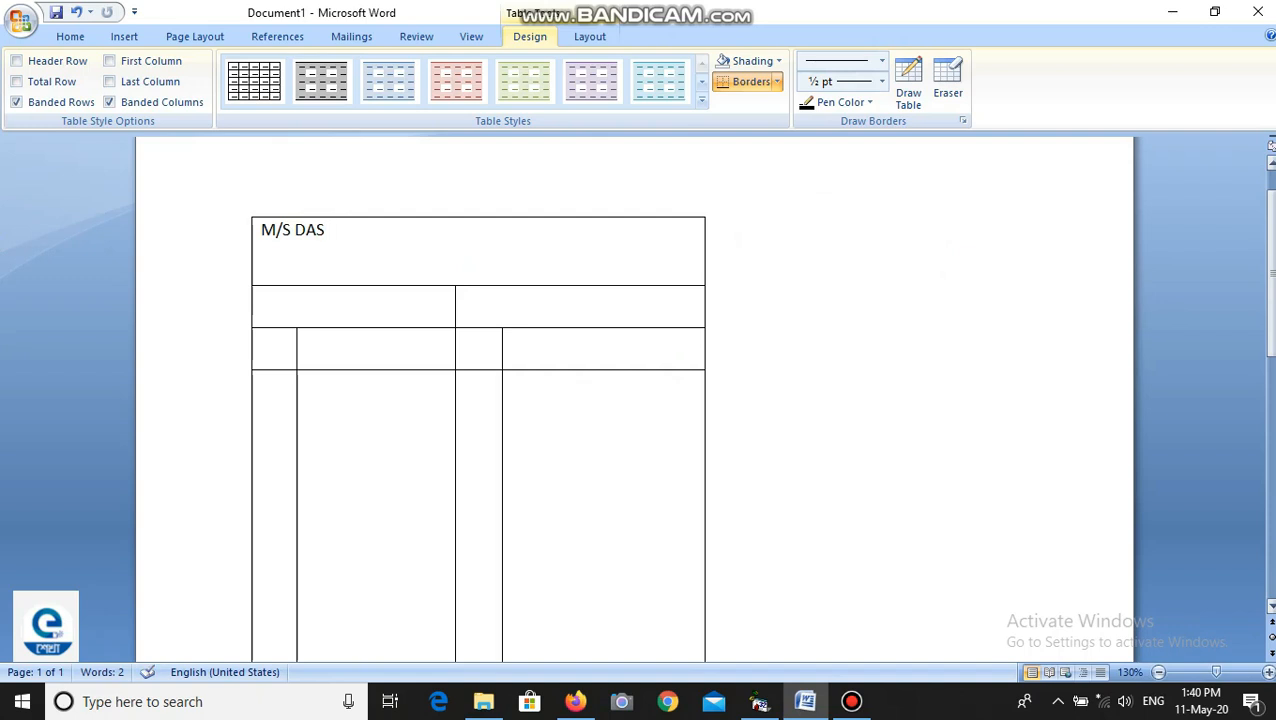
{"action": "type", "text": " & SONS"}
{"action": "key", "text": "Return"}
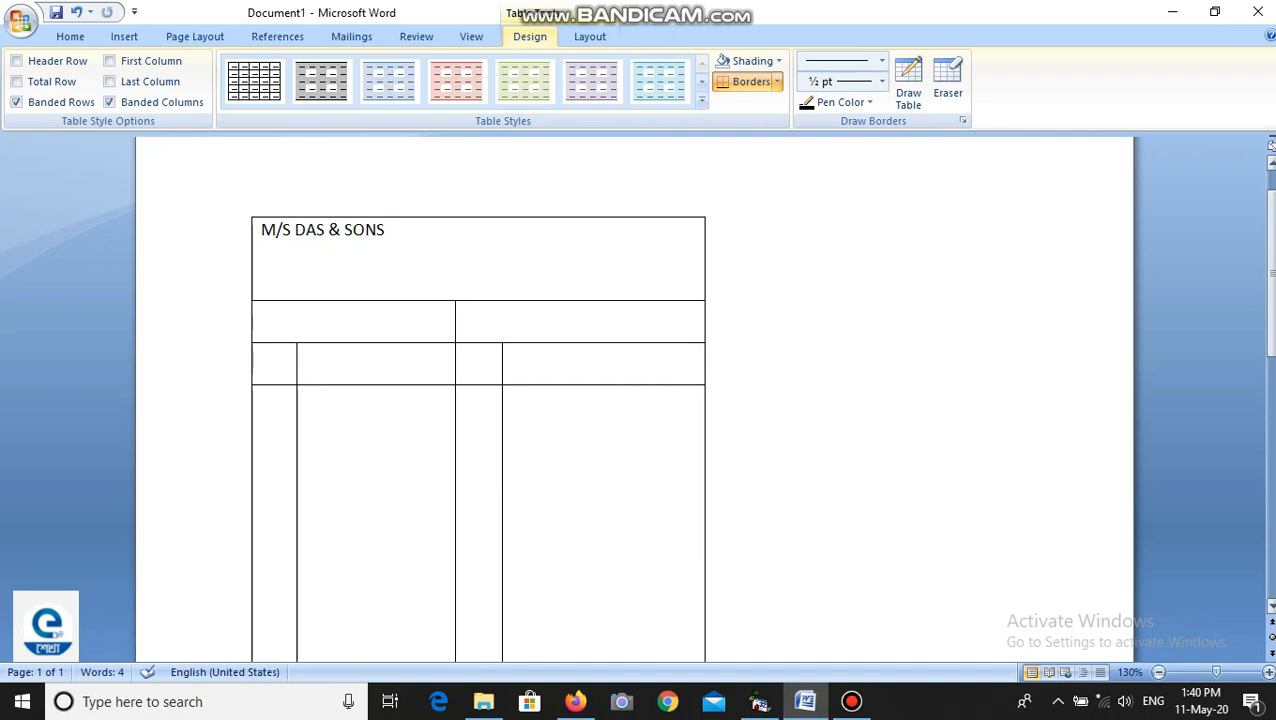
{"action": "type", "text": "D"}
{"action": "type", "text": " B C FR"}
{"action": "type", "text": "ROAD"}
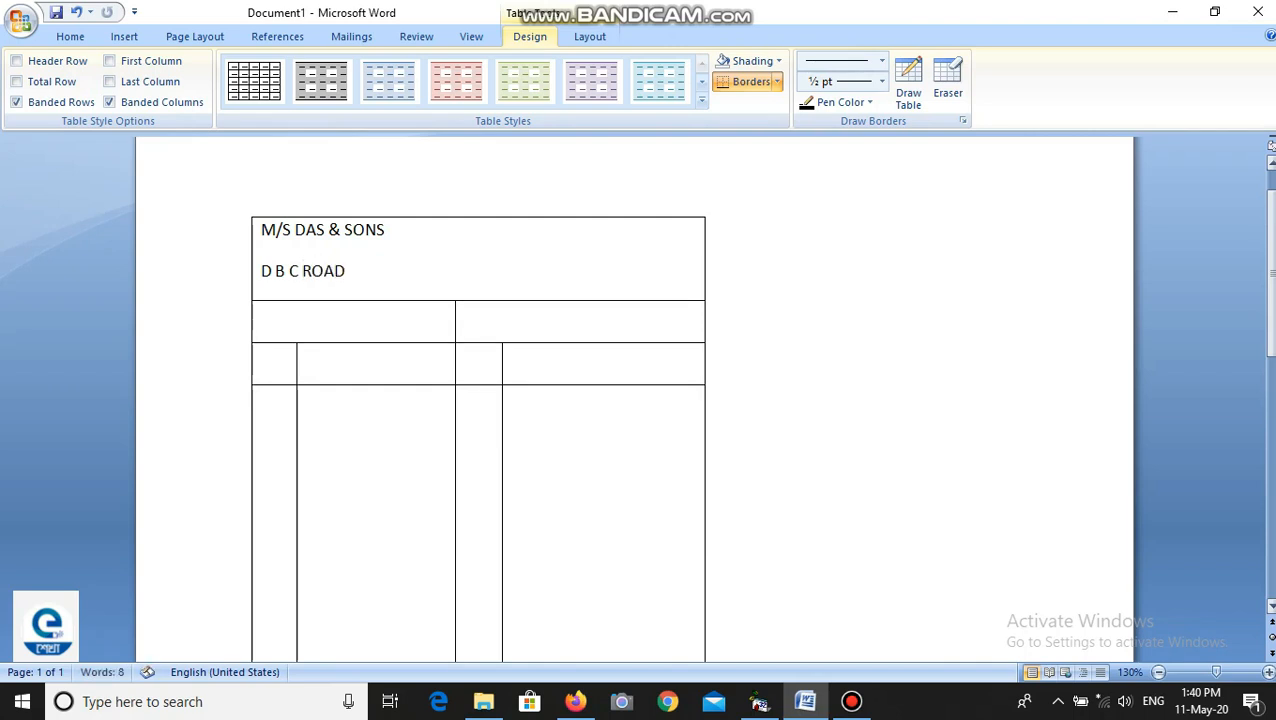
{"action": "key", "text": "Return"}
{"action": "type", "text": "JALPAIU"}
{"action": "key", "text": "BackSpace"}
{"action": "key", "text": "BackSpace"}
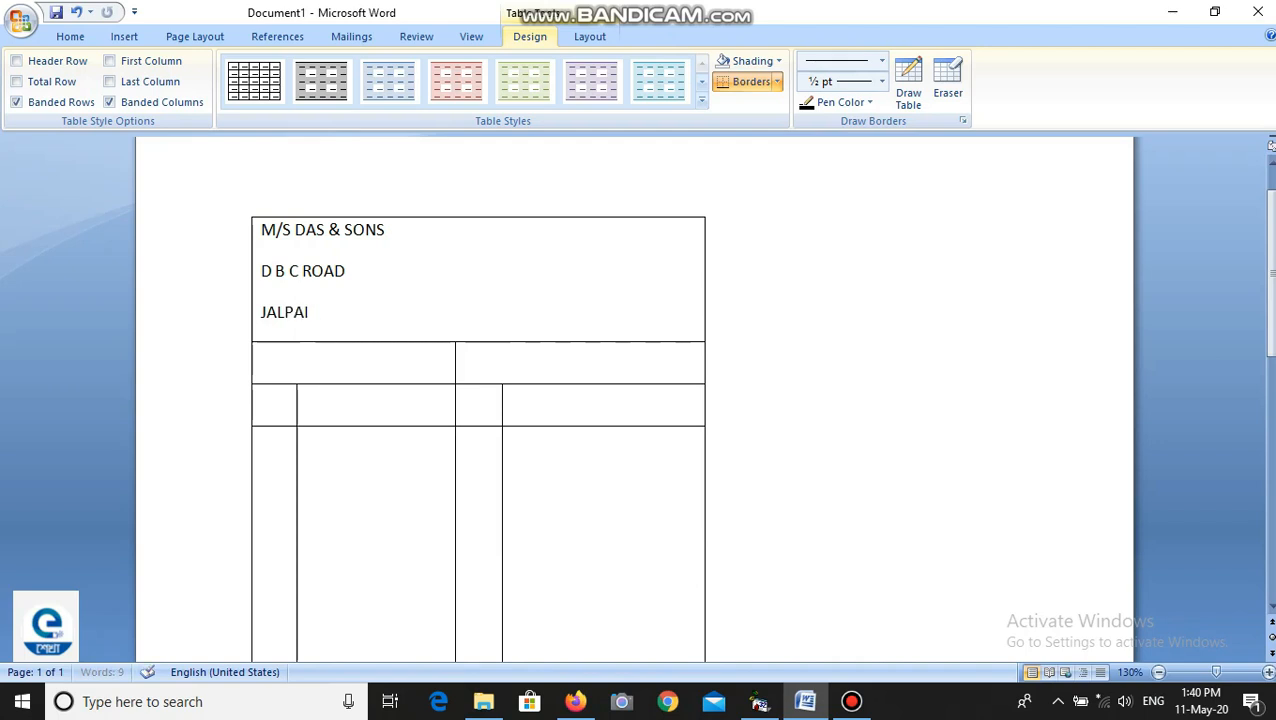
{"action": "type", "text": "IGURI"}
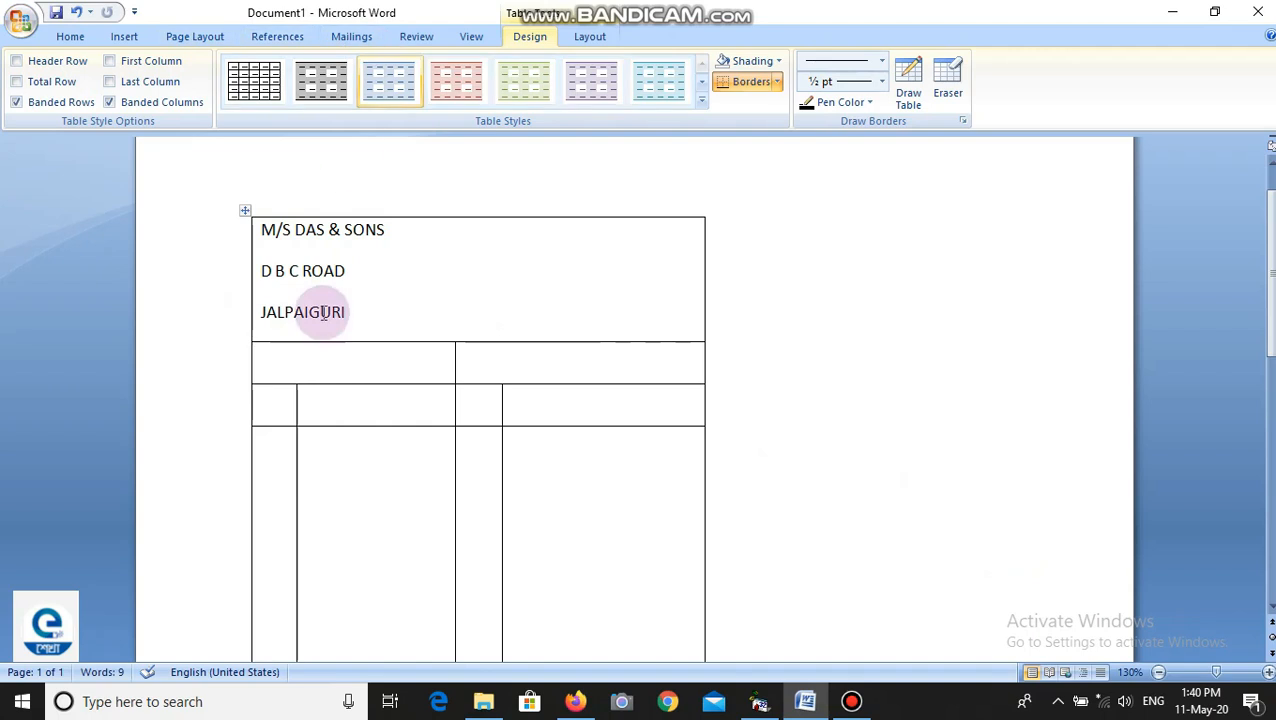
Step: Center the three company heading lines and remove the space after their paragraphs
{"action": "left_click_drag", "start_coordinate": [358, 312], "coordinate": [248, 213]}
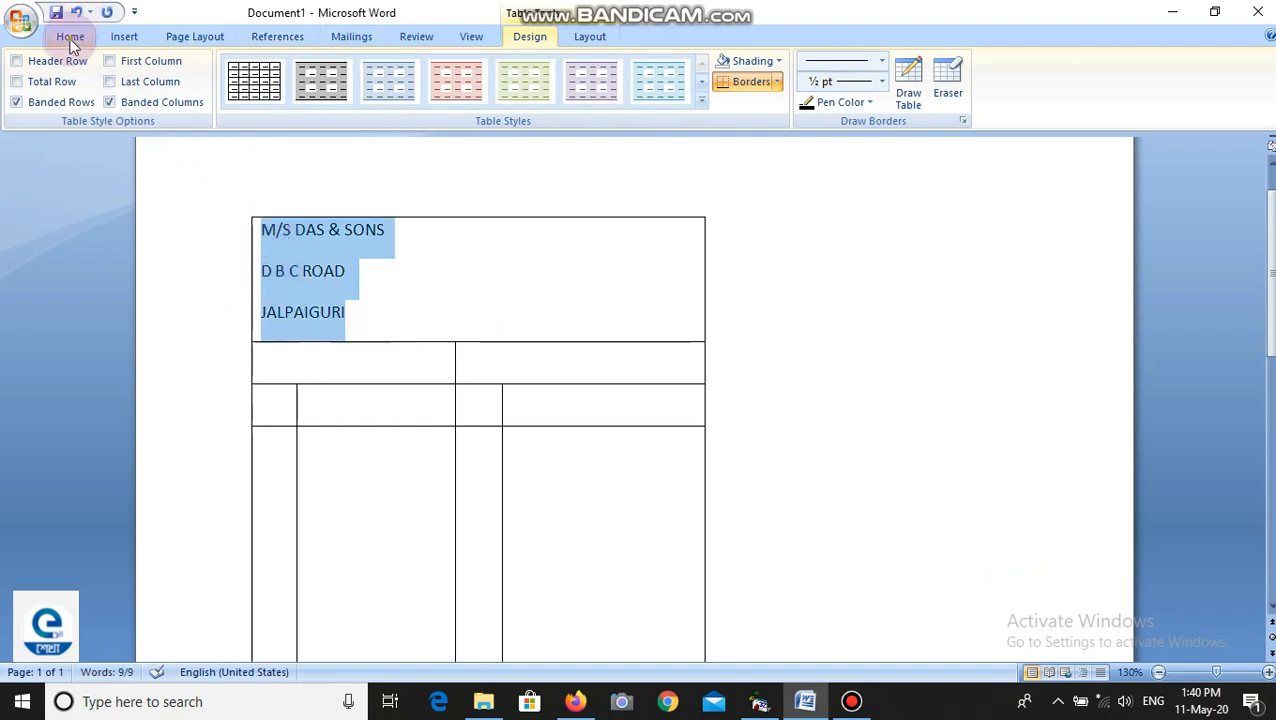
{"action": "left_click", "coordinate": [68, 38]}
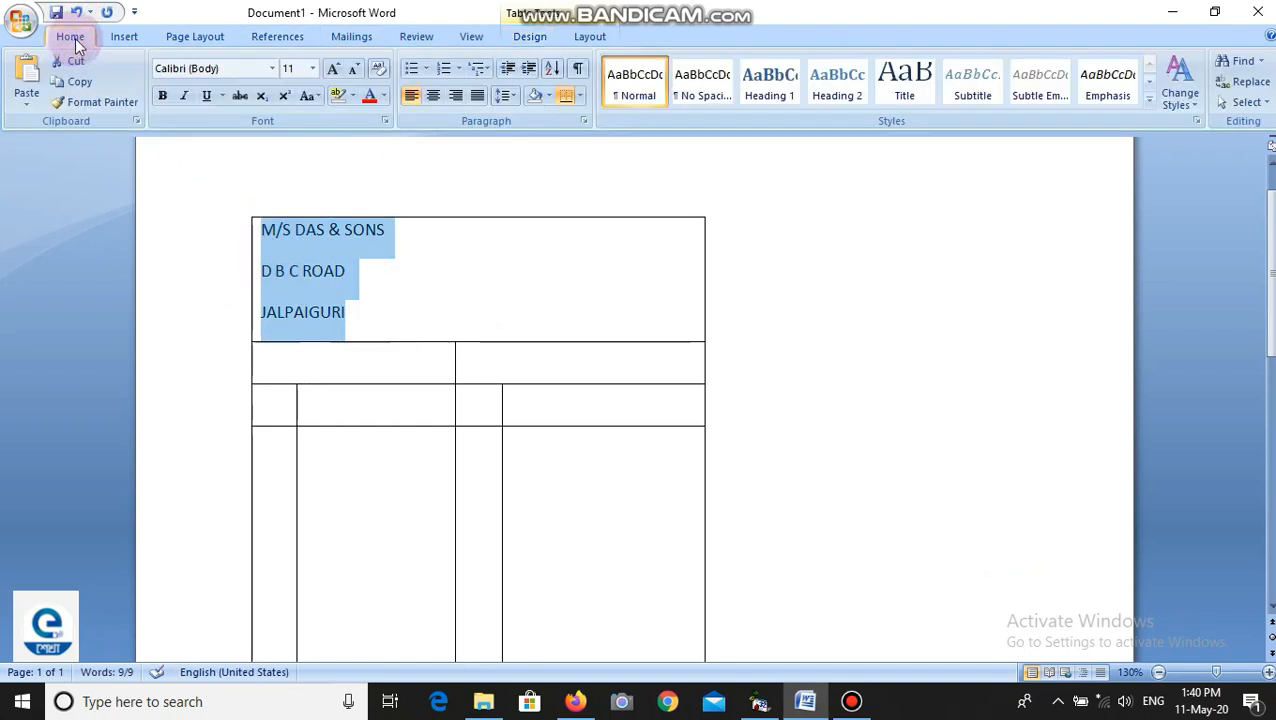
{"action": "left_click", "coordinate": [435, 95]}
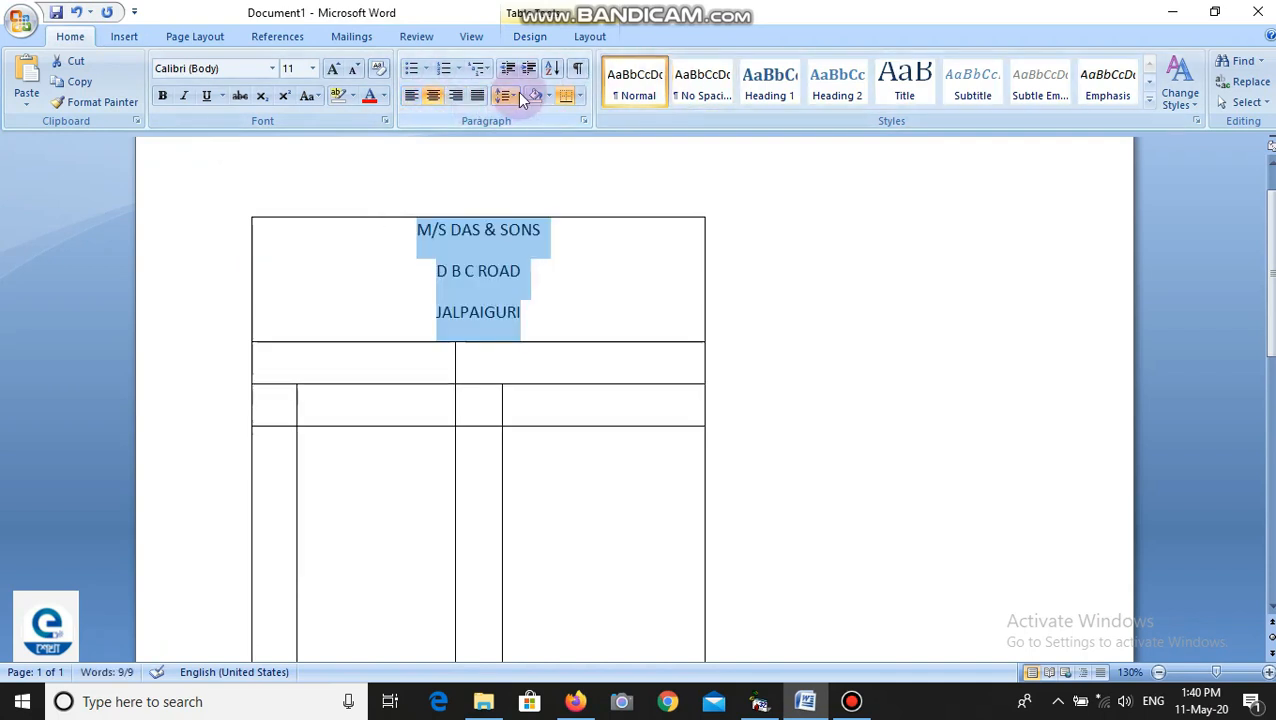
{"action": "left_click", "coordinate": [508, 96]}
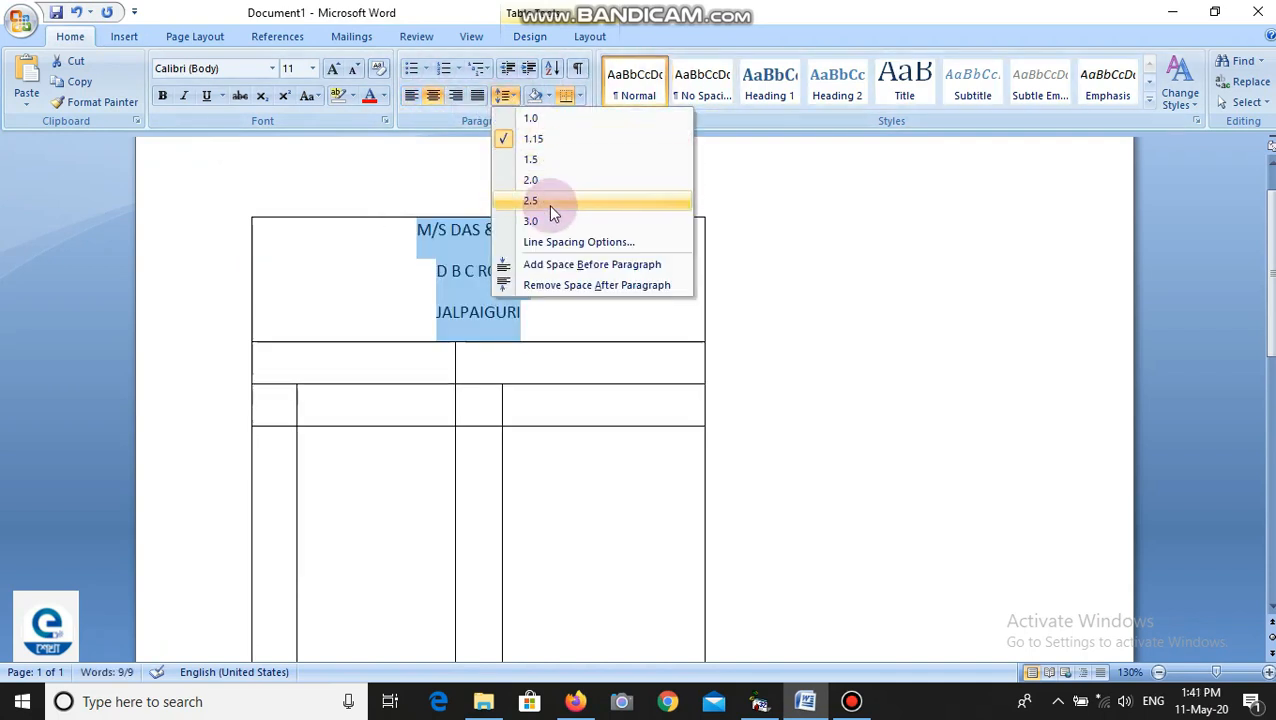
{"action": "left_click", "coordinate": [551, 284]}
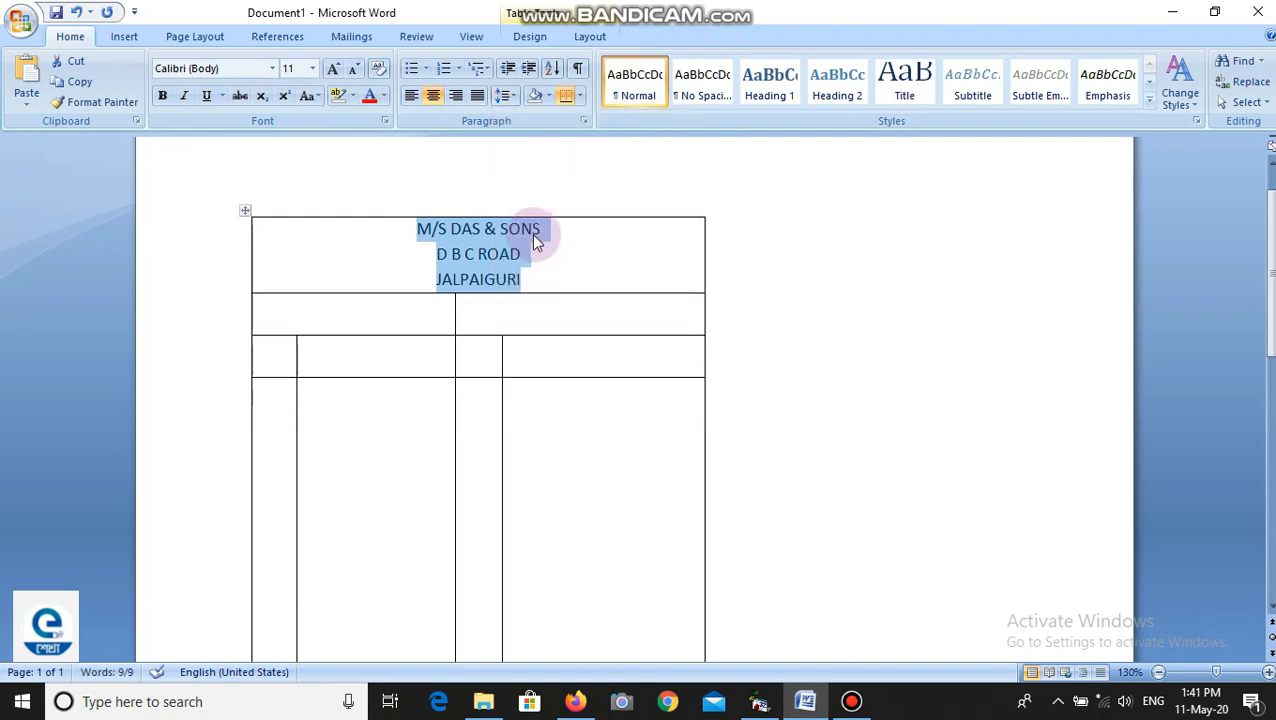
Step: Enter "BILL NO: 001" in the first cell of the second row
{"action": "left_click", "coordinate": [348, 313]}
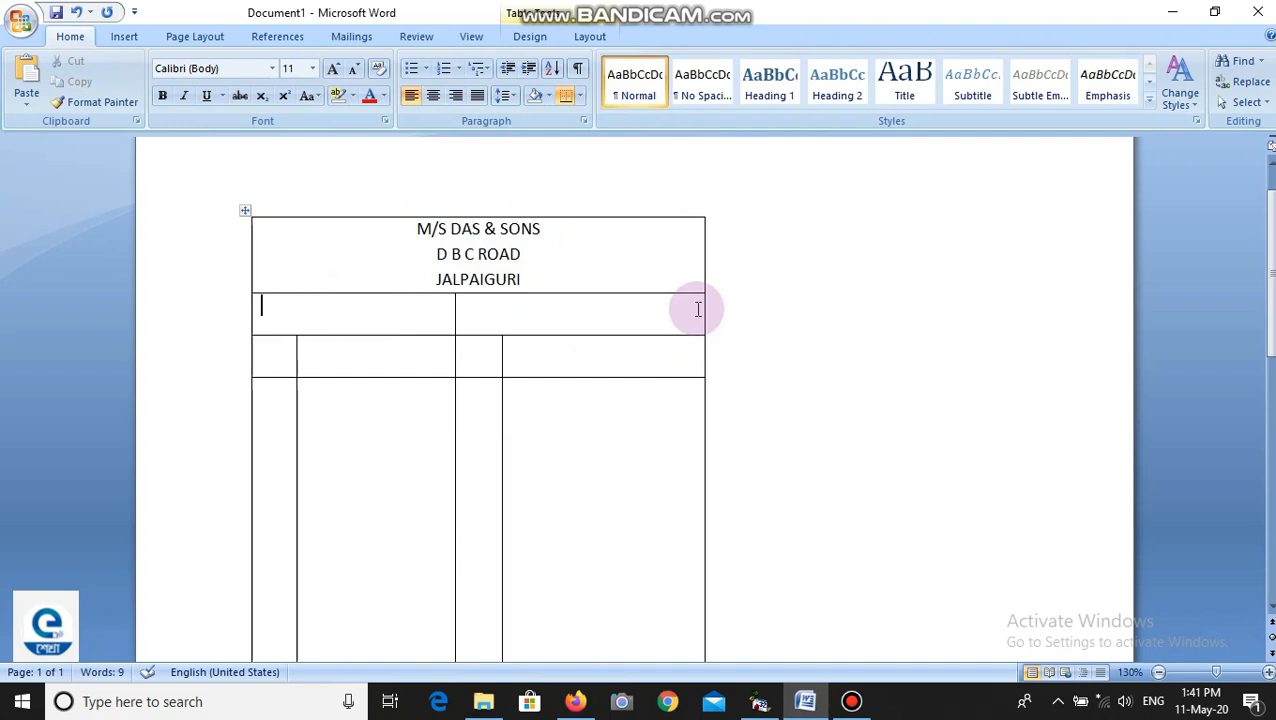
{"action": "type", "text": "BILL"}
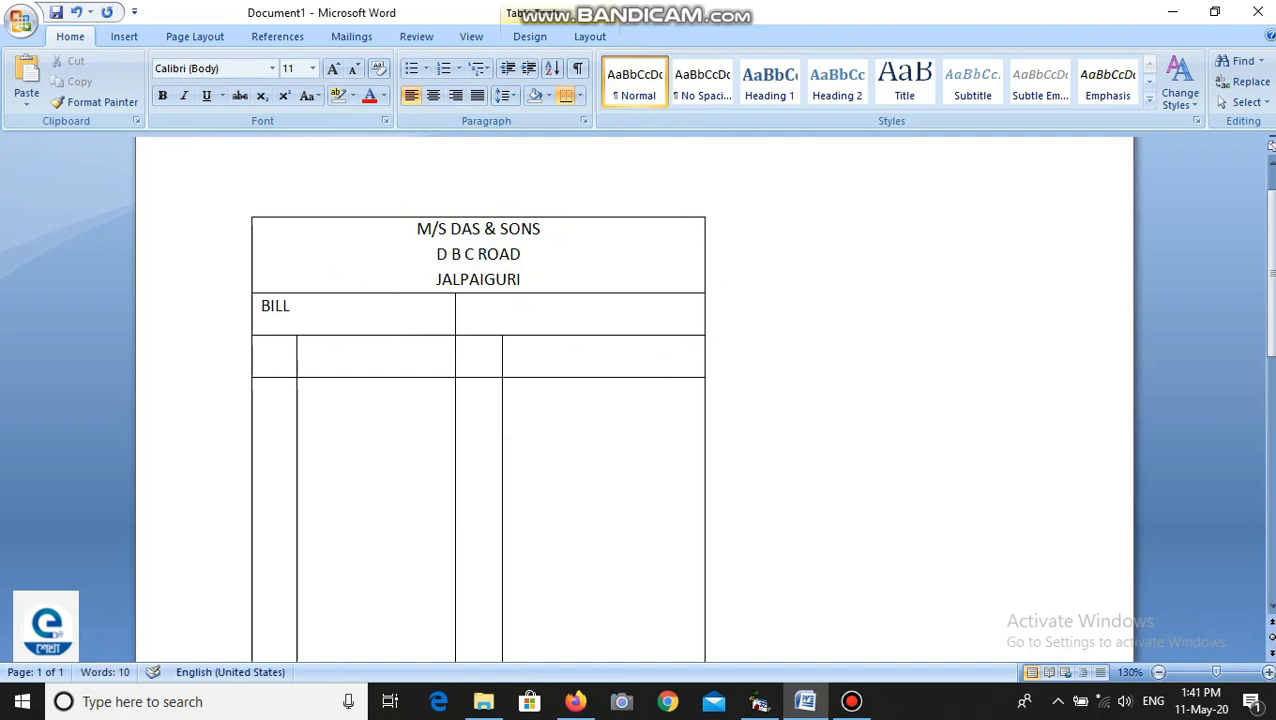
{"action": "type", "text": " NO:"}
{"action": "type", "text": "_____"}
{"action": "key", "text": "BackSpace"}
{"action": "key", "text": "BackSpace"}
{"action": "key", "text": "BackSpace"}
{"action": "key", "text": "BackSpace"}
{"action": "key", "text": "BackSpace"}
{"action": "type", "text": "001"}
{"action": "key", "text": "Left"}
{"action": "key", "text": "Left"}
{"action": "key", "text": "Left"}
Step: Enter "Date: 11/05/2020" in the second cell of the bill number row
{"action": "left_click", "coordinate": [494, 325]}
{"action": "type", "text": "d"}
{"action": "key", "text": "BackSpace"}
{"action": "type", "text": "Date:"}
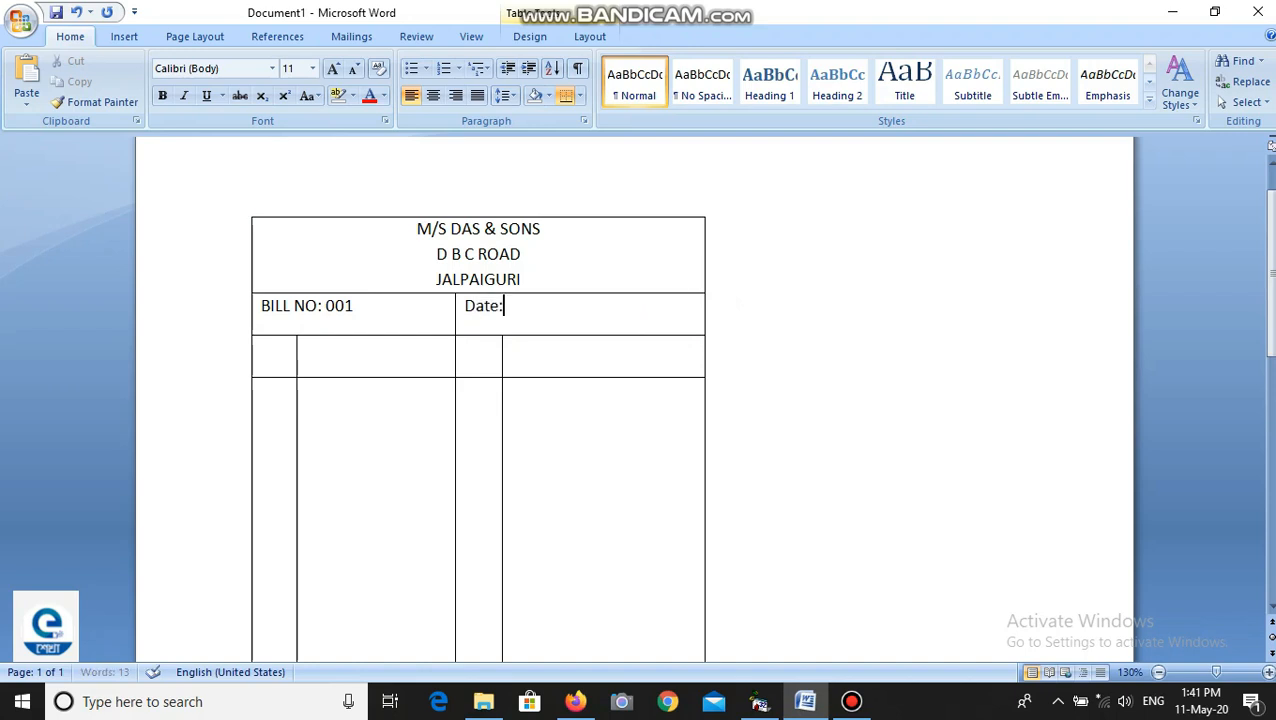
{"action": "type", "text": " 11/05/202"}
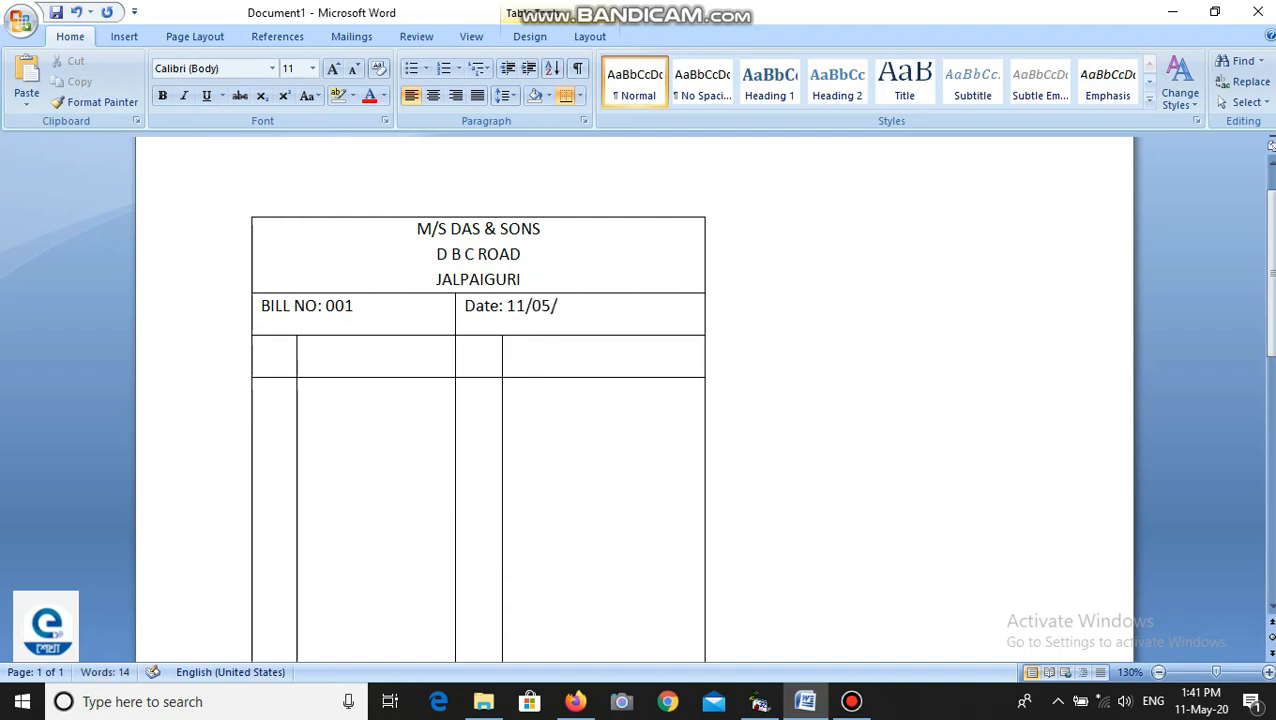
{"action": "type", "text": "0"}
Step: Enter the headings "Sl" and "Item" in the first two cells of the third row
{"action": "left_click", "coordinate": [272, 356]}
{"action": "type", "text": "s"}
{"action": "key", "text": "Tab"}
{"action": "type", "text": "item"}
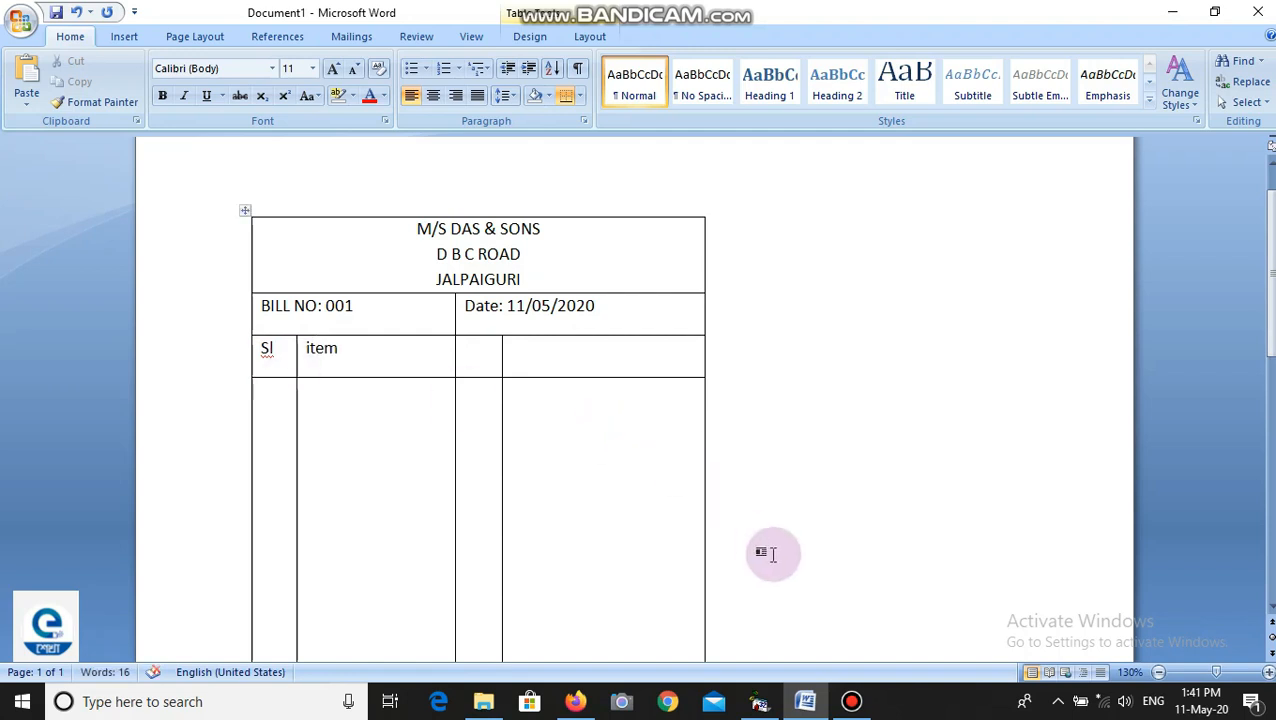
{"action": "key", "text": "Left"}
{"action": "key", "text": "Left"}
{"action": "key", "text": "Left"}
{"action": "key", "text": "BackSpace"}
{"action": "type", "text": "I"}
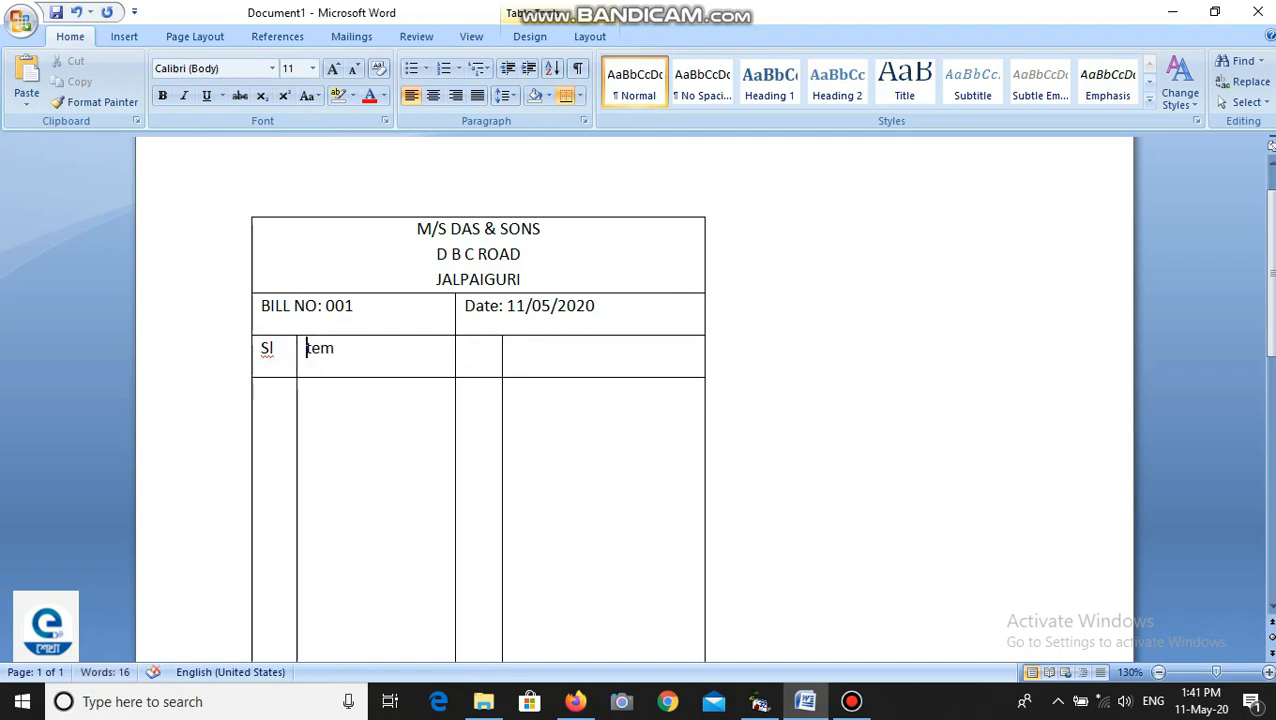
Step: Enter the heading "Qtr" in the third cell of the heading row and move on to the last cell
{"action": "left_click", "coordinate": [474, 350]}
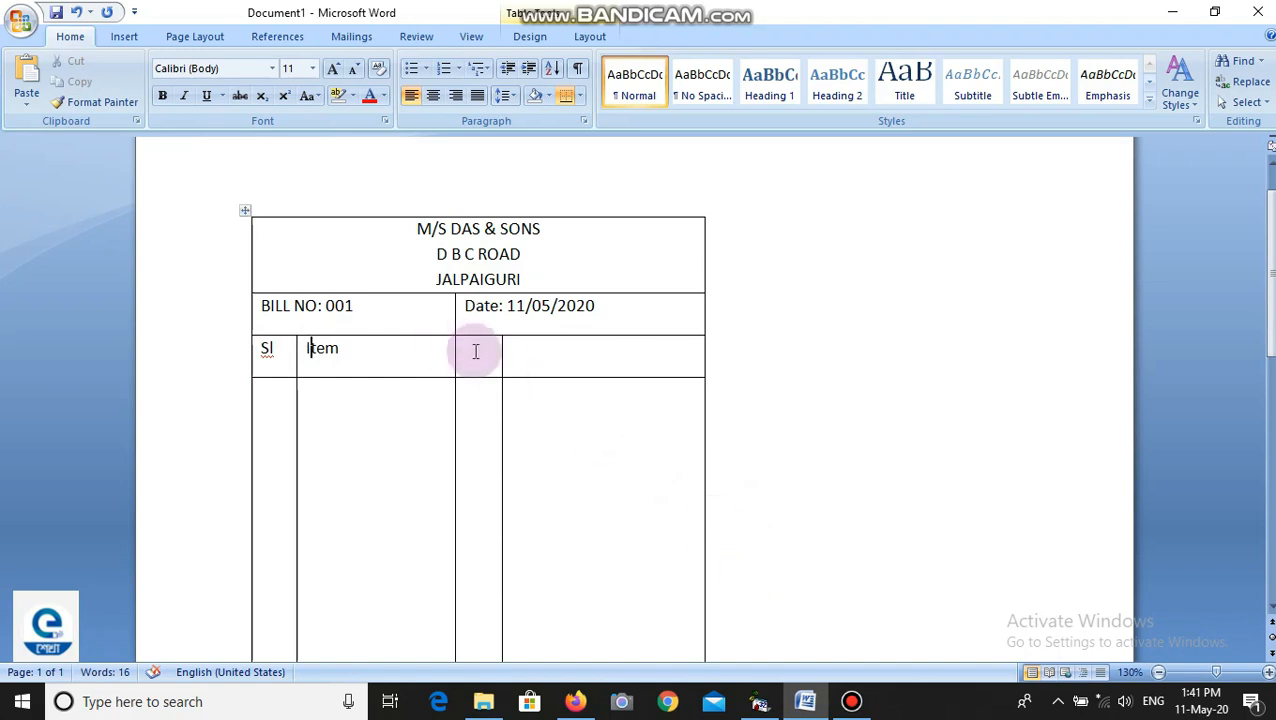
{"action": "type", "text": "Qr"}
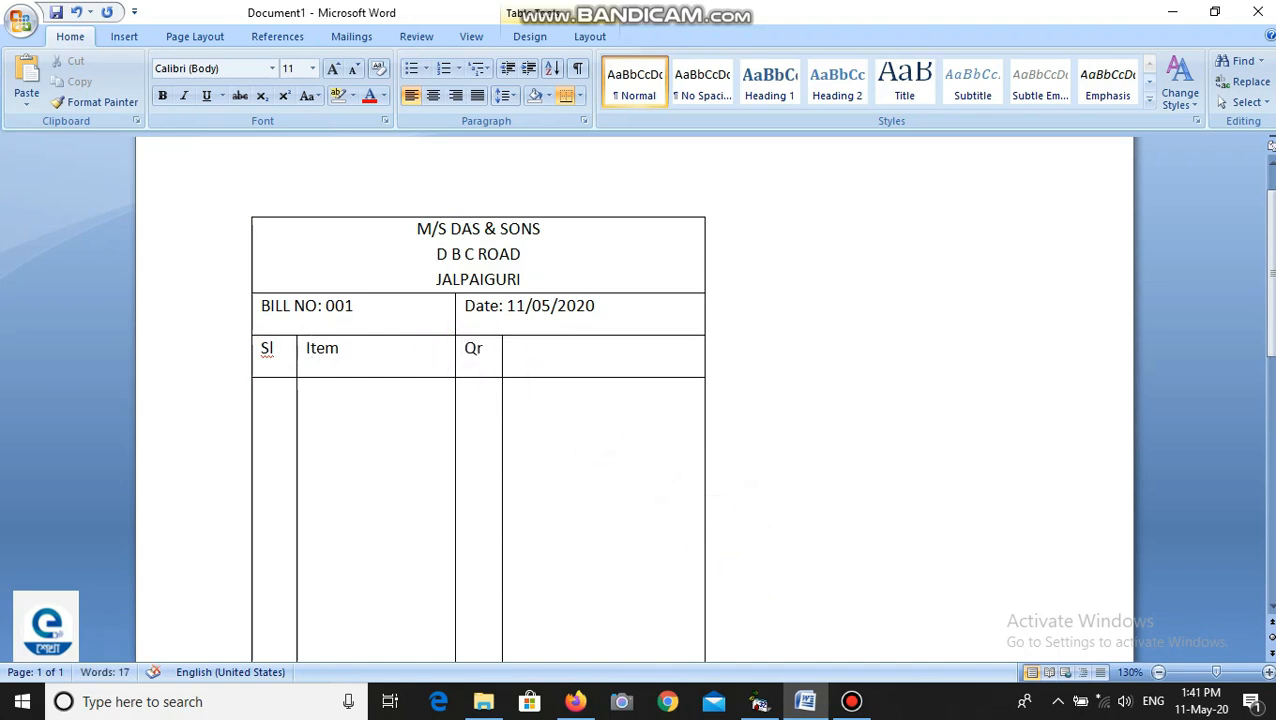
{"action": "key", "text": "BackSpace"}
{"action": "type", "text": "tr"}
{"action": "key", "text": "Tab"}
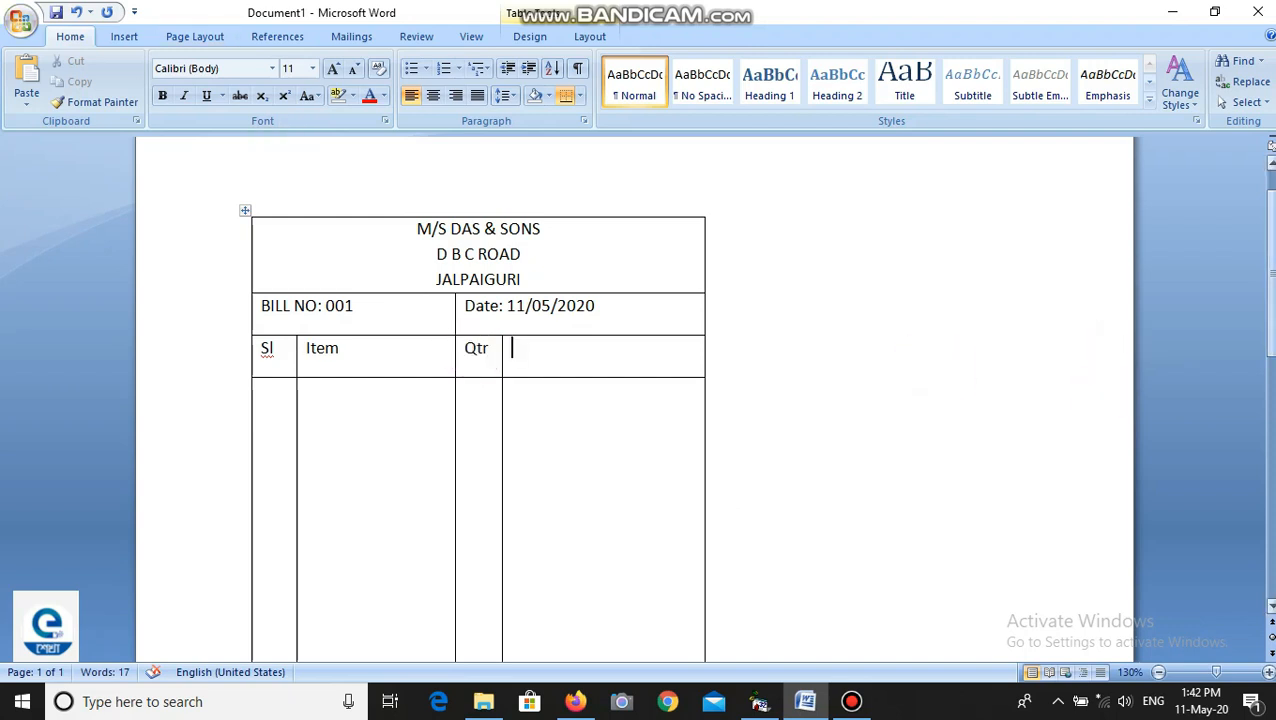
Step: Draw a vertical table line that splits the last column in two from the heading row down
{"action": "left_click", "coordinate": [588, 37]}
{"action": "left_click", "coordinate": [550, 38]}
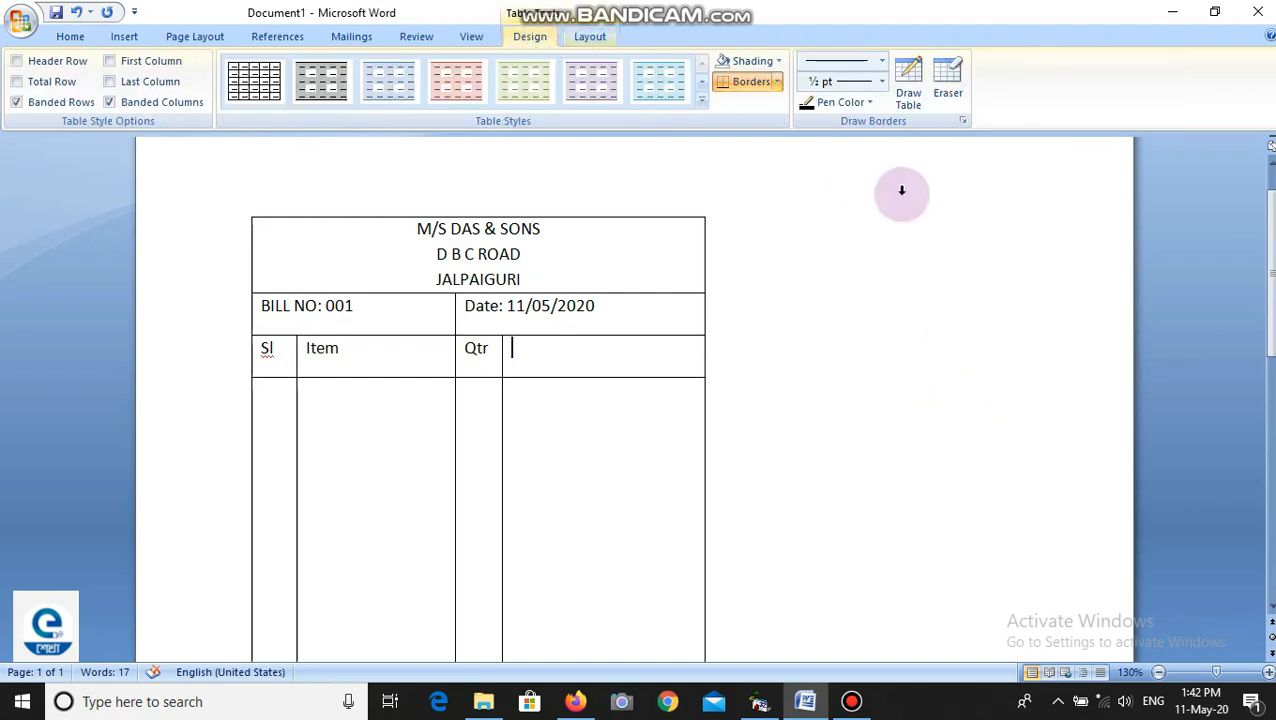
{"action": "left_click", "coordinate": [908, 85]}
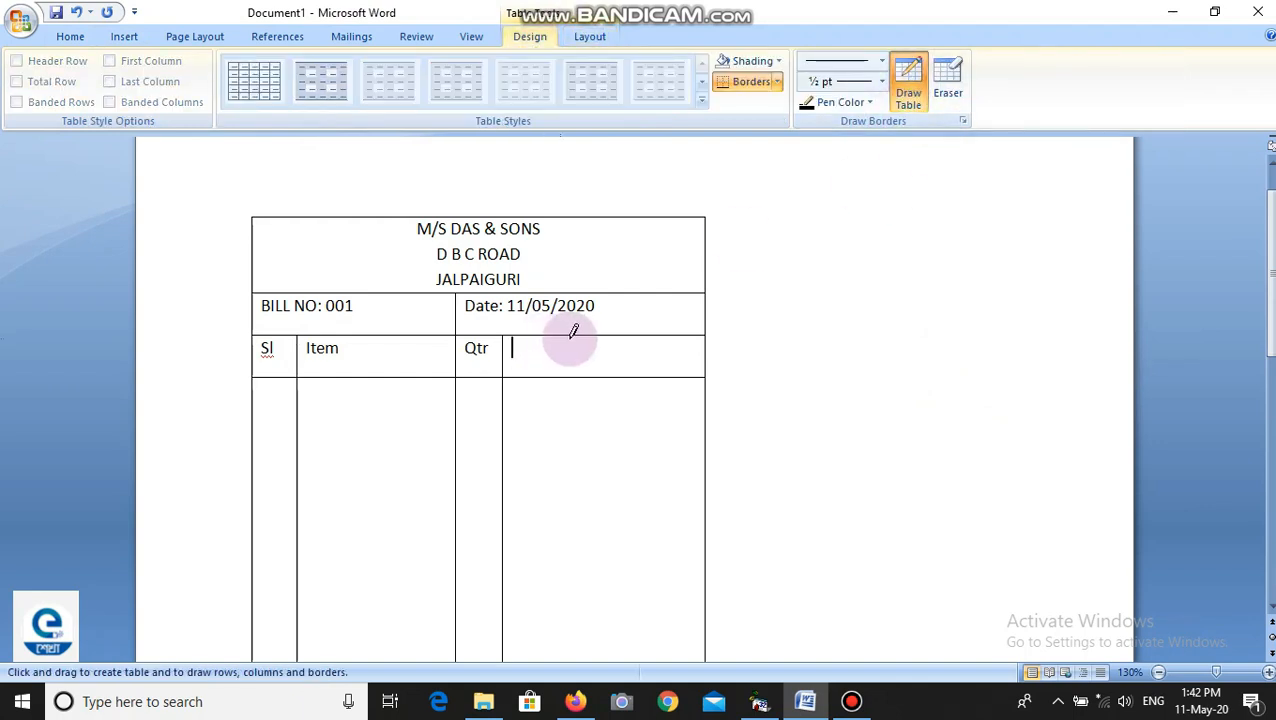
{"action": "mouse_move", "coordinate": [568, 336]}
{"action": "left_mouse_down"}
{"action": "mouse_move", "coordinate": [575, 455]}
{"action": "mouse_move", "coordinate": [556, 412]}
{"action": "left_mouse_up"}
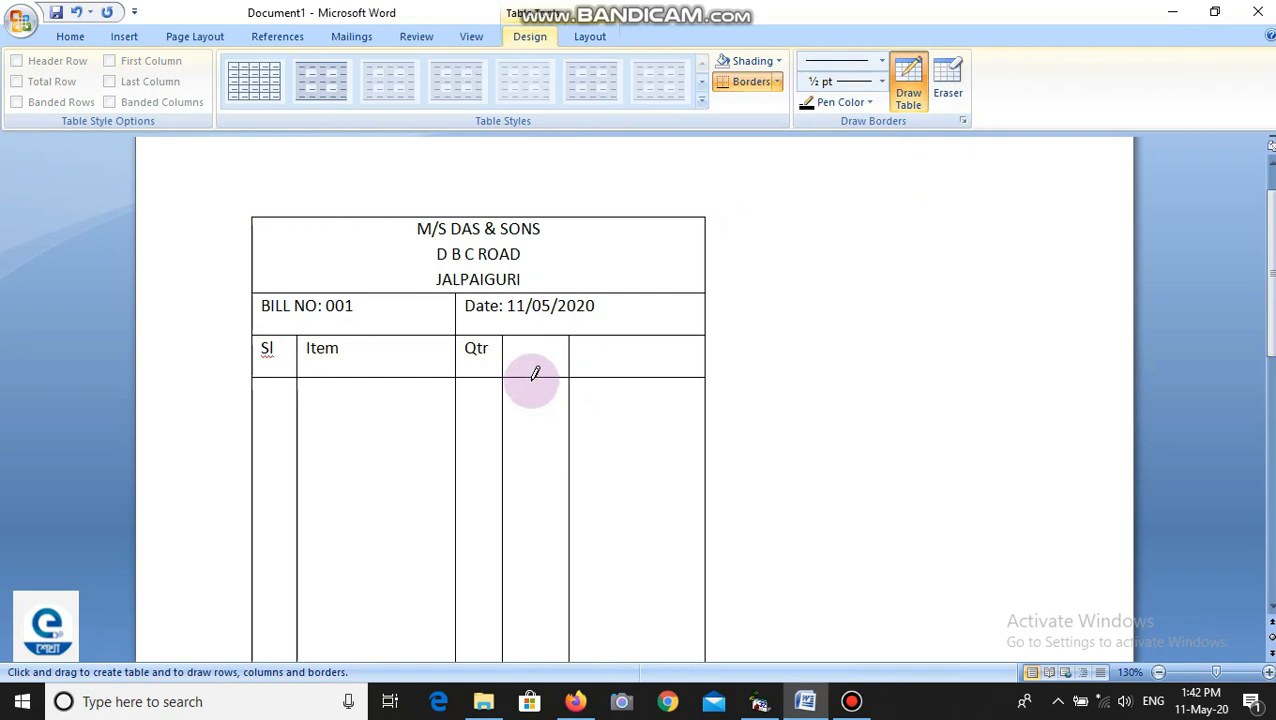
{"action": "left_click", "coordinate": [902, 100]}
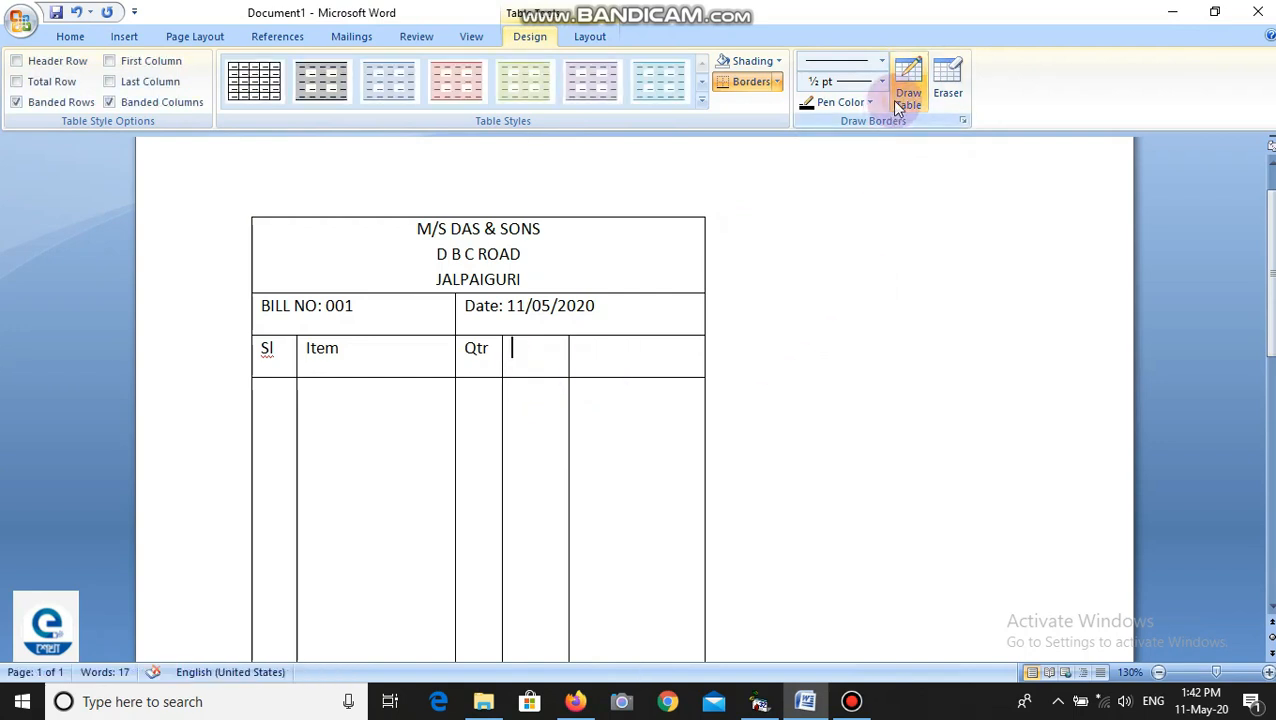
Step: Enter the heading "Rate" in the fourth cell of the heading row and move on to the last cell
{"action": "type", "text": "rate"}
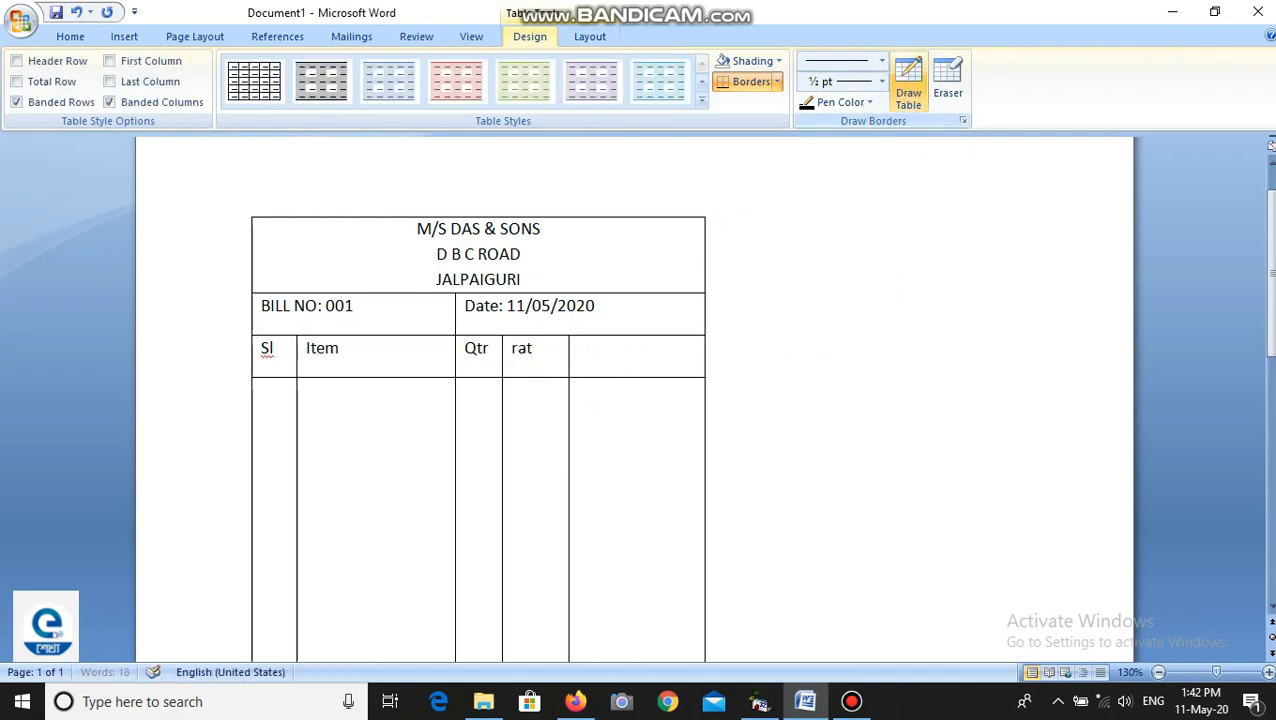
{"action": "key", "text": "Left"}
{"action": "key", "text": "Left"}
{"action": "key", "text": "Left"}
{"action": "key", "text": "BackSpace"}
{"action": "type", "text": "R"}
{"action": "key", "text": "Tab"}
Step: Enter the heading "Amt" in the last cell of the heading row
{"action": "type", "text": "amouny"}
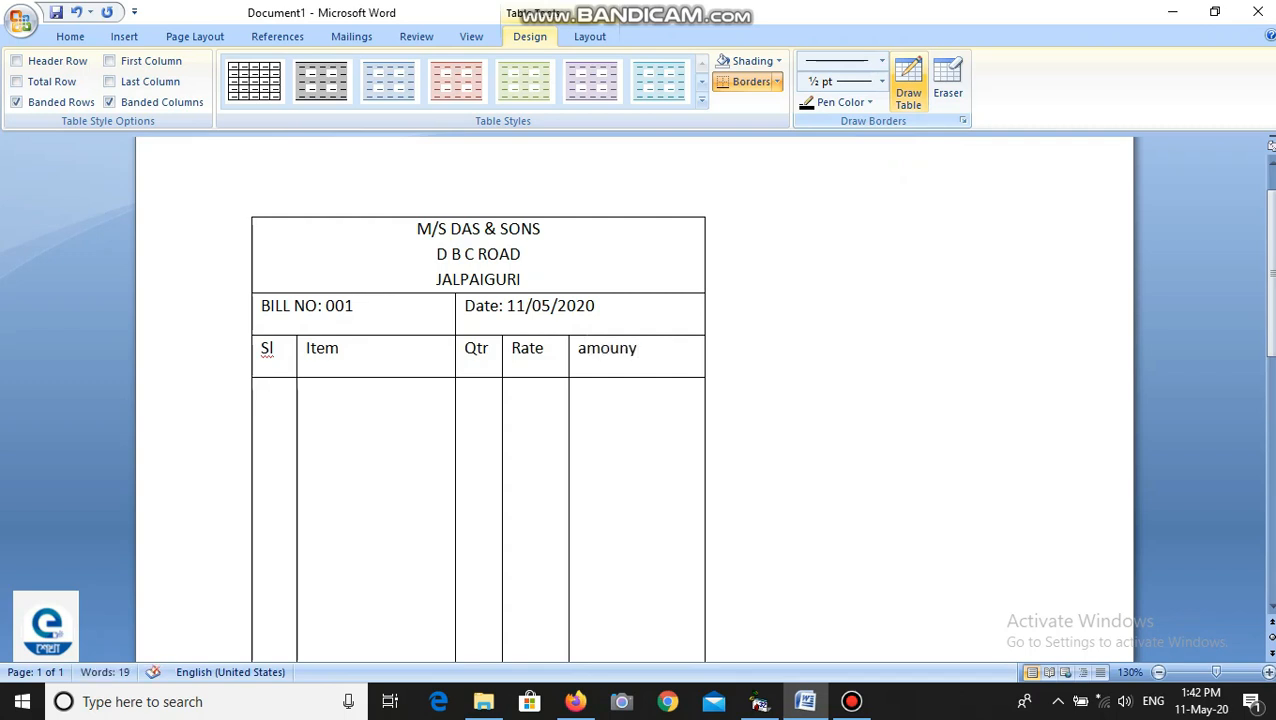
{"action": "left_click", "coordinate": [906, 92]}
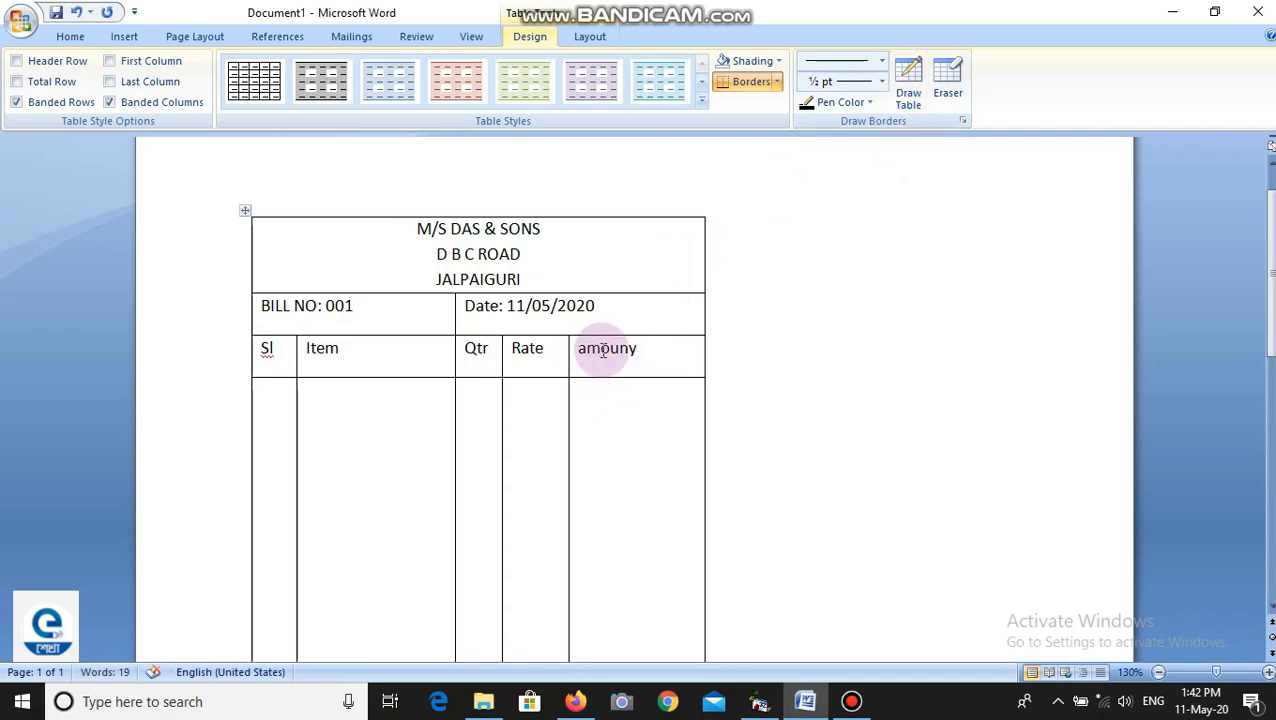
{"action": "left_click", "coordinate": [649, 352]}
{"action": "key", "text": "BackSpace"}
{"action": "key", "text": "BackSpace"}
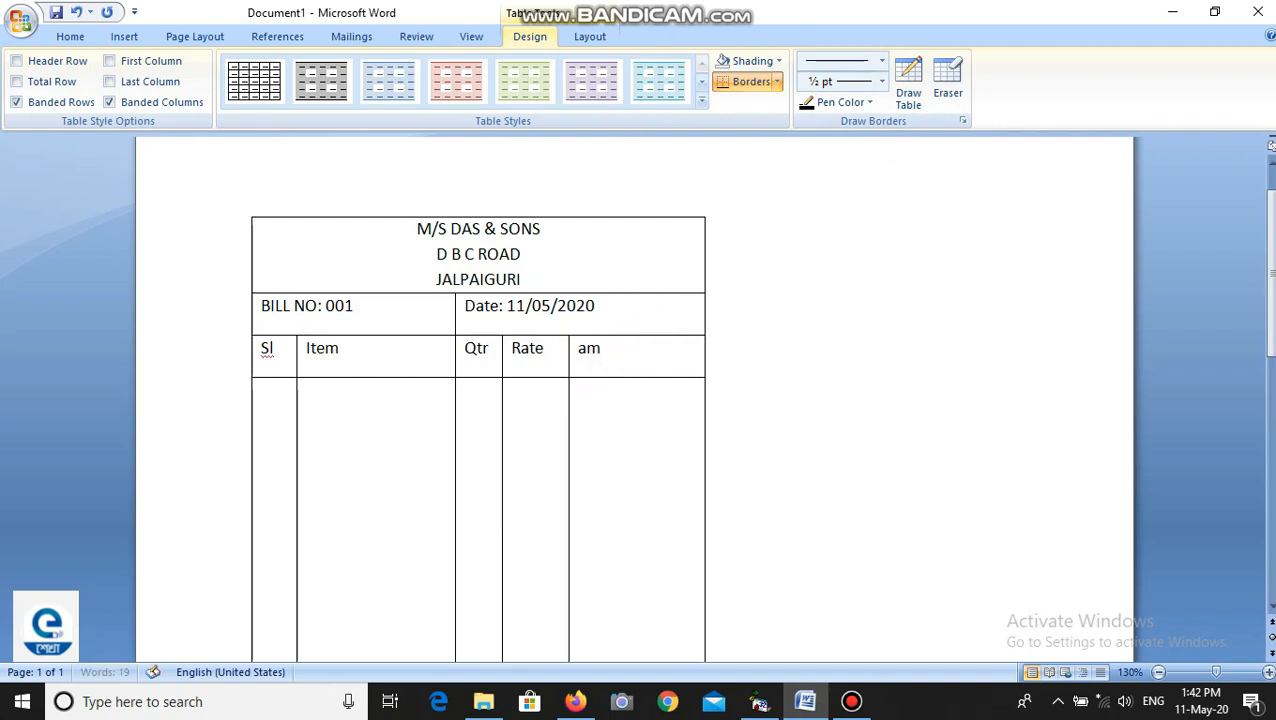
{"action": "type", "text": "t"}
{"action": "left_click", "coordinate": [649, 355]}
{"action": "key", "text": "Left"}
{"action": "key", "text": "Left"}
{"action": "key", "text": "BackSpace"}
{"action": "type", "text": "A"}
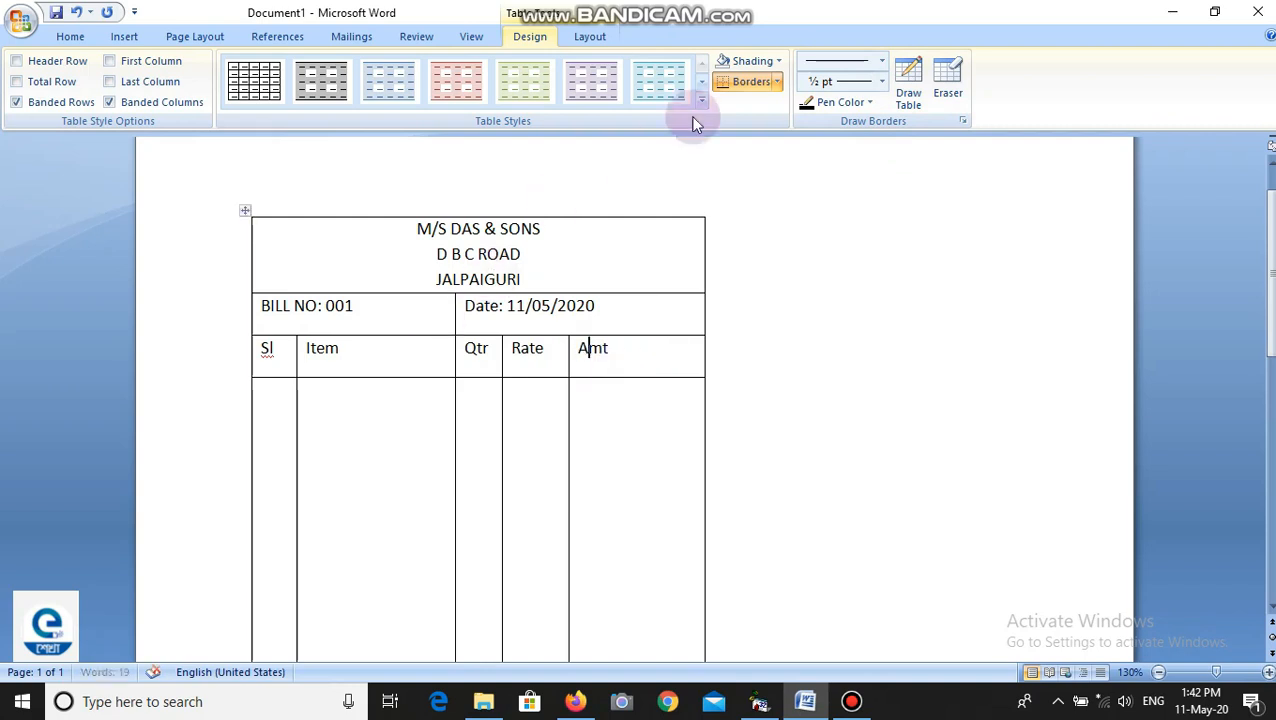
Step: Draw a horizontal line across the lower end of the Rate and Amt columns and enter "Total" below the Rate column
{"action": "left_click", "coordinate": [912, 90]}
{"action": "scroll", "coordinate": [870, 330], "scroll_direction": "down", "scroll_amount": 2}
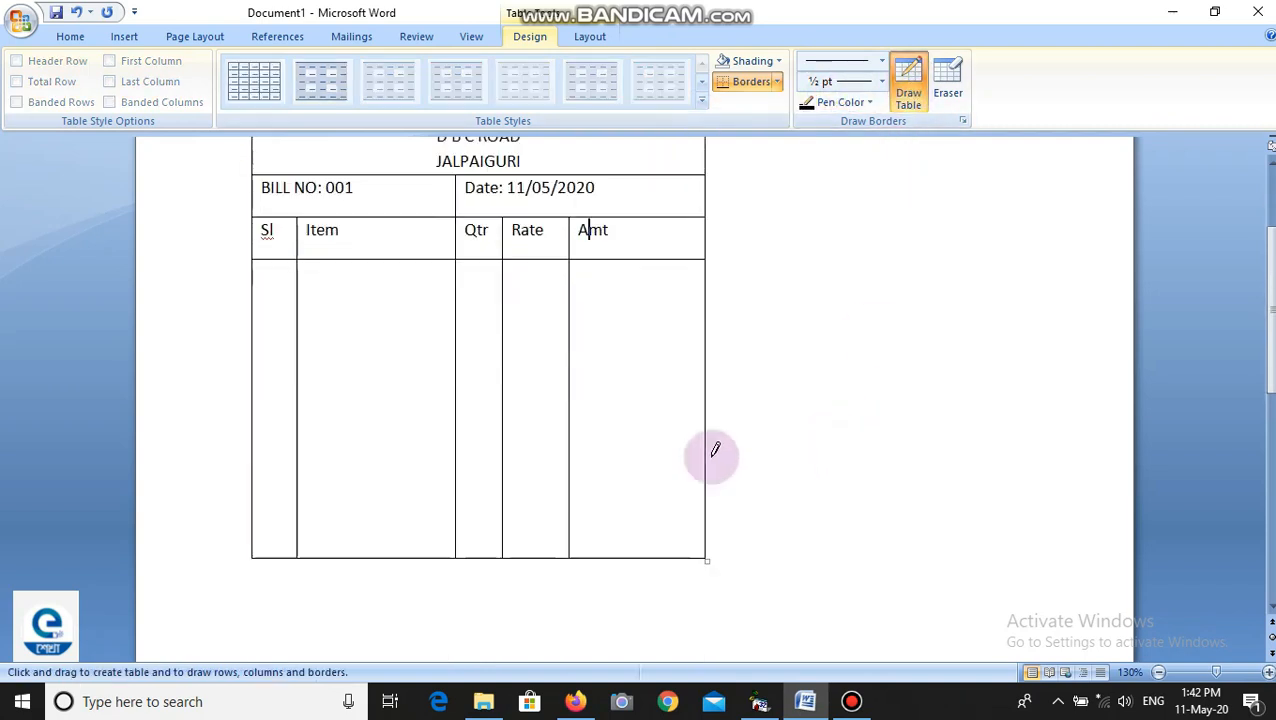
{"action": "left_click_drag", "start_coordinate": [507, 505], "coordinate": [695, 510]}
{"action": "key", "text": "Escape"}
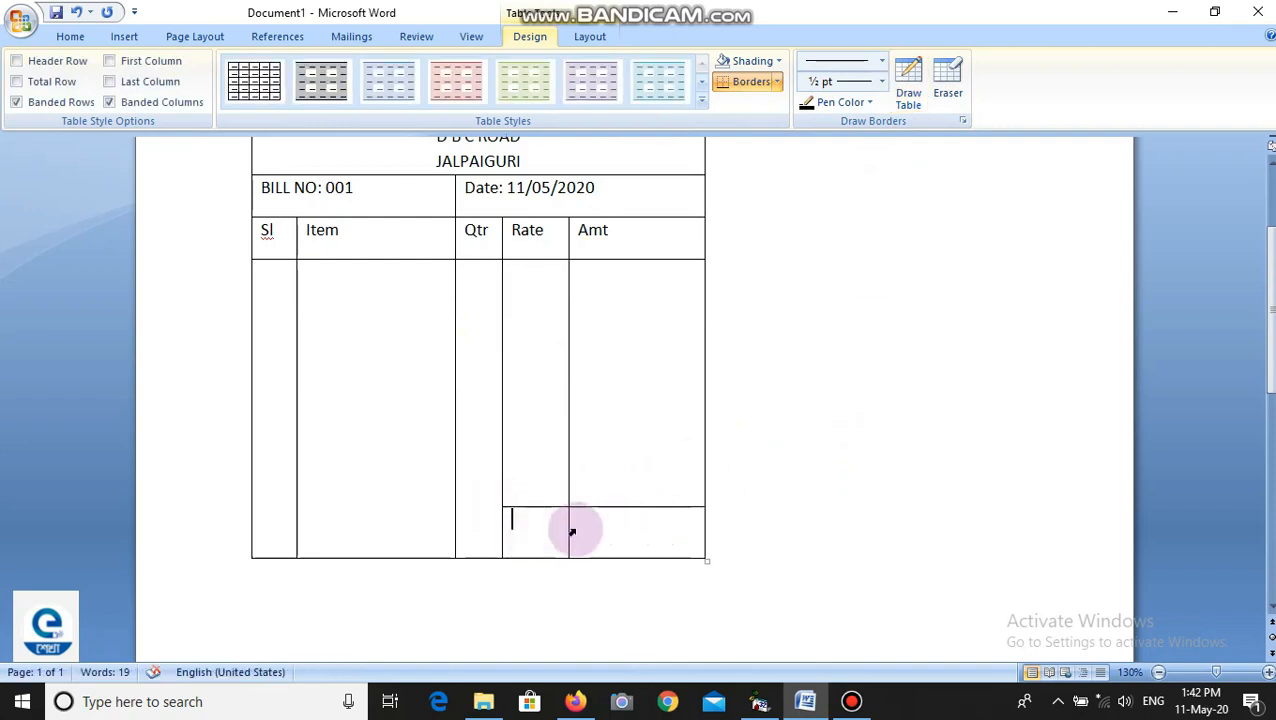
{"action": "type", "text": "To"}
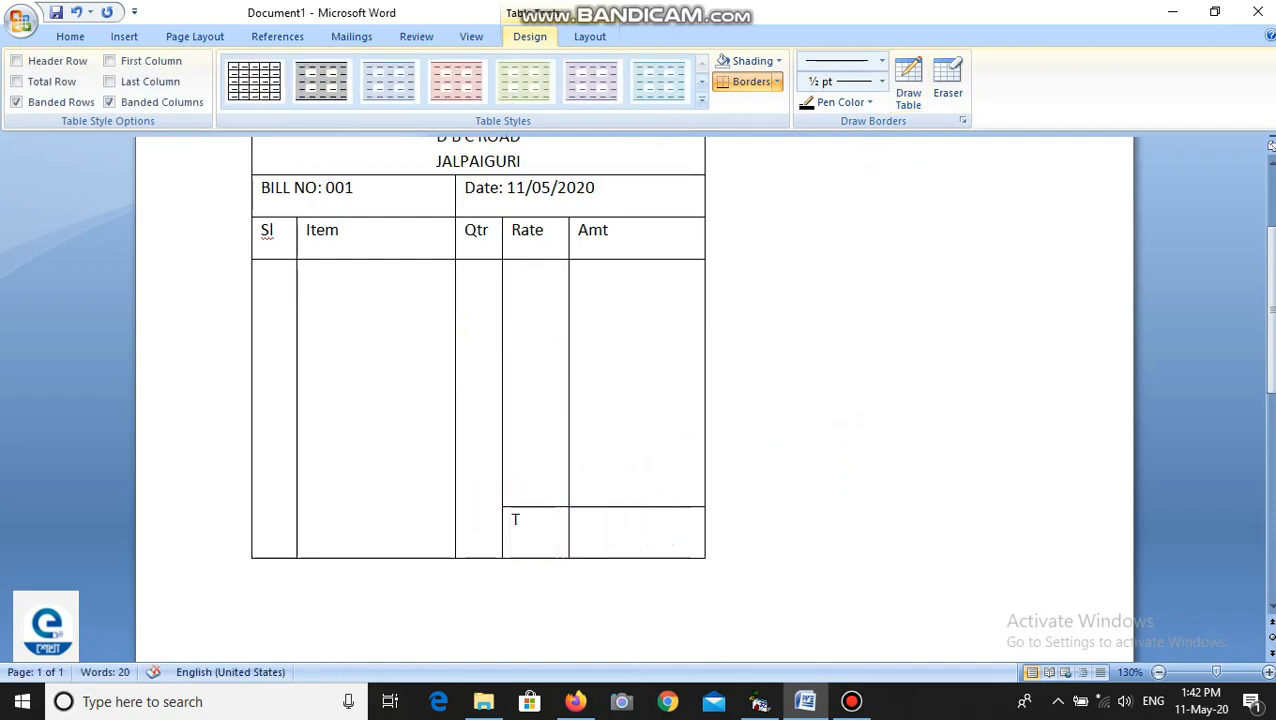
{"action": "type", "text": "tal"}
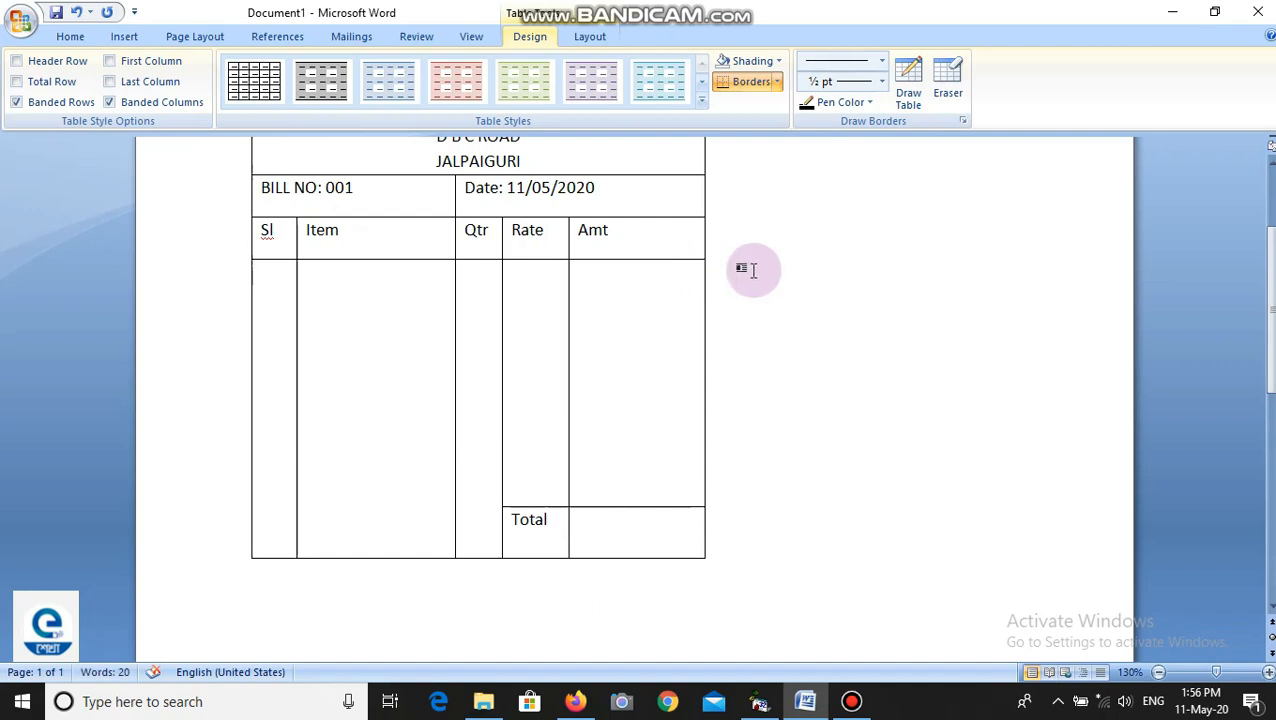
Step: Fill in the first item line with serial number 1, item "Shirt", quantity 2 and rate 450/-
{"action": "type", "text": "1"}
{"action": "key", "text": "Tab"}
{"action": "type", "text": "shirt"}
{"action": "key", "text": "Tab"}
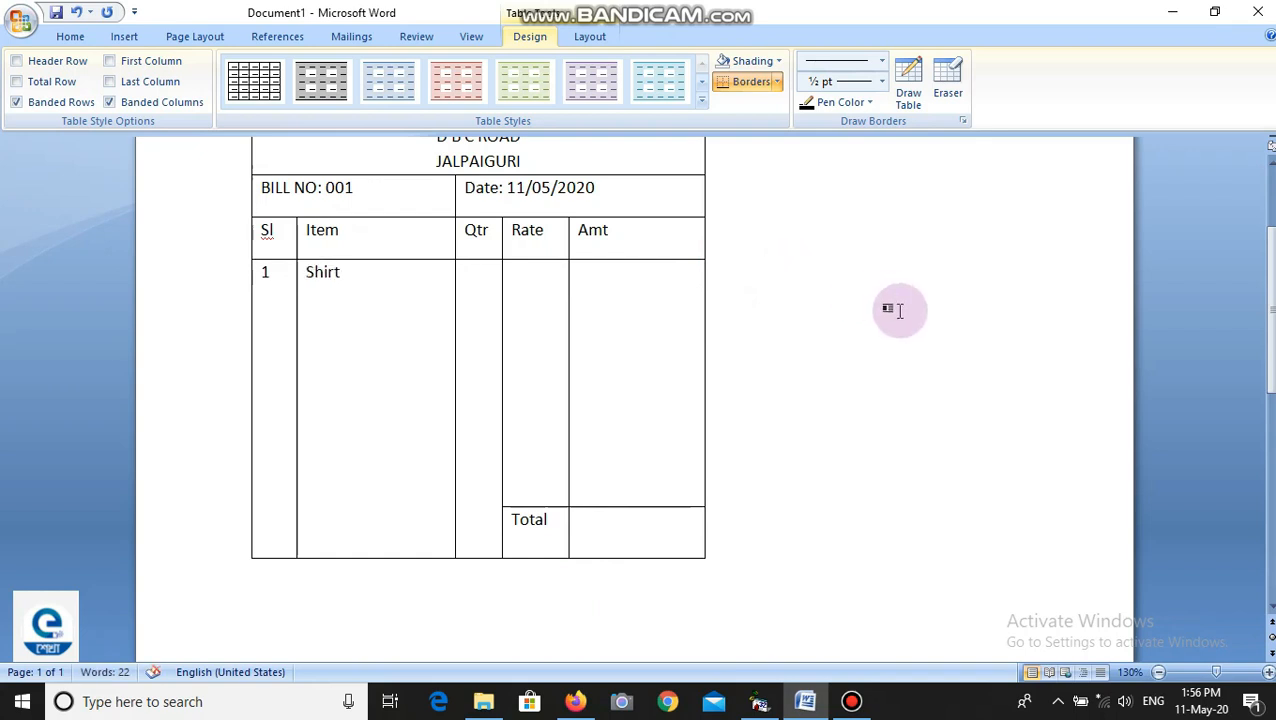
{"action": "type", "text": "2"}
{"action": "key", "text": "Tab"}
{"action": "type", "text": "450"}
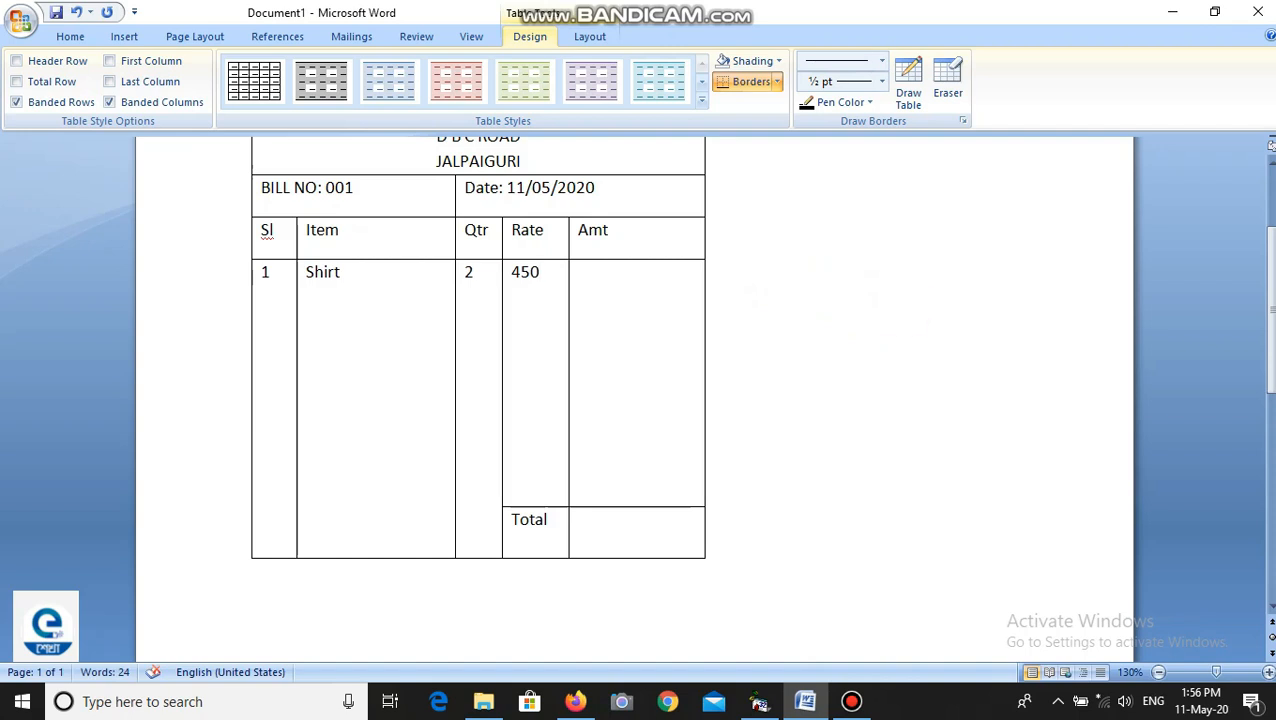
{"action": "type", "text": "/-"}
{"action": "key", "text": "Tab"}
Step: Add a second line with serial number 2 and item "t-shirt" inside the existing Sl and Item cells
{"action": "key", "text": "Tab"}
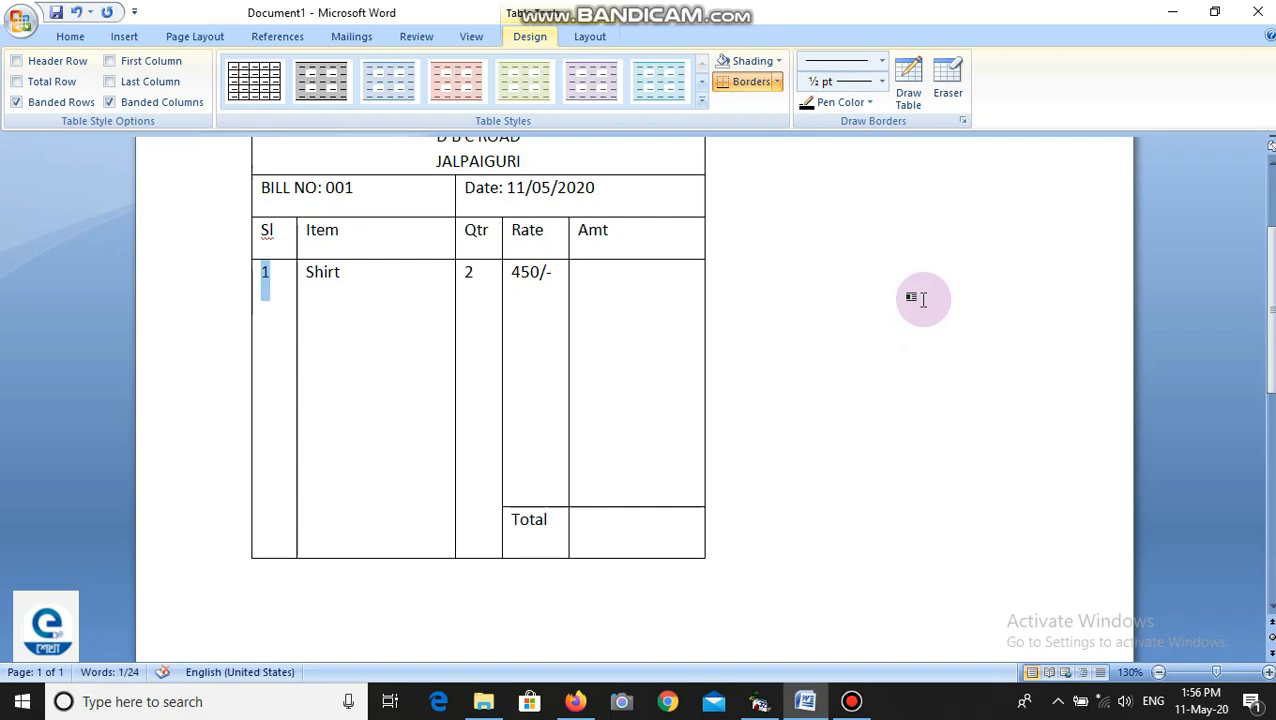
{"action": "key", "text": "ctrl+End"}
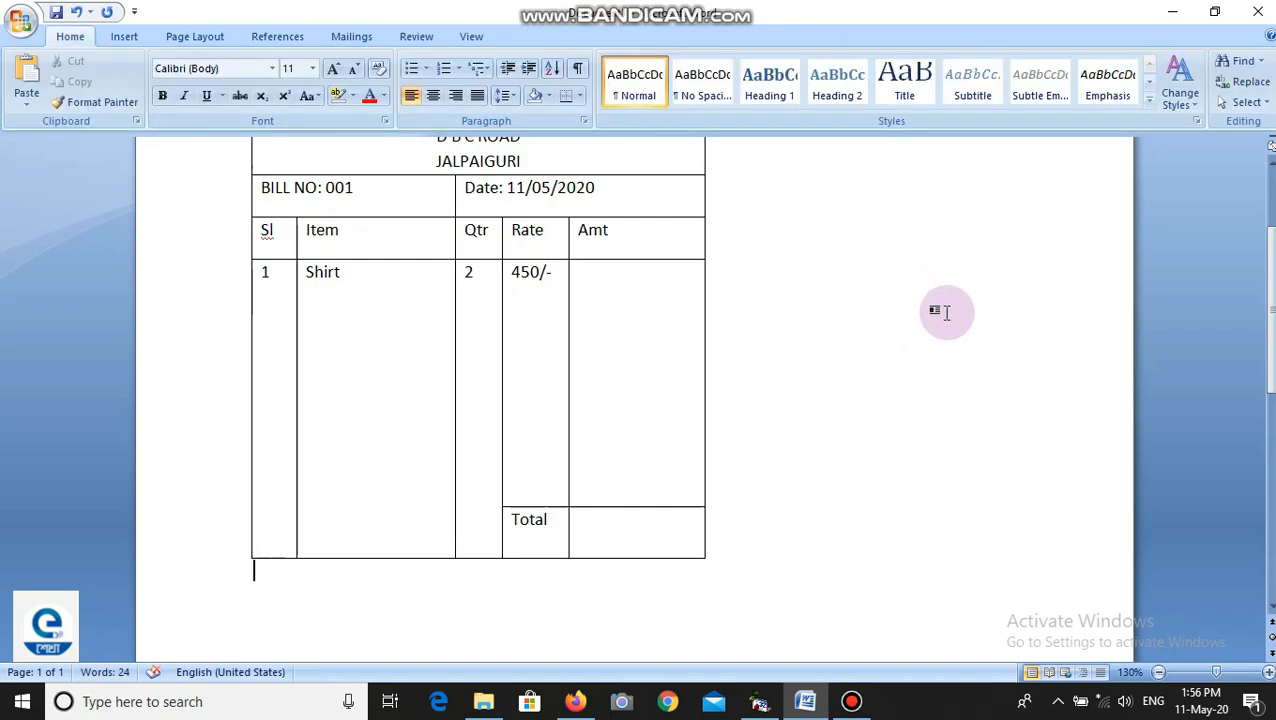
{"action": "key", "text": "Up"}
{"action": "key", "text": "Return"}
{"action": "type", "text": "2"}
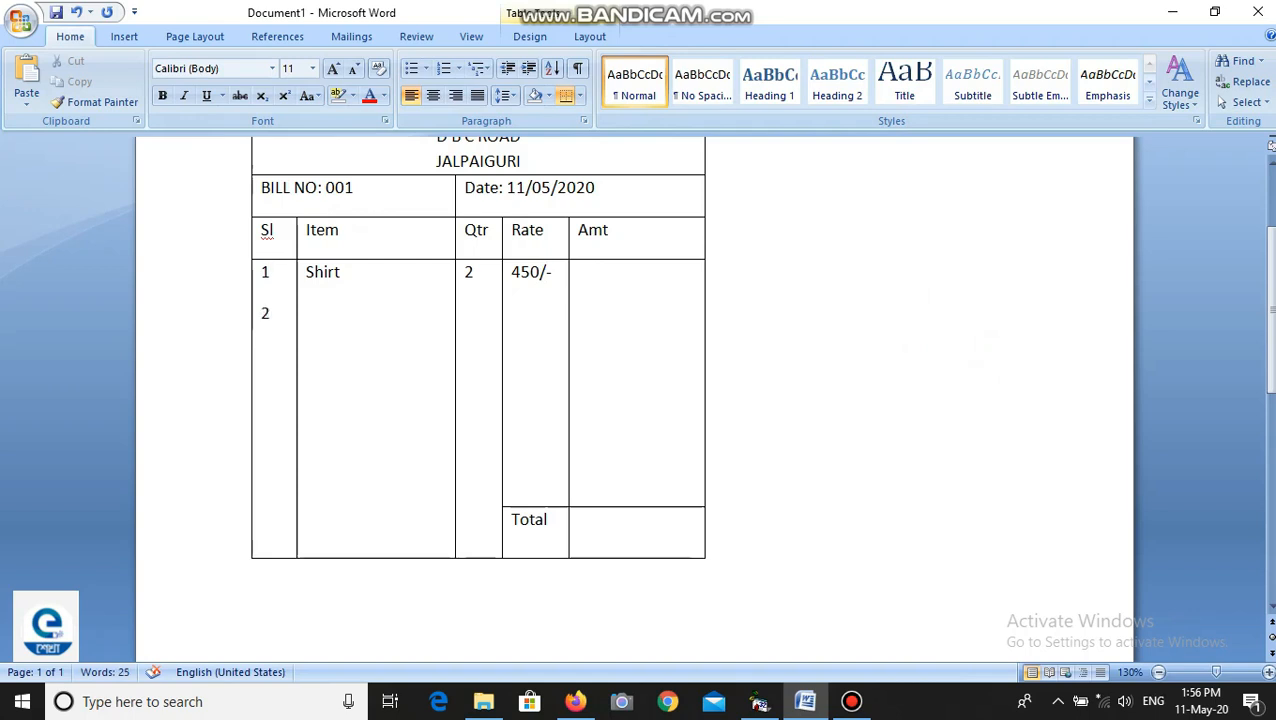
{"action": "key", "text": "Tab"}
{"action": "key", "text": "Right"}
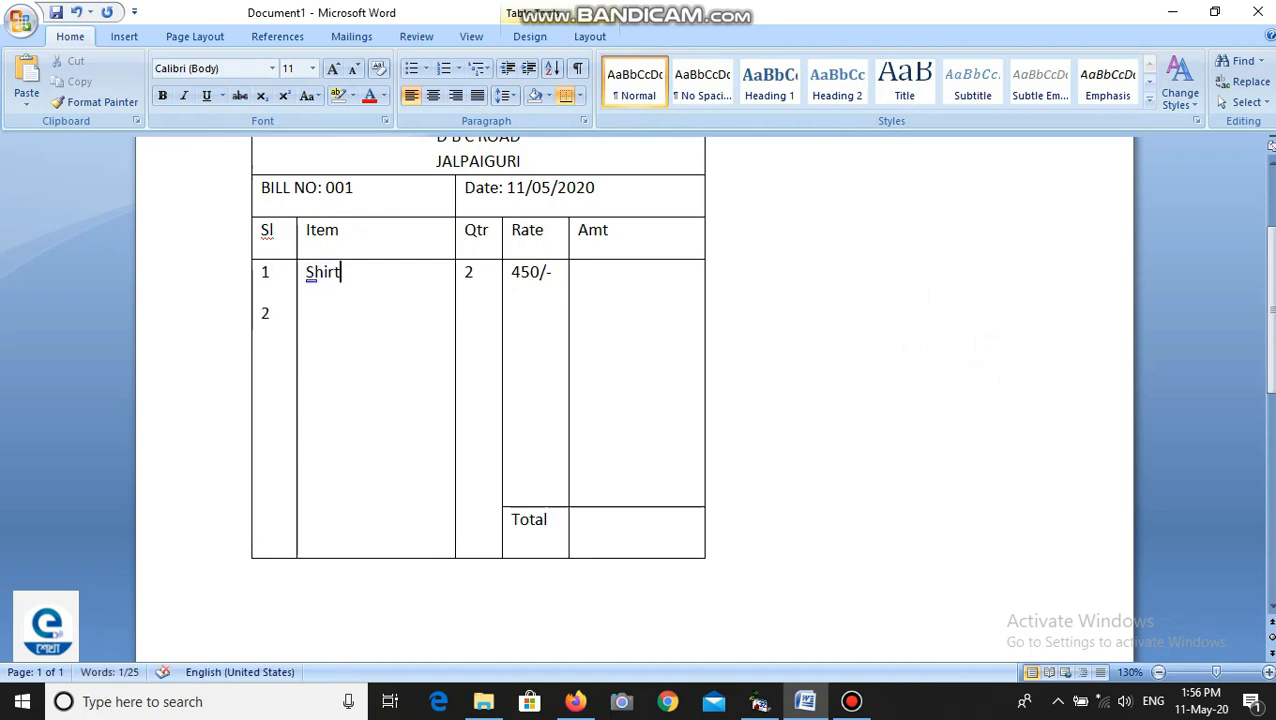
{"action": "key", "text": "Return"}
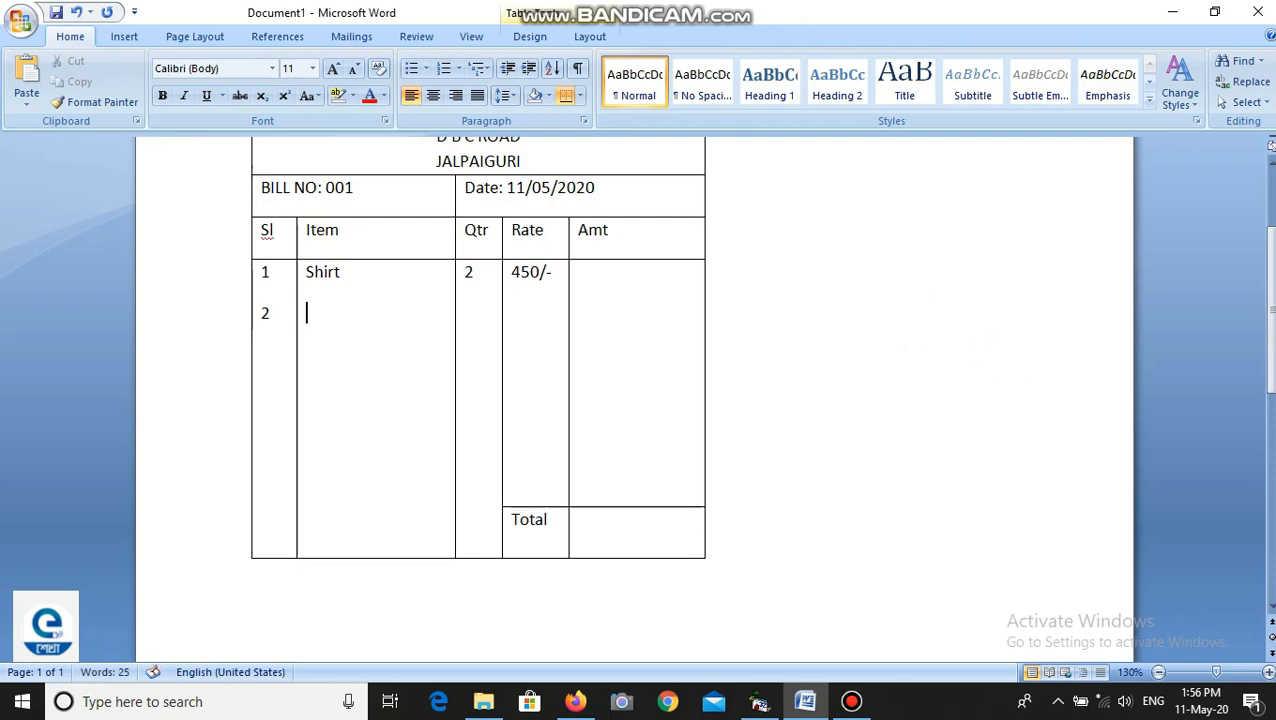
{"action": "type", "text": "t-shirt"}
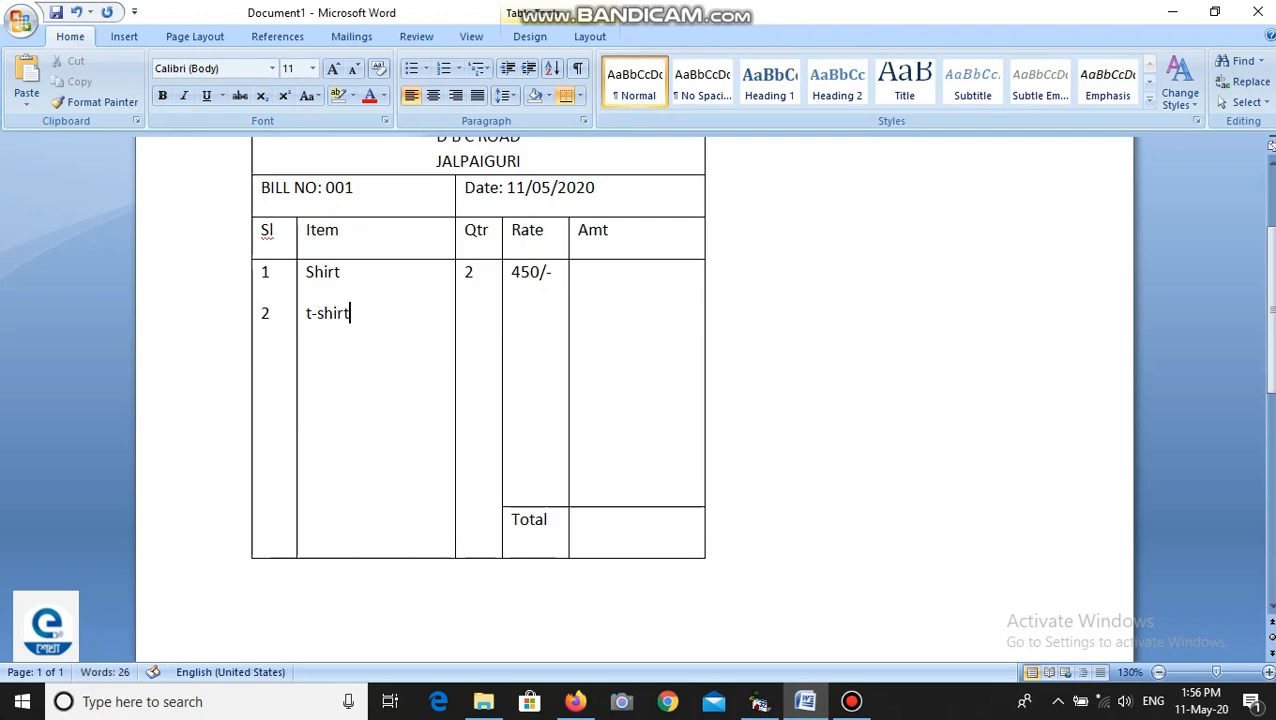
Step: Enter quantity 3 and rate 380/- on the t-shirt line of the bill
{"action": "left_click", "coordinate": [470, 272]}
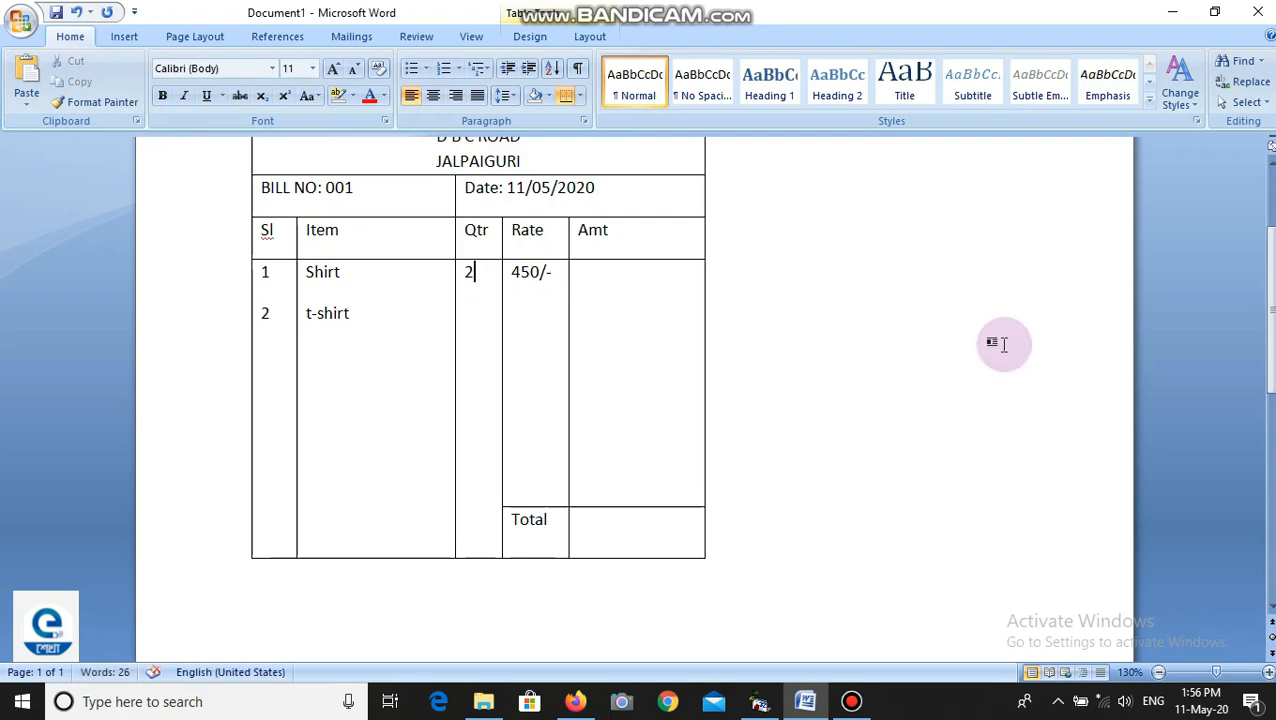
{"action": "key", "text": "Return"}
{"action": "type", "text": "3"}
{"action": "key", "text": "Tab"}
{"action": "key", "text": "Right"}
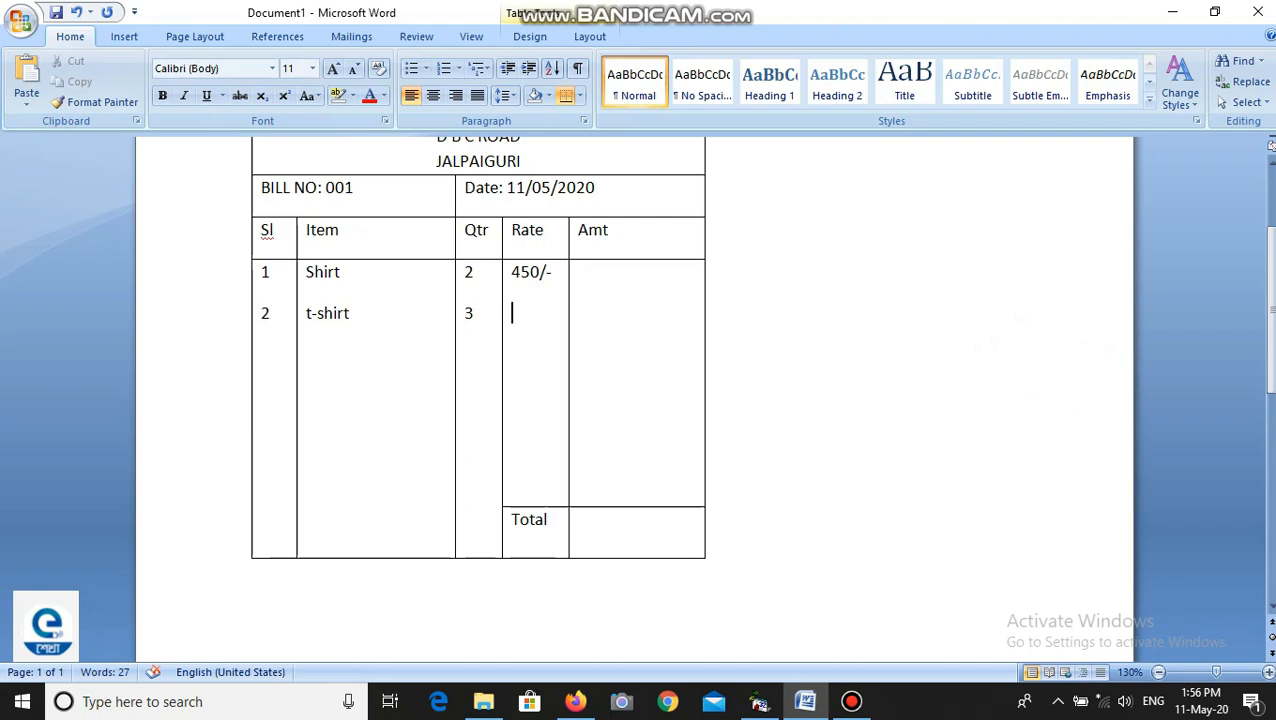
{"action": "type", "text": "380/-"}
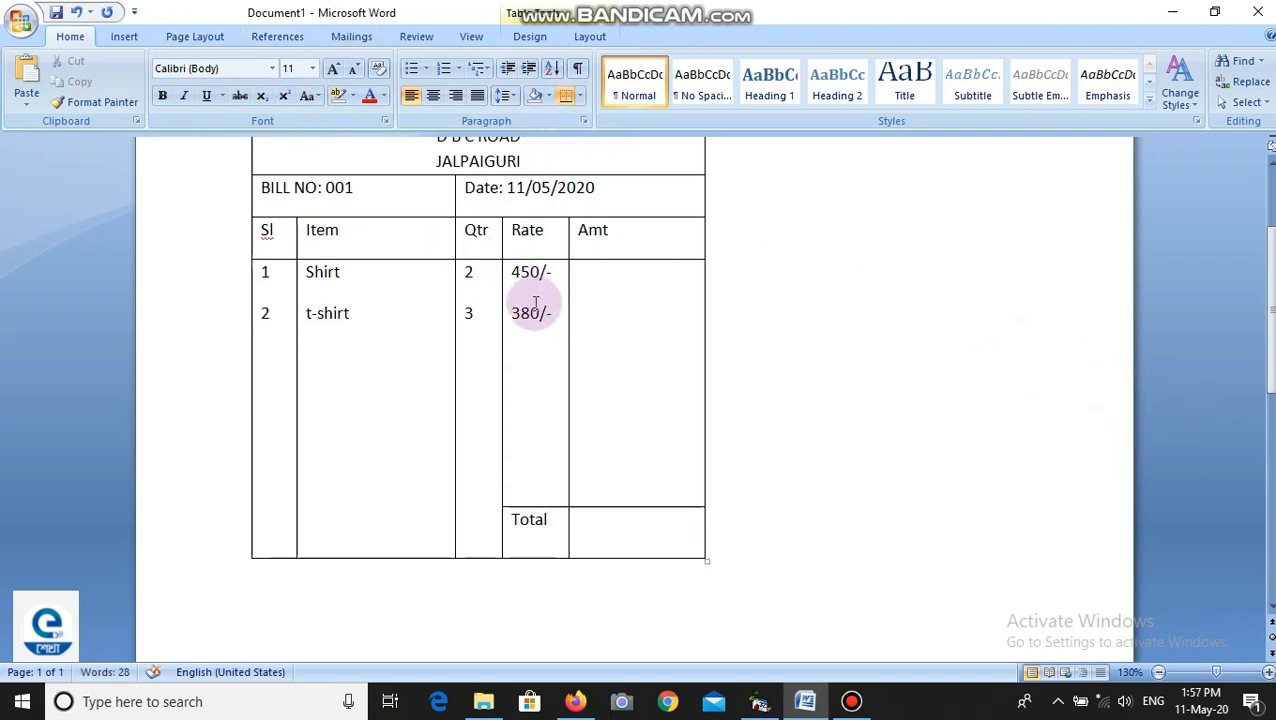
Step: Calculate the Shirt amount in the Amt column with the formula field =450*2, and move to the t-shirt line below it
{"action": "left_click", "coordinate": [598, 266]}
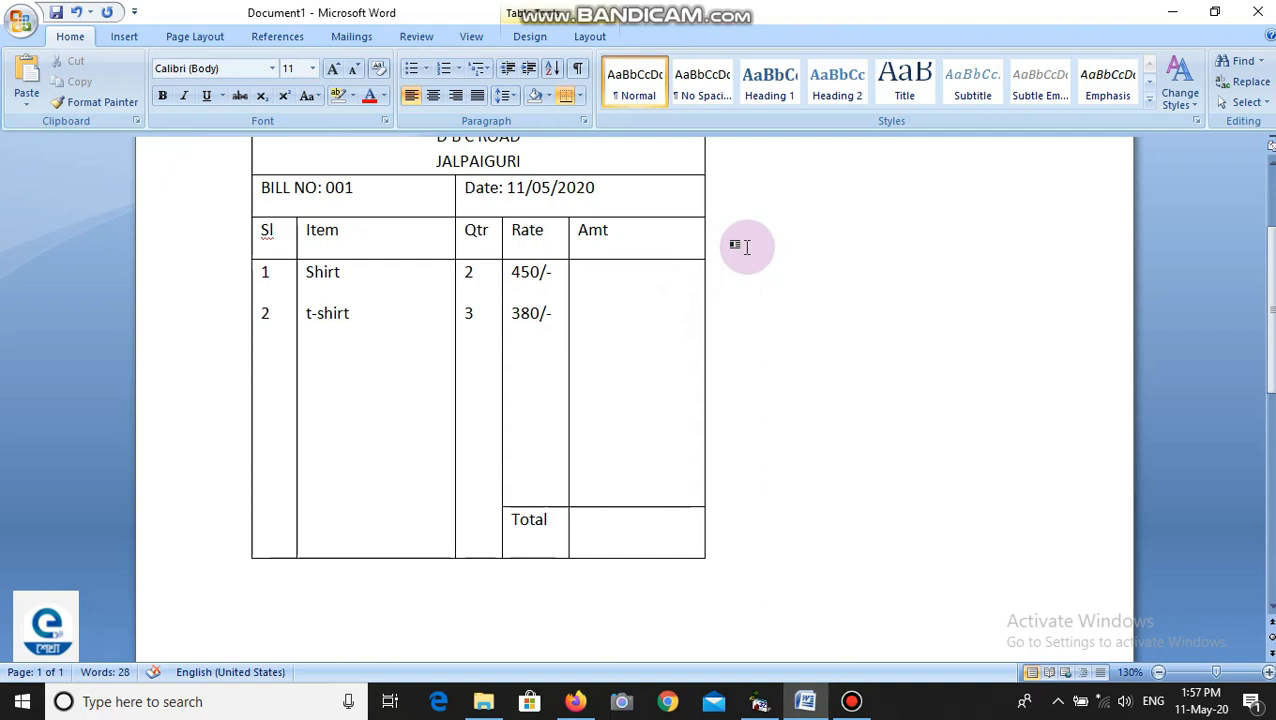
{"action": "key", "text": "ctrl+F9"}
{"action": "type", "text": "="}
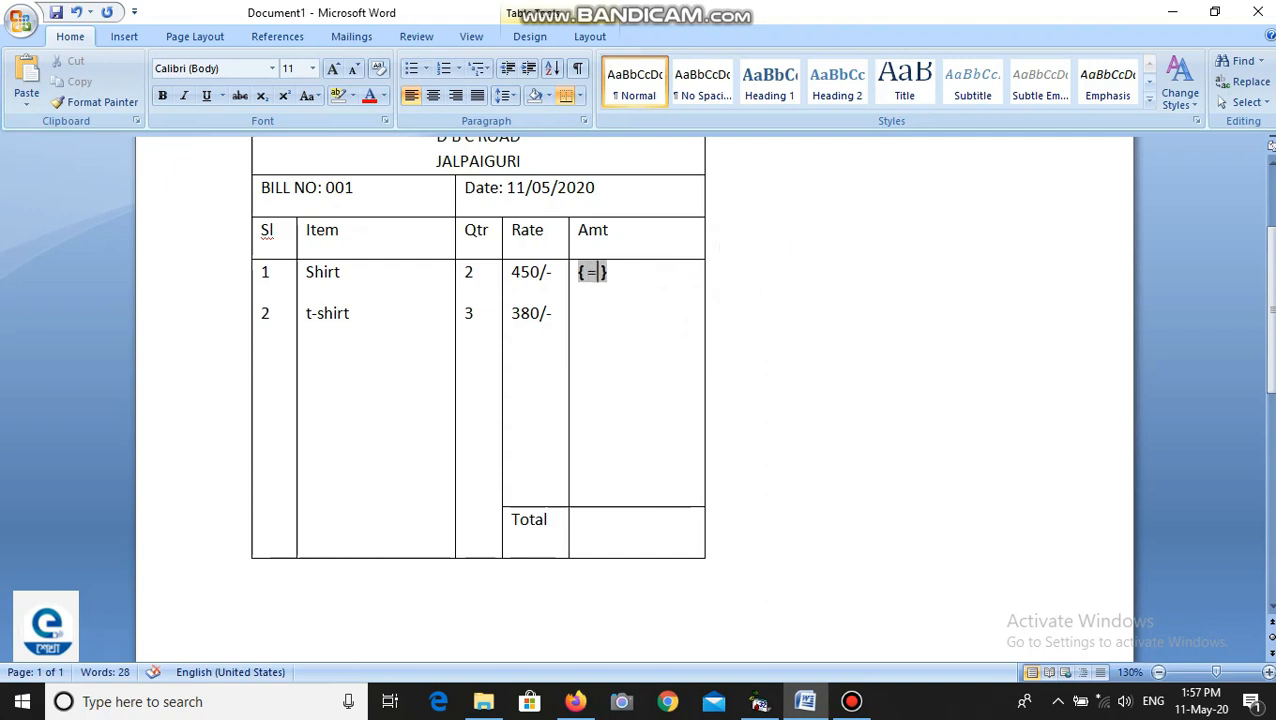
{"action": "type", "text": "450*2"}
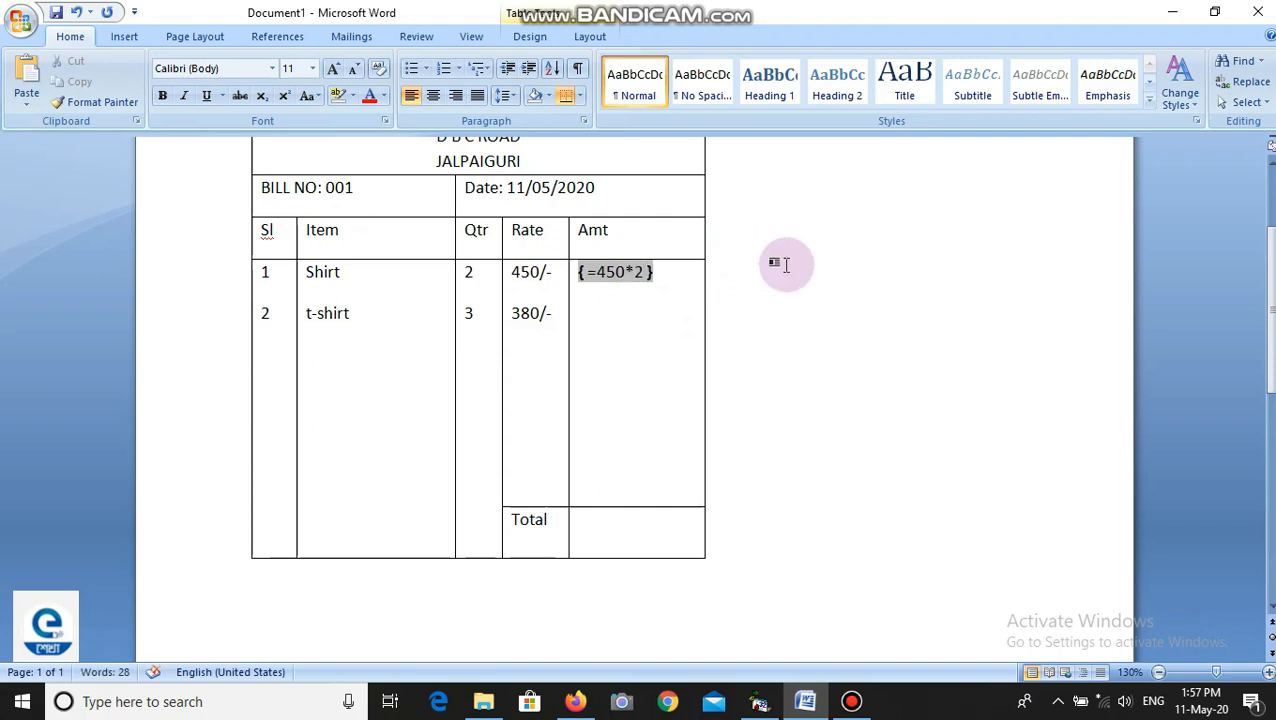
{"action": "key", "text": "F9"}
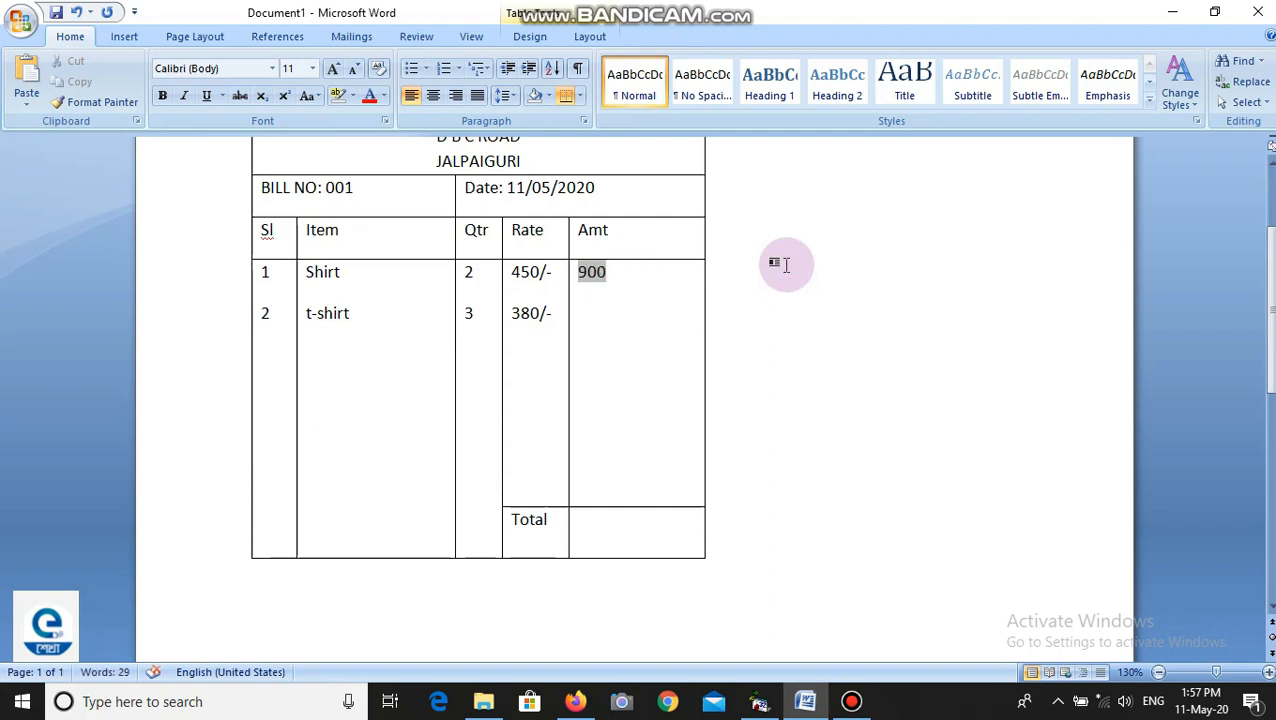
{"action": "left_click", "coordinate": [631, 287]}
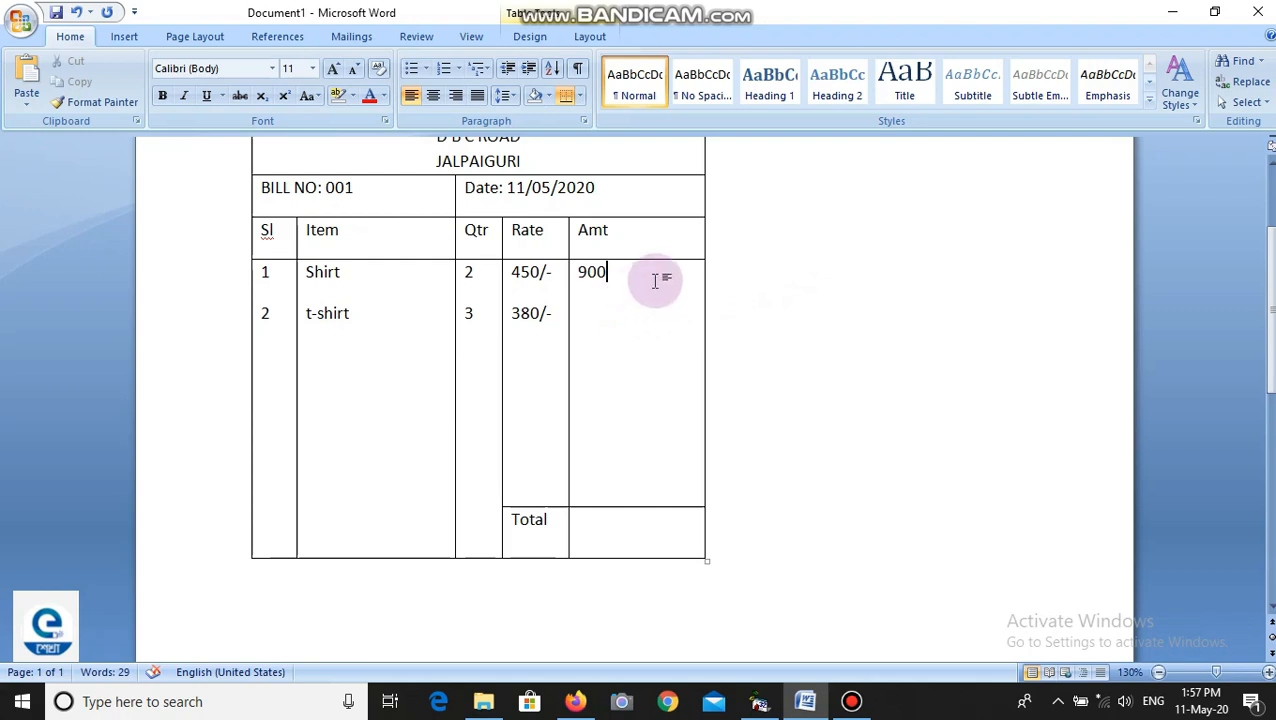
{"action": "key", "text": "Down"}
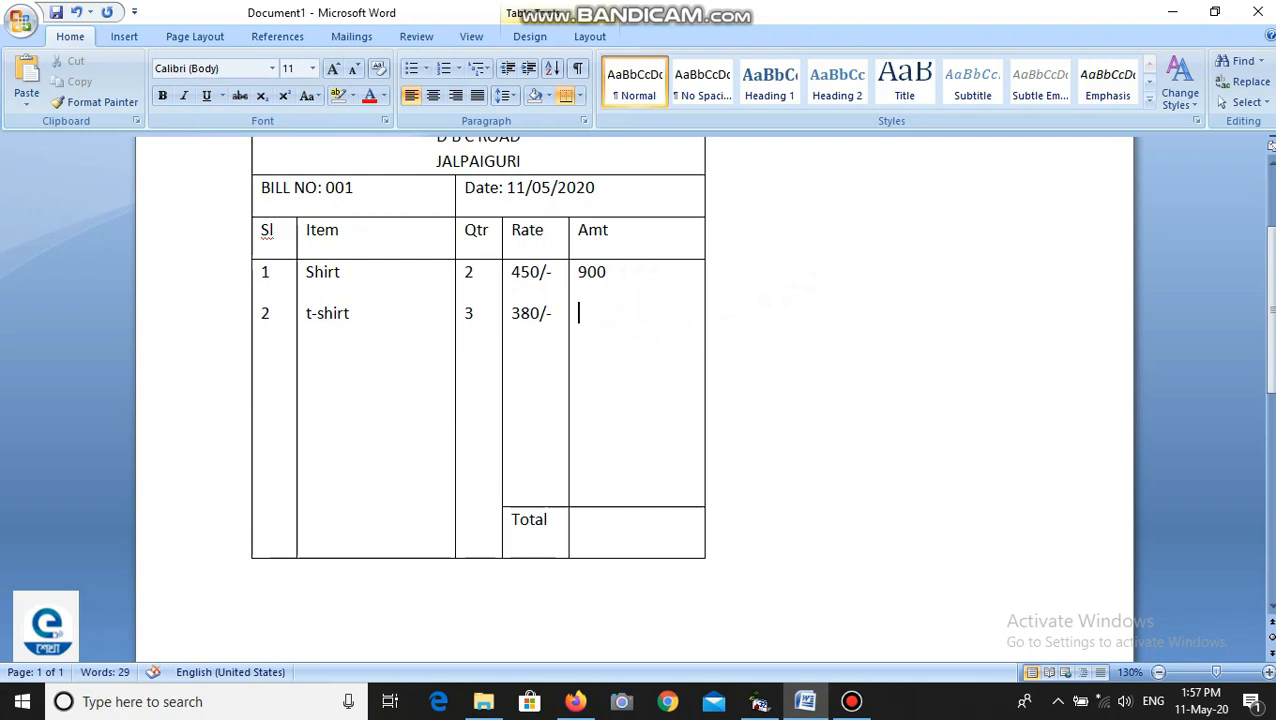
Step: Try 900 as plain text on the t-shirt line of the Amt column to compare its selection with the calculated amount
{"action": "type", "text": "900"}
{"action": "key", "text": "shift+Left"}
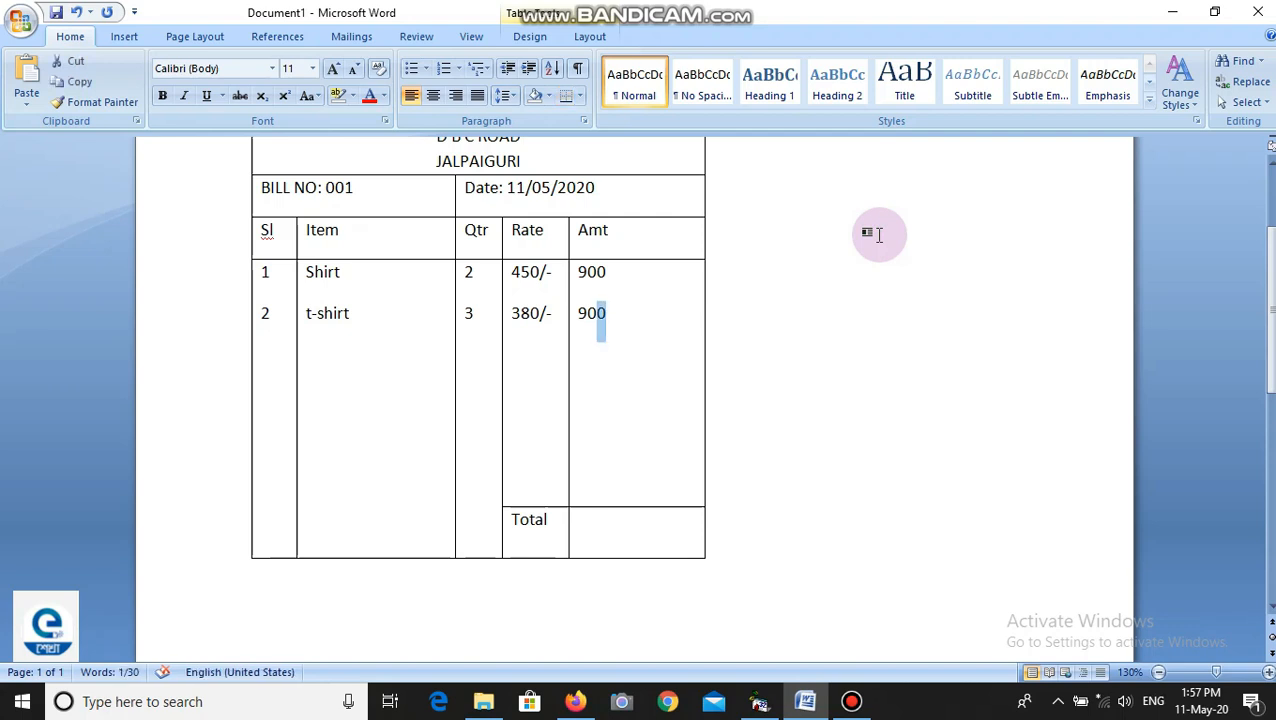
{"action": "key", "text": "Up"}
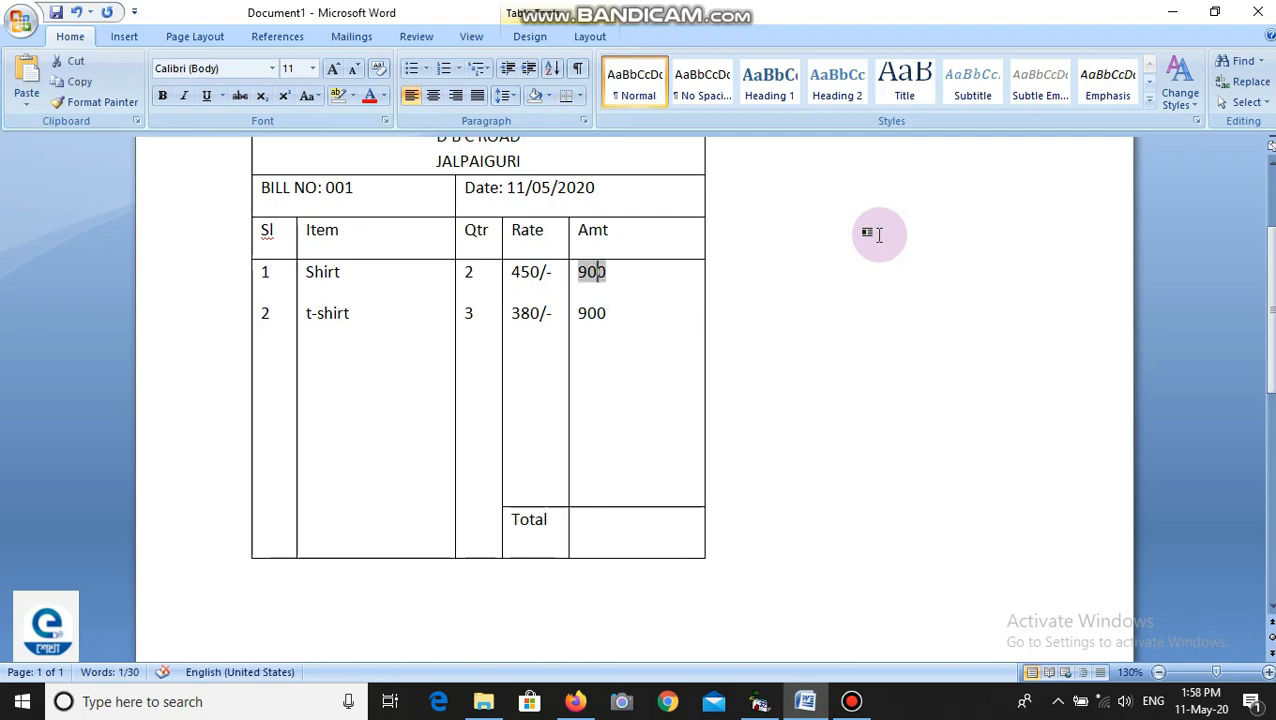
{"action": "key", "text": "Right"}
{"action": "key", "text": "shift+Left"}
{"action": "key", "text": "shift+Left"}
{"action": "key", "text": "shift+Left"}
{"action": "left_click_drag", "start_coordinate": [608, 313], "coordinate": [570, 322]}
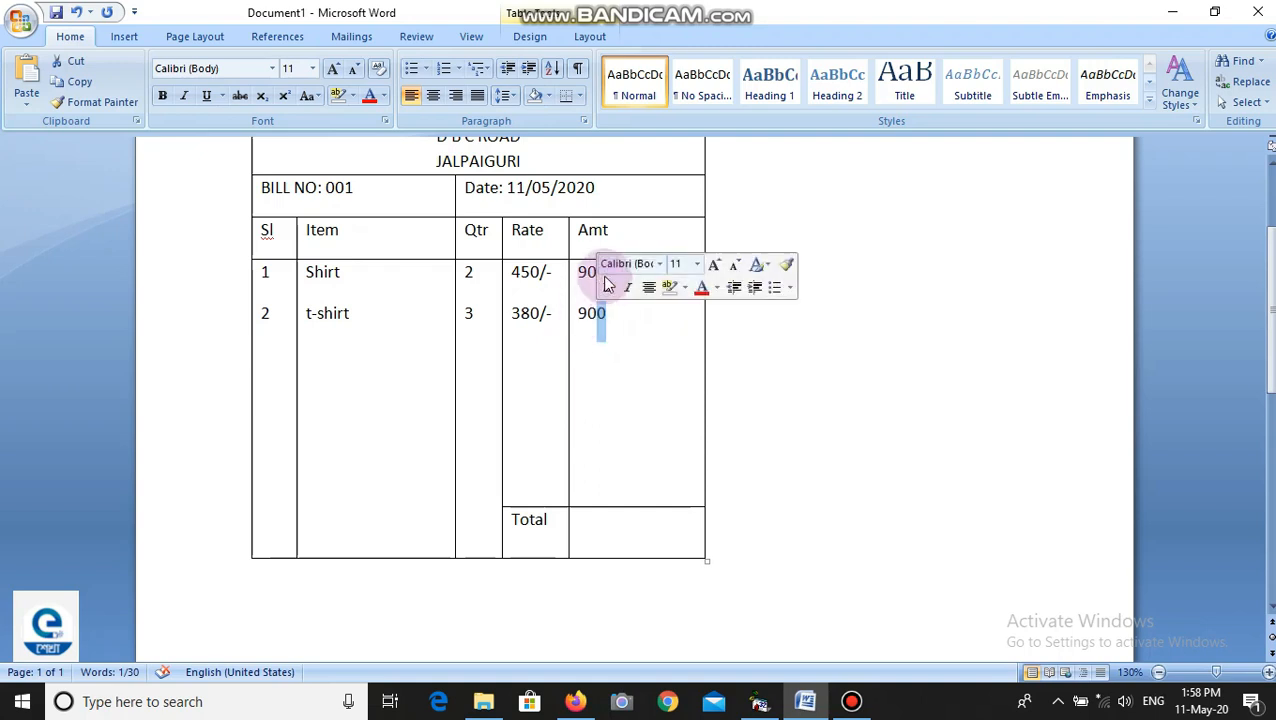
{"action": "left_click", "coordinate": [606, 271]}
{"action": "left_click_drag", "start_coordinate": [605, 271], "coordinate": [600, 276]}
{"action": "left_click_drag", "start_coordinate": [641, 313], "coordinate": [582, 325]}
{"action": "key", "text": "Delete"}
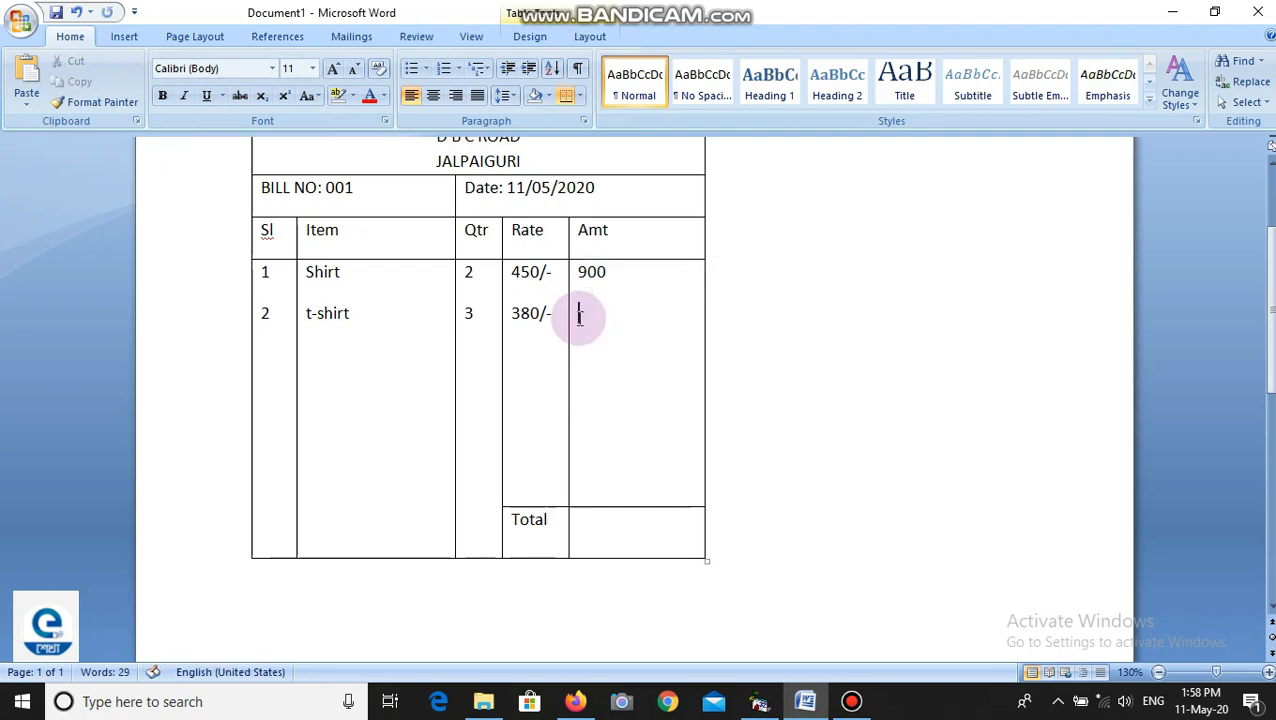
Step: Calculate the t-shirt amount in the Amt column with the formula field =380*3
{"action": "key", "text": "ctrl+F9"}
{"action": "type", "text": "=380*"}
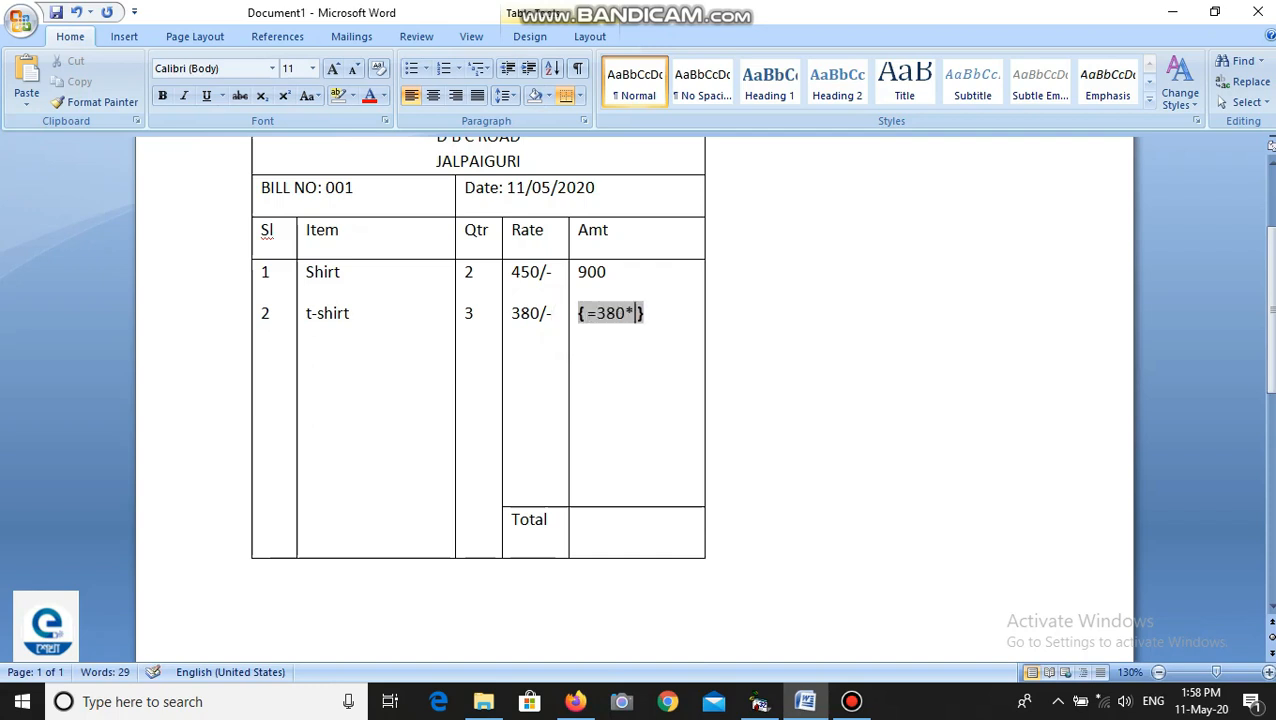
{"action": "type", "text": "3"}
{"action": "key", "text": "F9"}
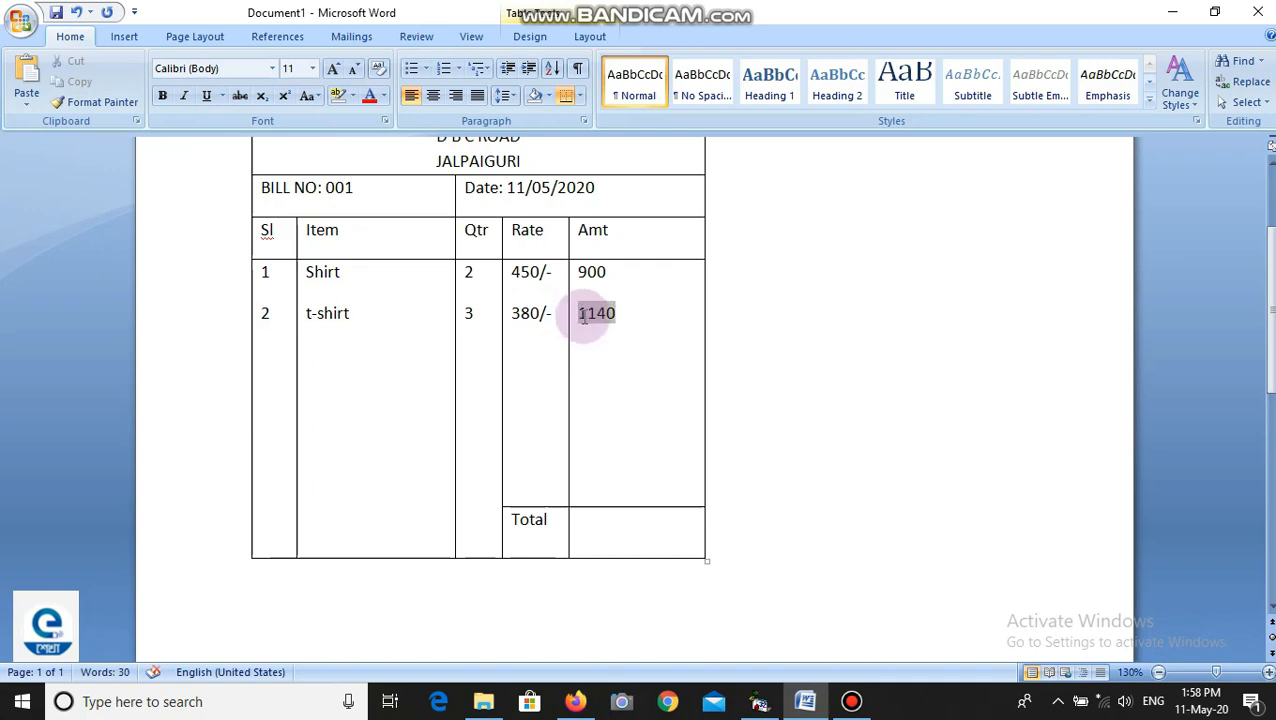
Step: Calculate the bill total in the empty cell beside Total with the formula field =900+1140
{"action": "left_click", "coordinate": [619, 524]}
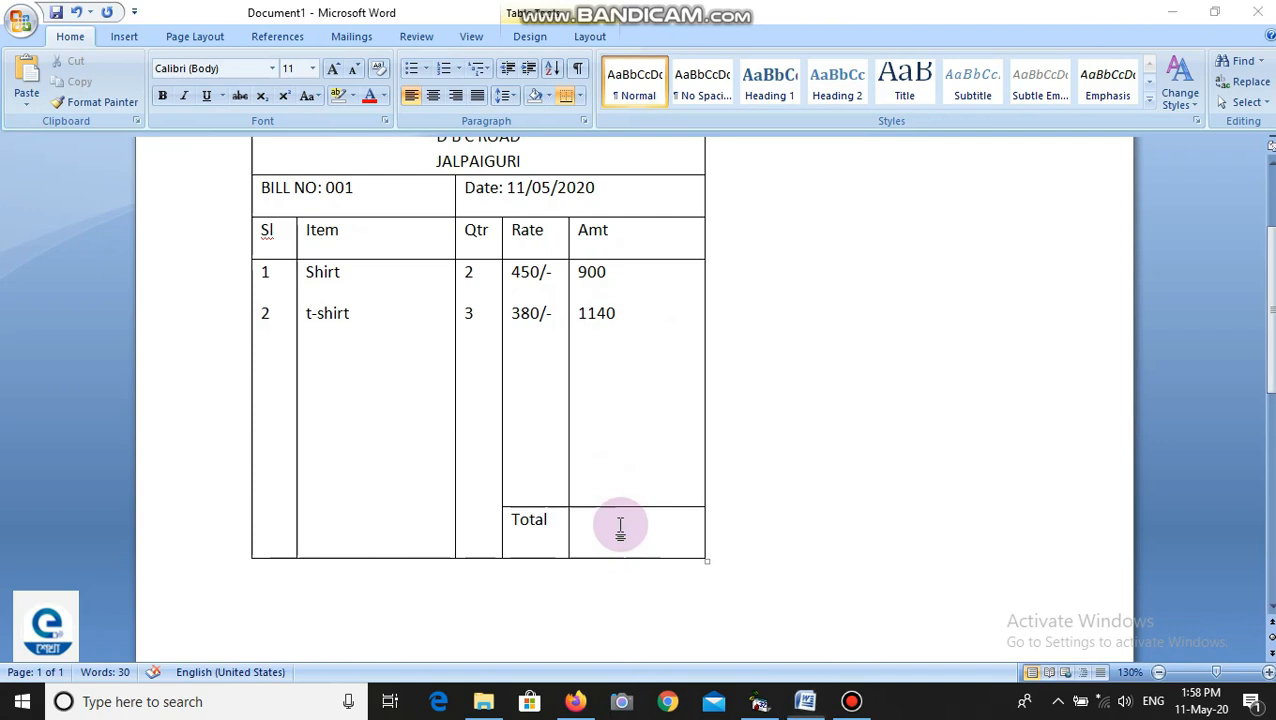
{"action": "key", "text": "super+s"}
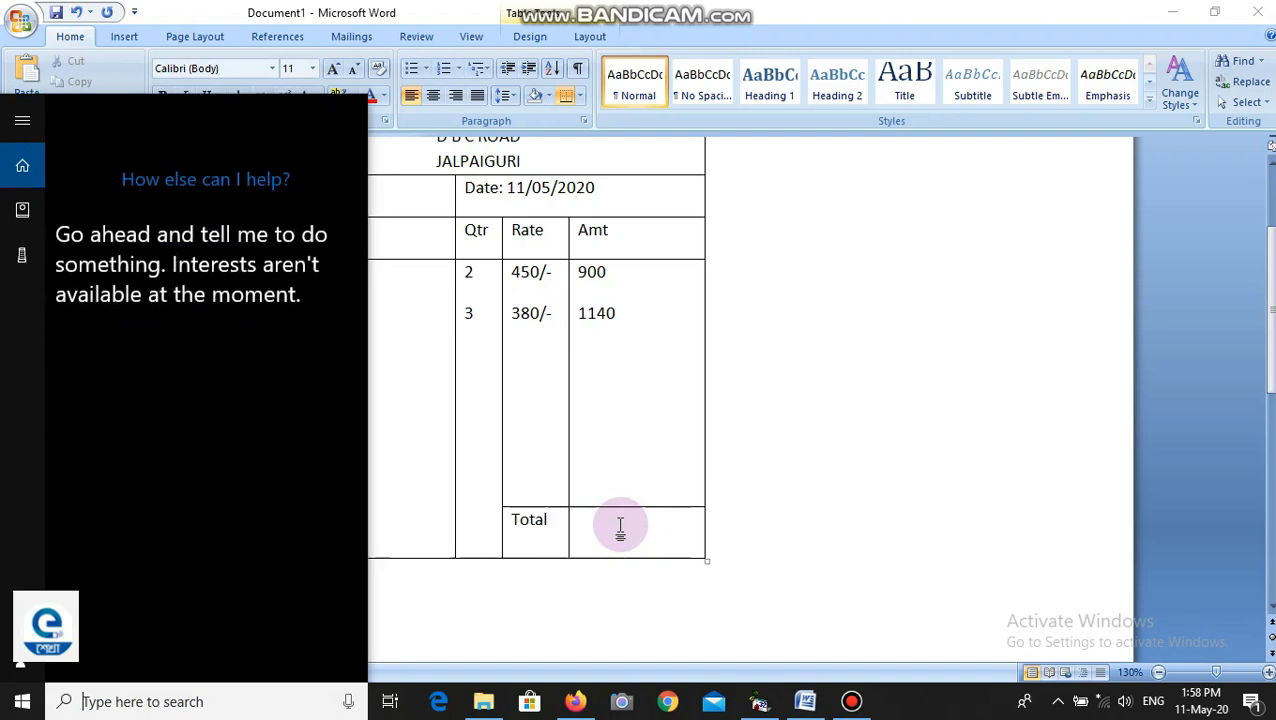
{"action": "key", "text": "Escape"}
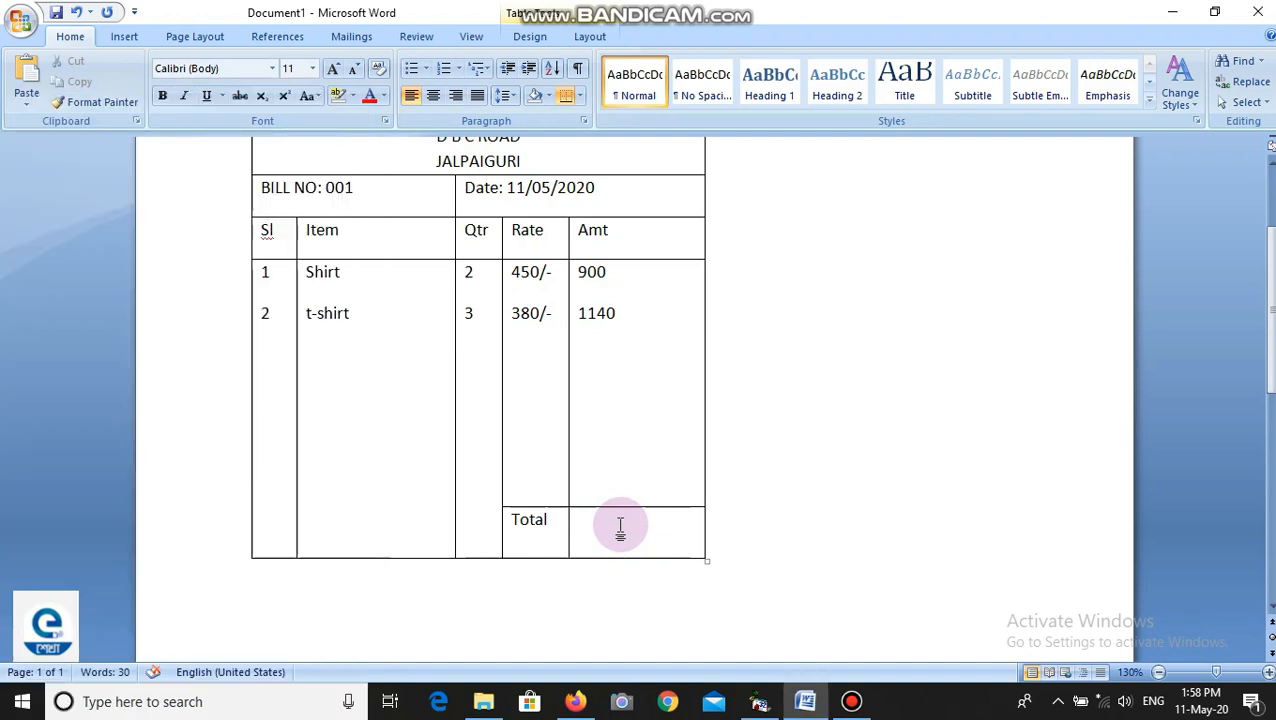
{"action": "key", "text": "ctrl+F9"}
{"action": "type", "text": "=900+1140"}
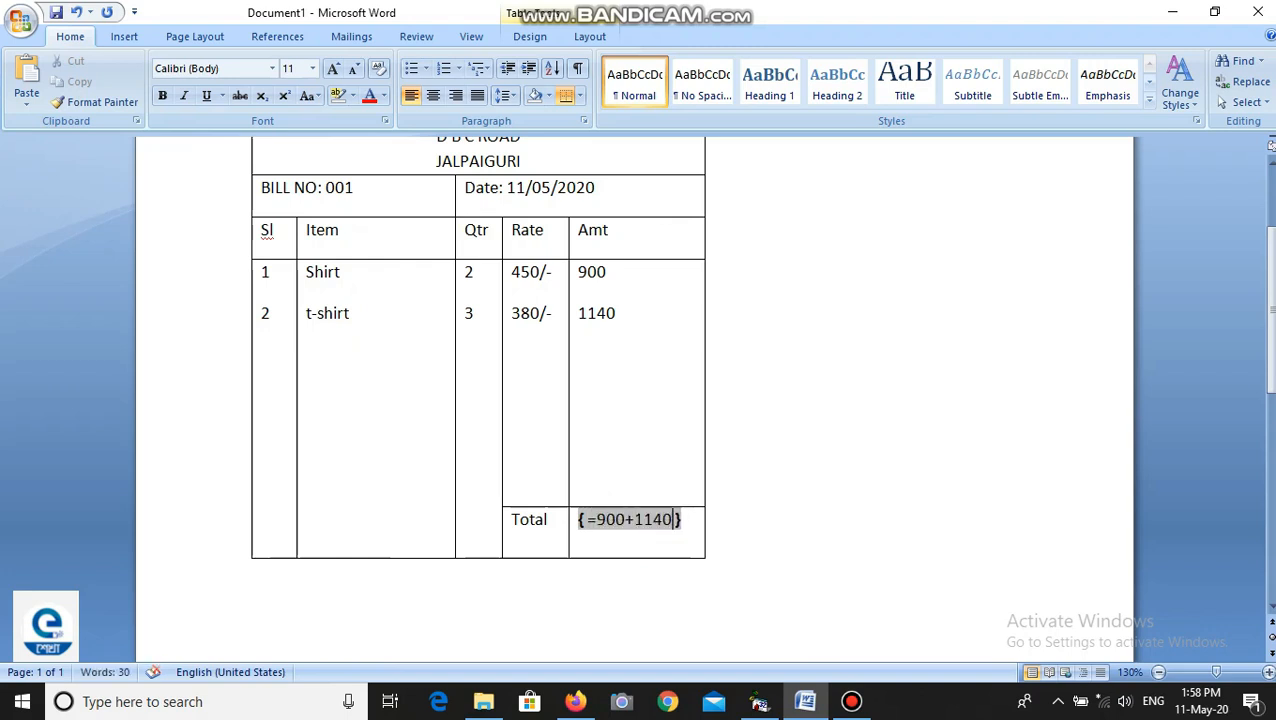
{"action": "key", "text": "F9"}
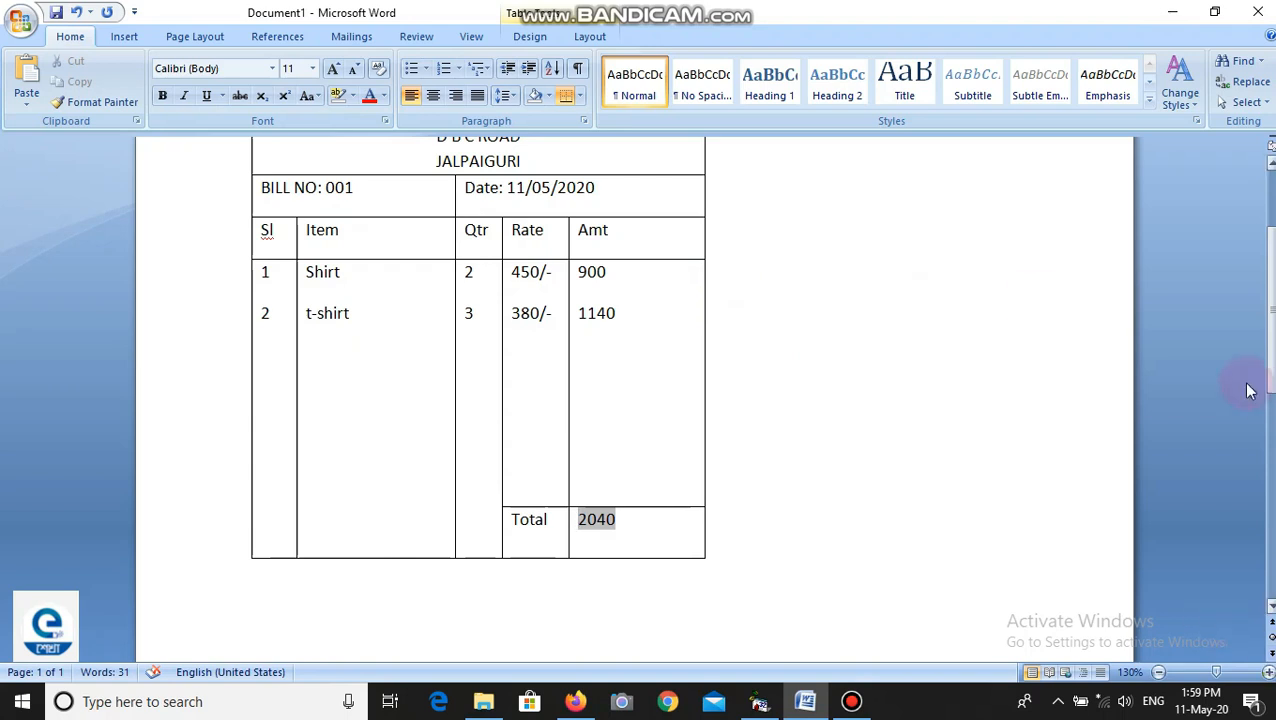
{"action": "left_click_drag", "start_coordinate": [1273, 307], "coordinate": [1273, 280]}
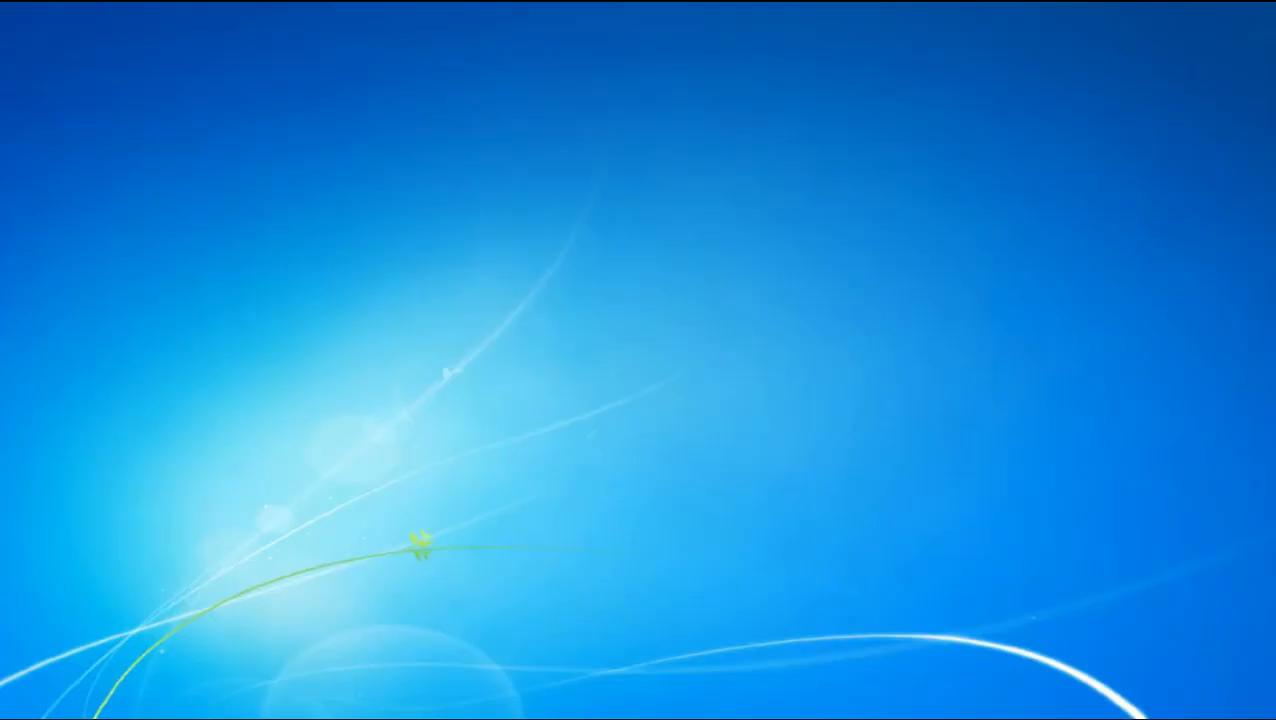